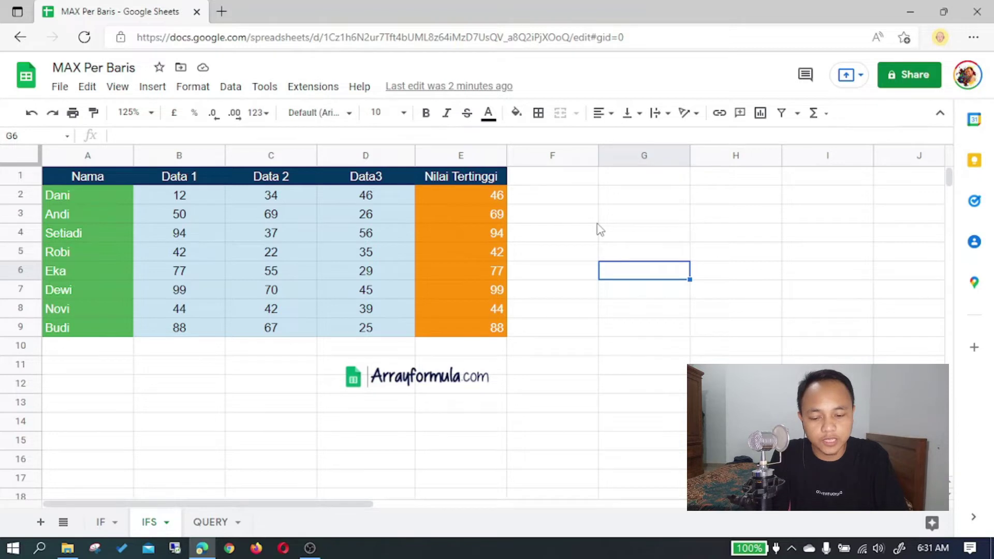
Clear the existing Nilai Tertinggi values and the next column (E2:F9)
{"action": "left_click_drag", "start_coordinate": [526, 197], "coordinate": [471, 328]}
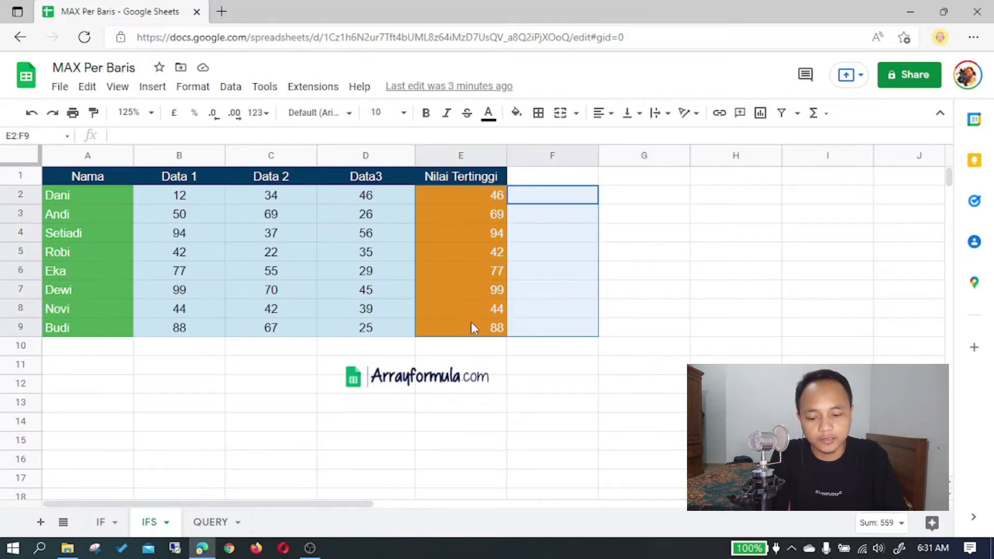
{"action": "key", "text": "Delete"}
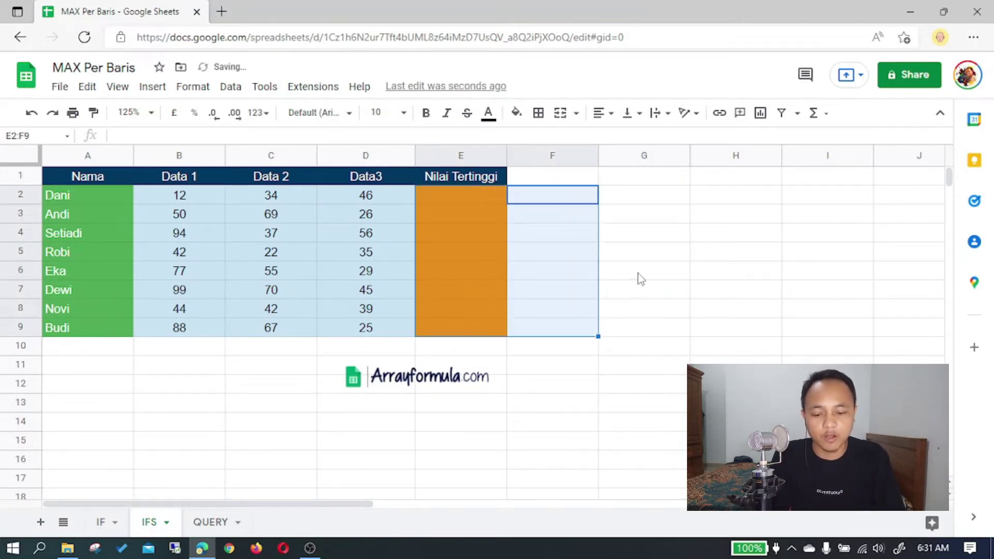
{"action": "left_click", "coordinate": [641, 275]}
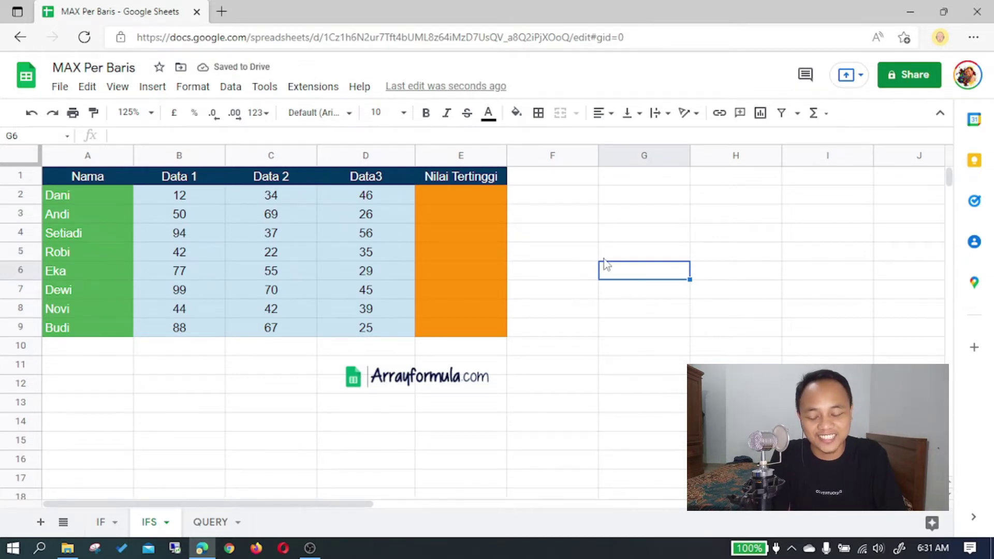
Enter =MAX(B2:D2) in E2 and fill it down to E9
{"action": "left_click", "coordinate": [502, 202]}
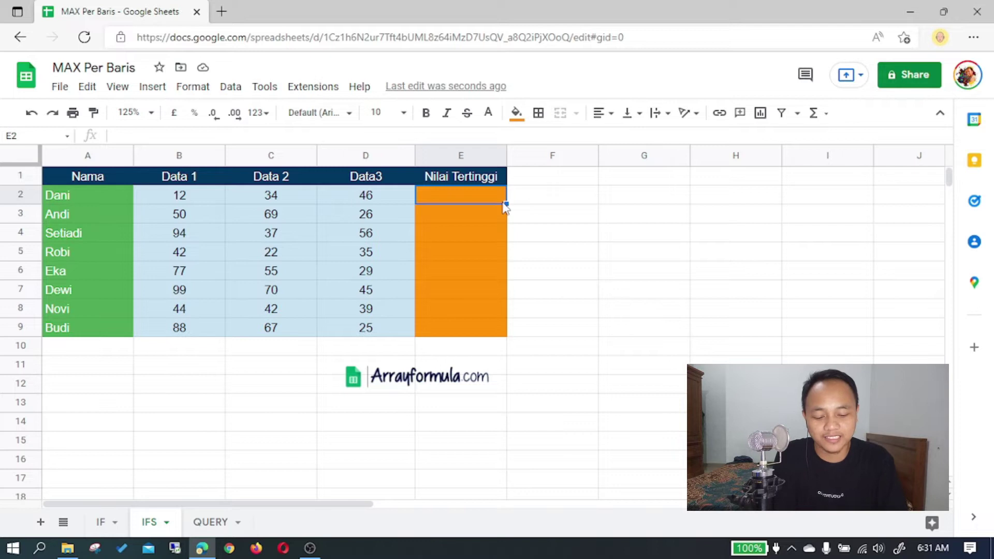
{"action": "type", "text": "=MAX("}
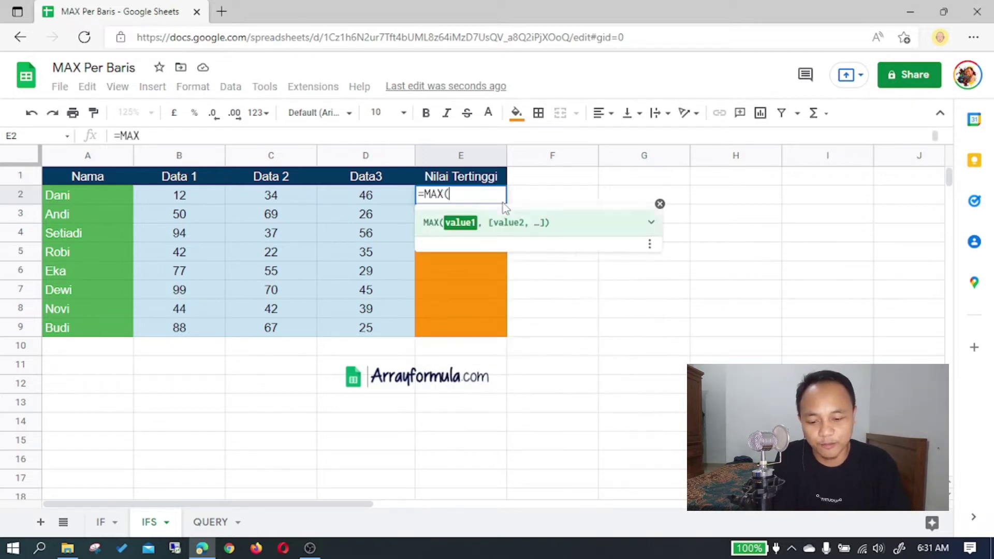
{"action": "type", "text": "B2:D2"}
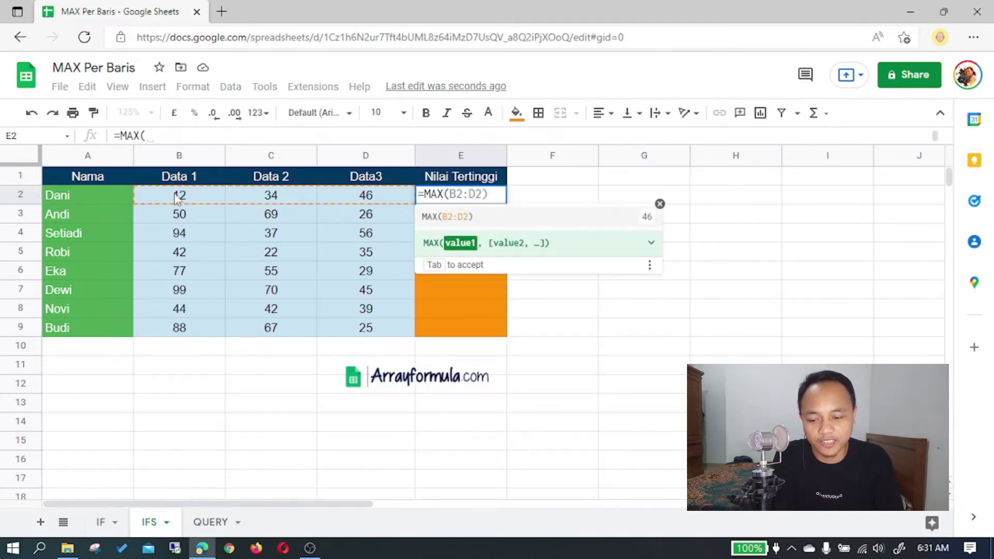
{"action": "left_click_drag", "start_coordinate": [177, 200], "coordinate": [333, 199]}
{"action": "type", "text": ")"}
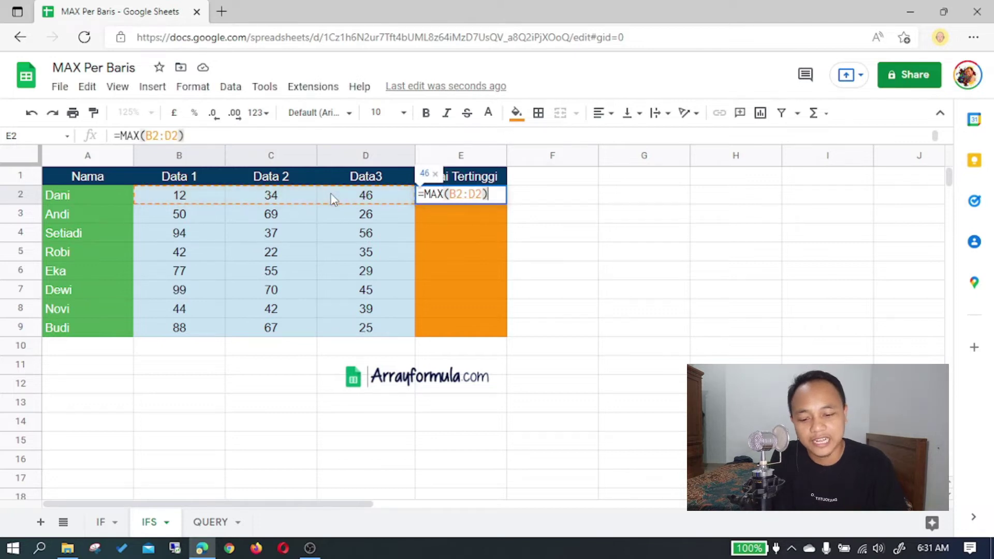
{"action": "key", "text": "Return"}
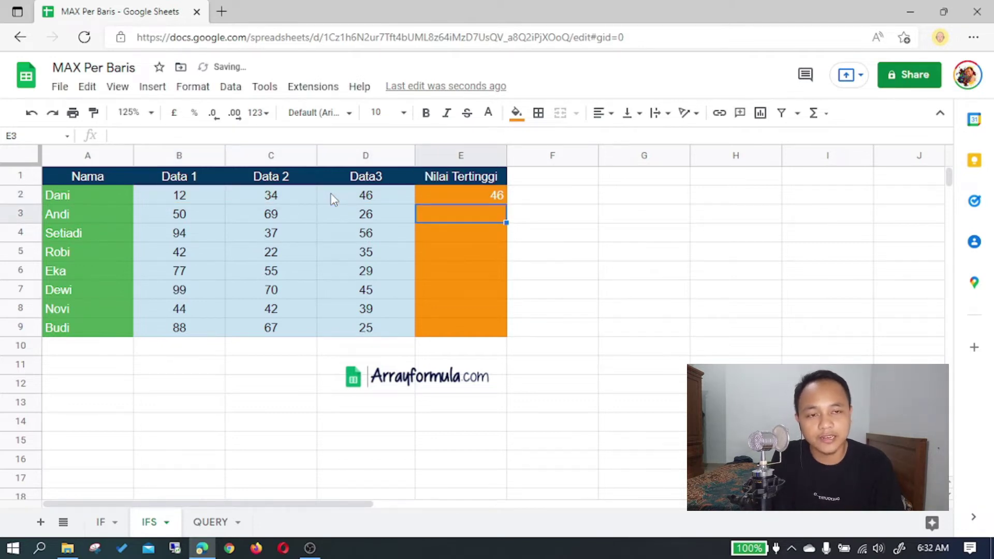
{"action": "left_click", "coordinate": [386, 199]}
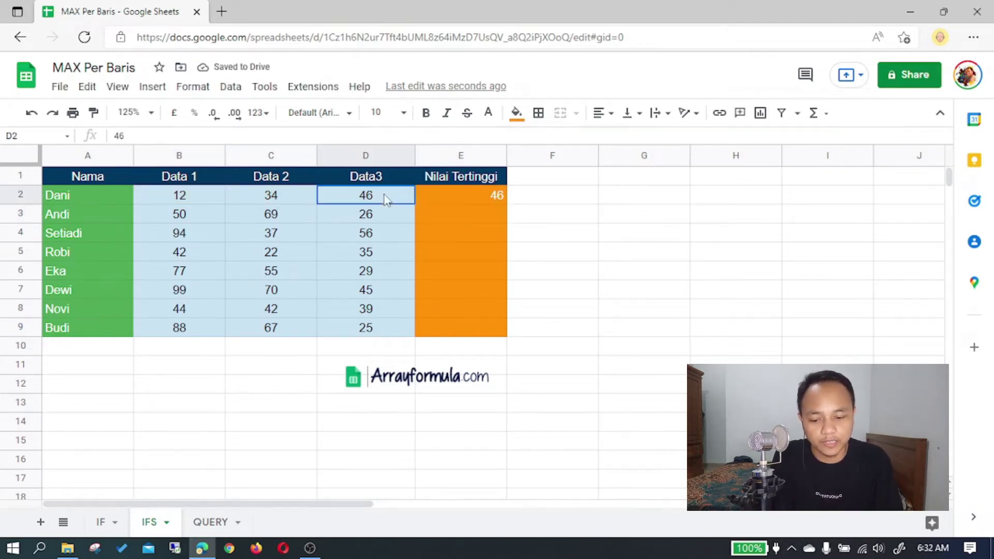
{"action": "left_click", "coordinate": [477, 196]}
{"action": "left_click_drag", "start_coordinate": [506, 204], "coordinate": [505, 325]}
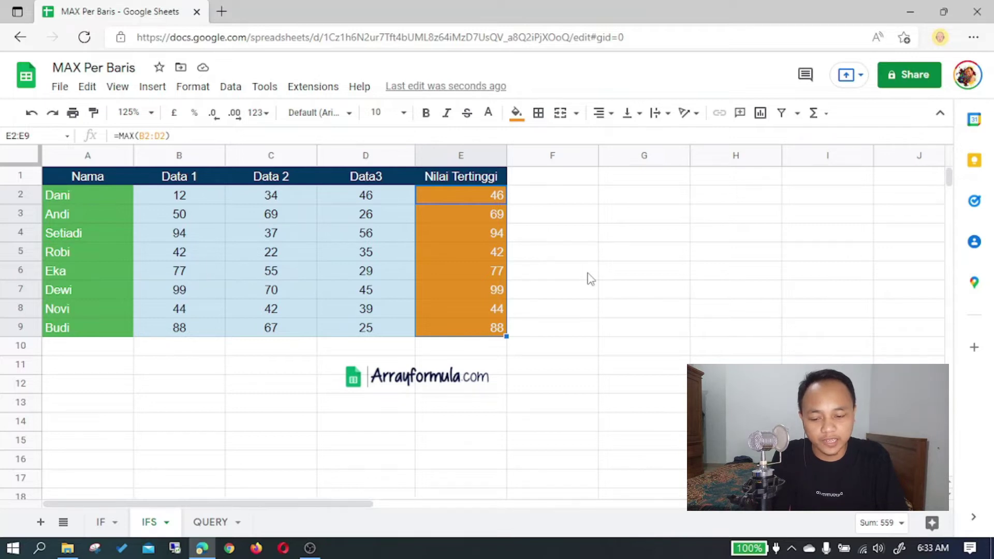
Clear the per-row MAX results in E2:E9
{"action": "left_click", "coordinate": [533, 243]}
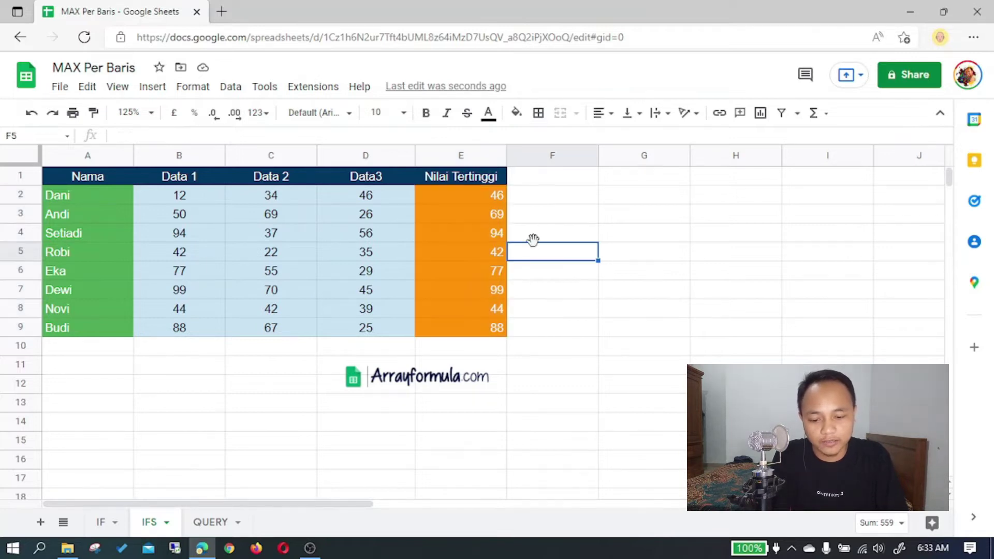
{"action": "left_click_drag", "start_coordinate": [482, 198], "coordinate": [491, 332]}
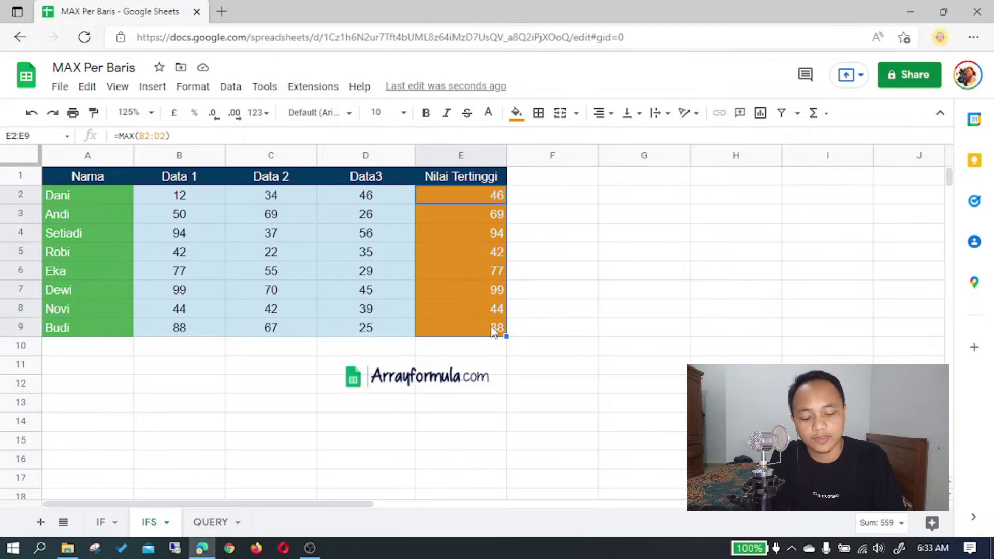
{"action": "key", "text": "Delete"}
Enter =ARRAYFORMULA(MAX(B2:D9)) in E2
{"action": "type", "text": "=ARRAY"}
{"action": "key", "text": "Tab"}
{"action": "type", "text": "M"}
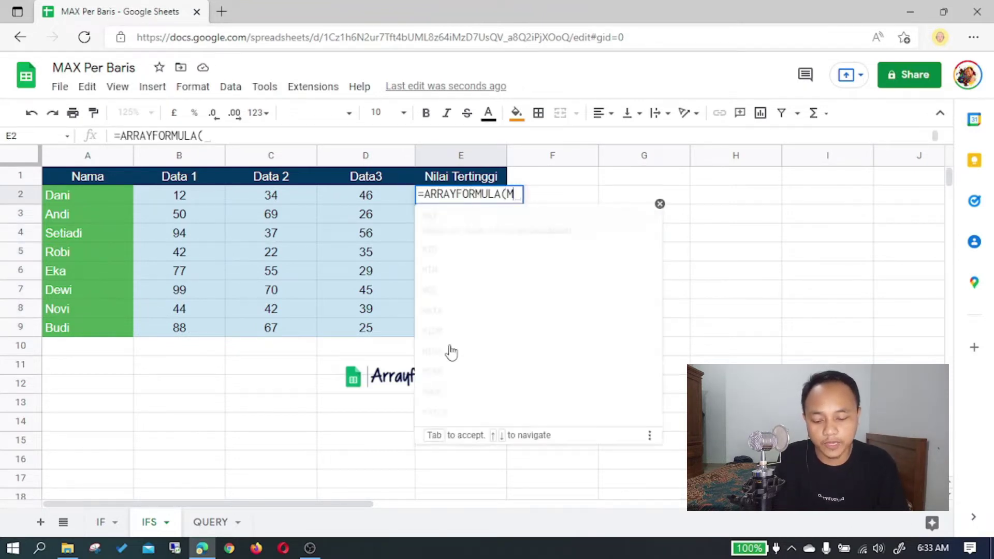
{"action": "type", "text": "AX"}
{"action": "key", "text": "Tab"}
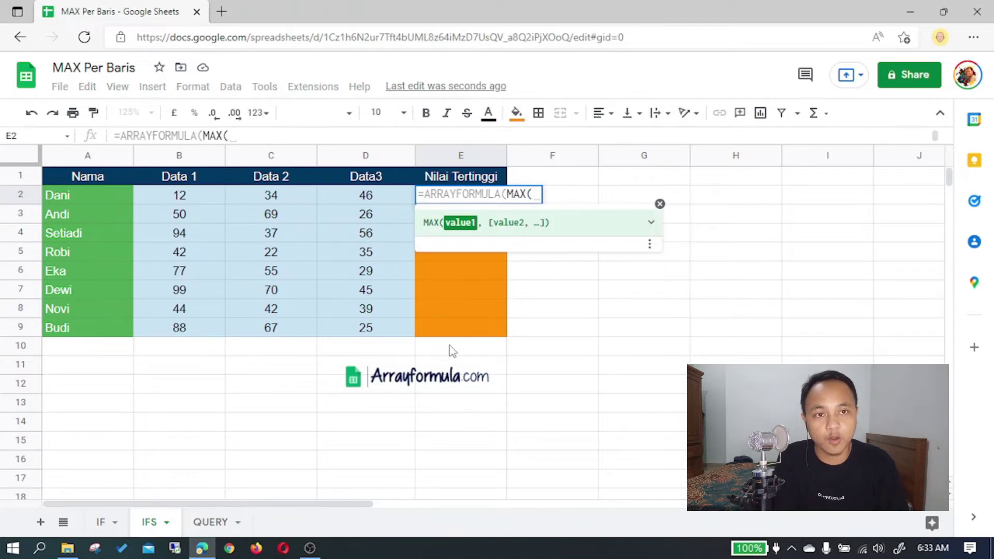
{"action": "left_click", "coordinate": [218, 203]}
{"action": "left_click_drag", "start_coordinate": [219, 203], "coordinate": [374, 328]}
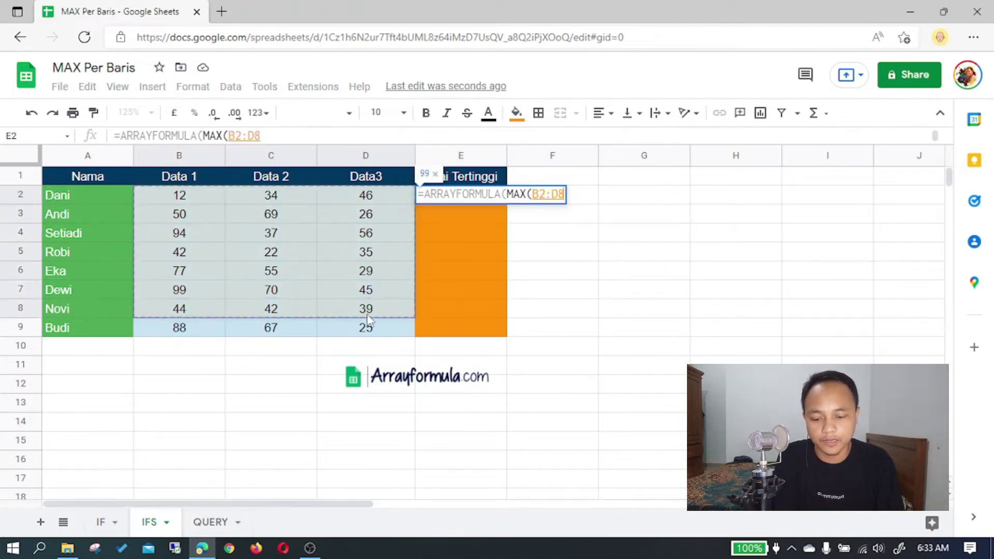
{"action": "type", "text": "))"}
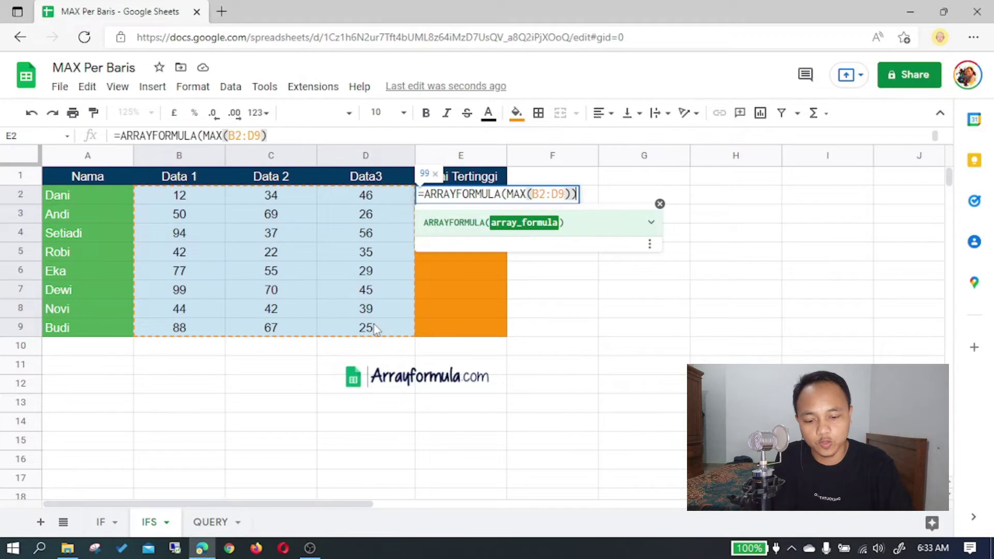
{"action": "key", "text": "Return"}
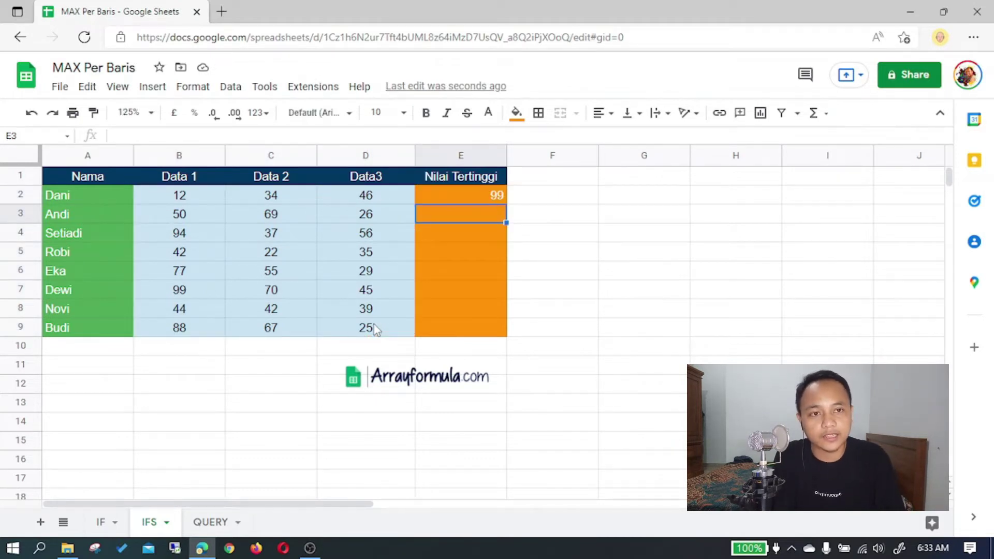
Review the B2:D9 range and E2's single 99 result, then go to the IF sheet
{"action": "left_click_drag", "start_coordinate": [206, 200], "coordinate": [348, 330]}
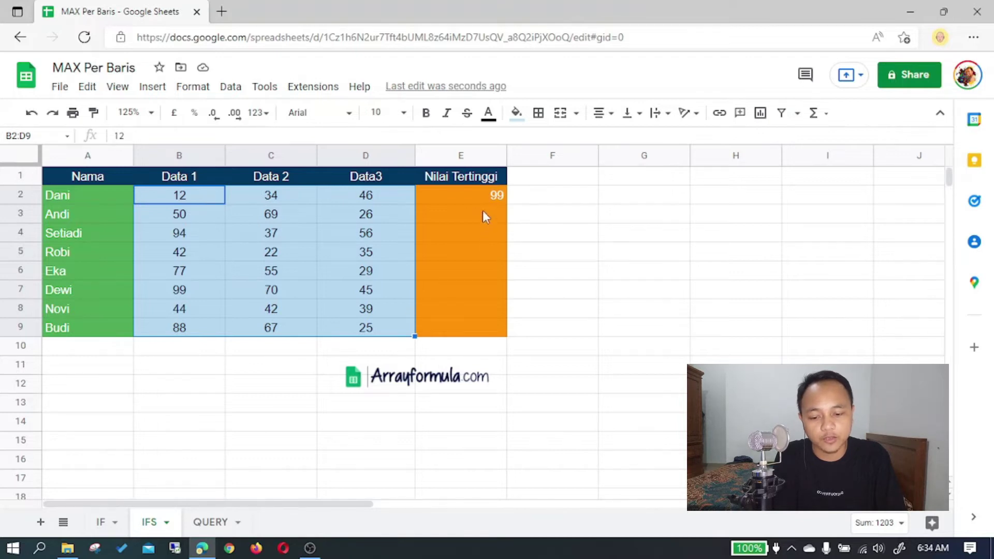
{"action": "left_click", "coordinate": [480, 195]}
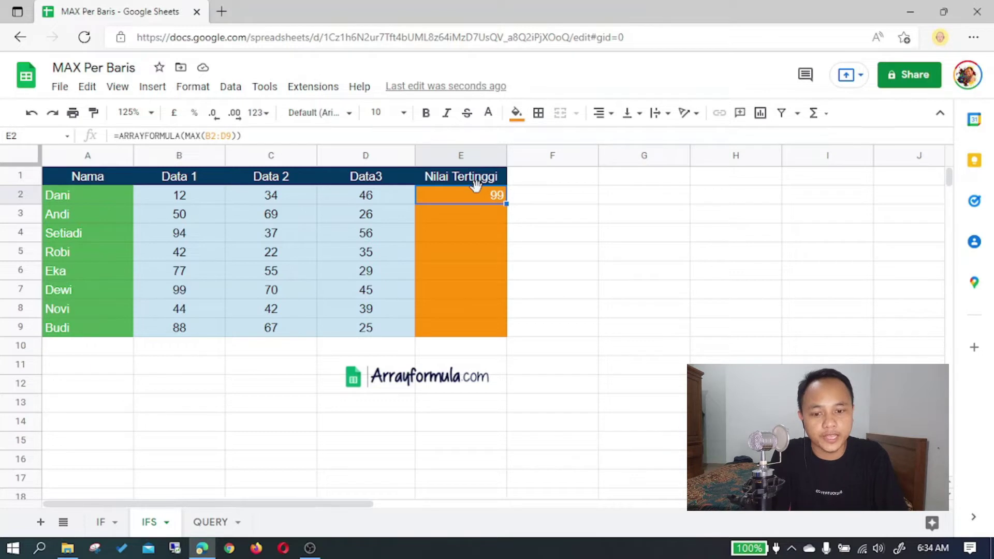
{"action": "left_click", "coordinate": [117, 521]}
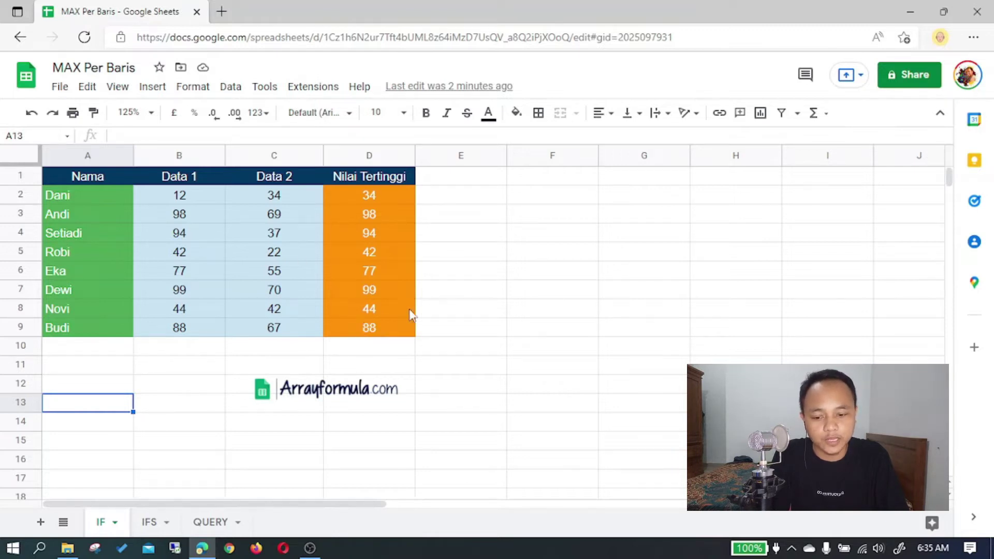
Clear the Nilai Tertinggi values in D2:E9 on the IF sheet
{"action": "mouse_move", "coordinate": [459, 204]}
{"action": "left_mouse_down"}
{"action": "mouse_move", "coordinate": [383, 293]}
{"action": "mouse_move", "coordinate": [384, 322]}
{"action": "left_mouse_up"}
{"action": "key", "text": "Delete"}
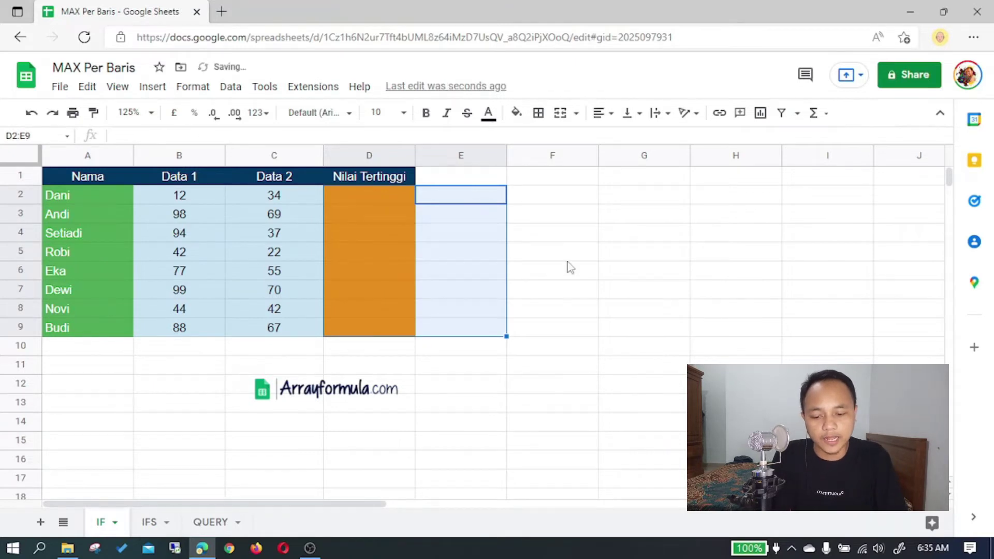
{"action": "left_click", "coordinate": [561, 254]}
Draft =IF(GTE(B2:B9,C2:C9)) in D2, then discard it
{"action": "left_click", "coordinate": [408, 200]}
{"action": "type", "text": "=IF("}
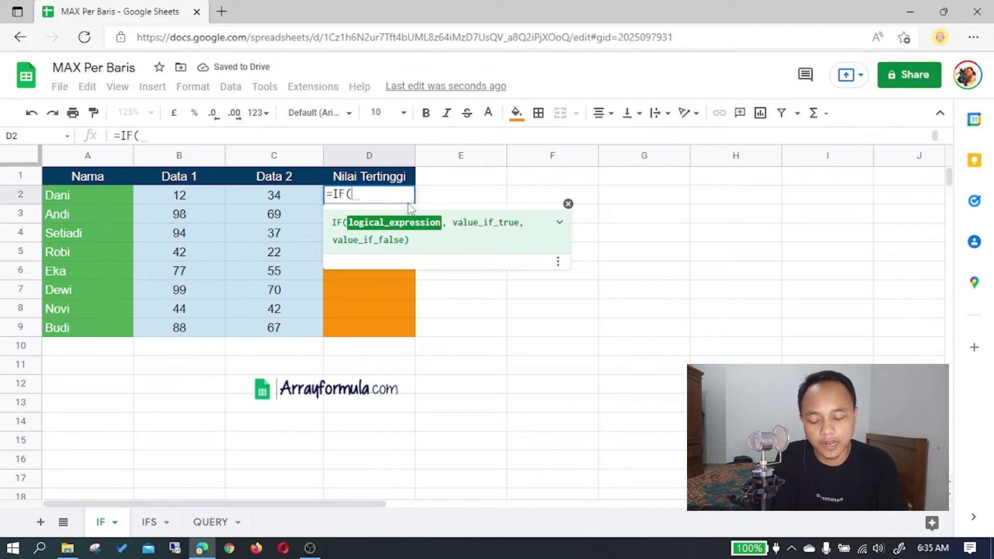
{"action": "type", "text": "GTE"}
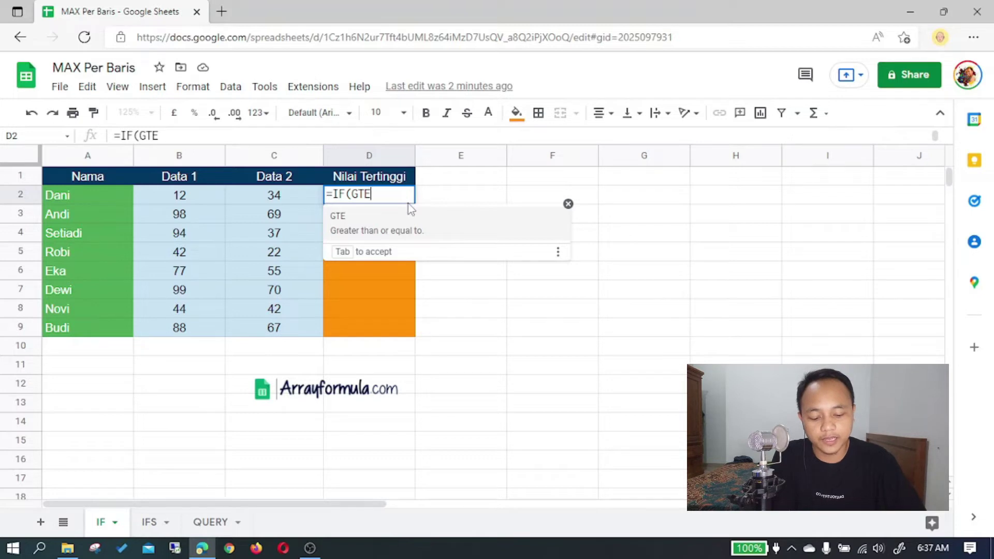
{"action": "type", "text": "("}
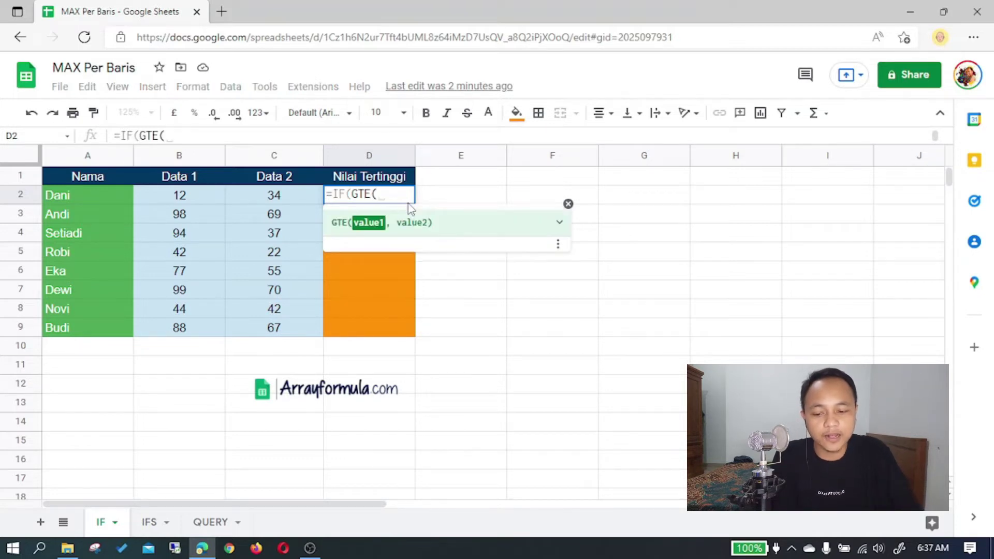
{"action": "mouse_move", "coordinate": [213, 198]}
{"action": "left_mouse_down"}
{"action": "mouse_move", "coordinate": [199, 252]}
{"action": "mouse_move", "coordinate": [204, 330]}
{"action": "left_mouse_up"}
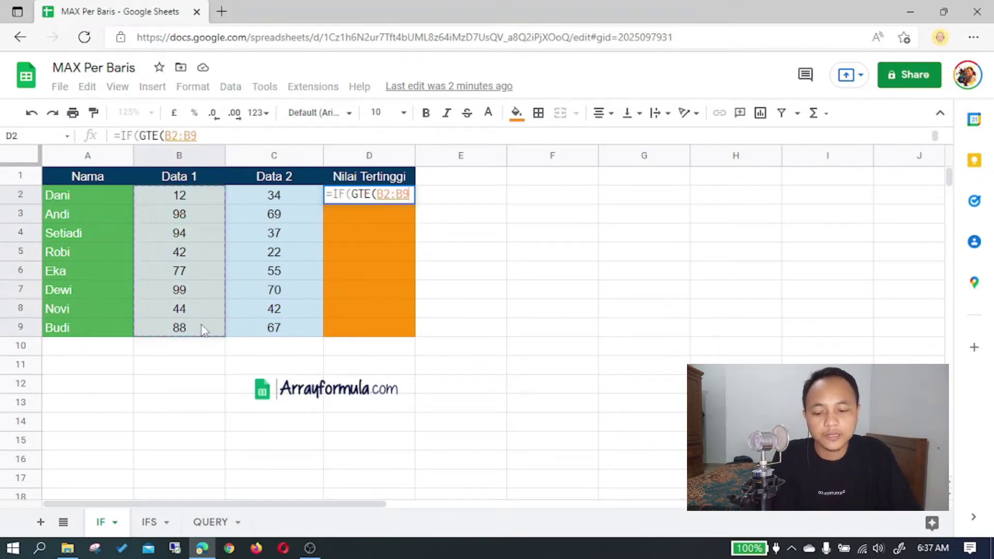
{"action": "type", "text": ","}
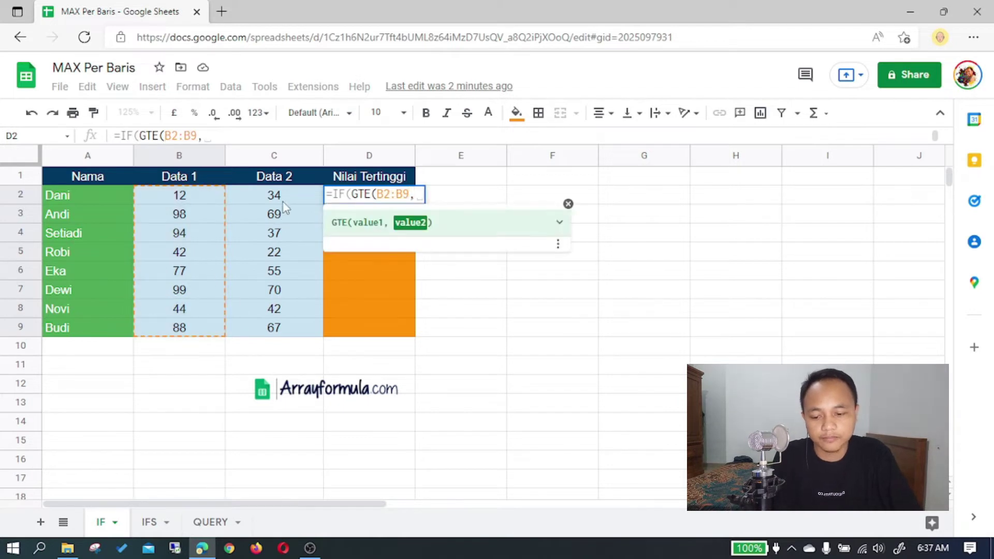
{"action": "left_click_drag", "start_coordinate": [285, 196], "coordinate": [284, 331]}
{"action": "type", "text": ")"}
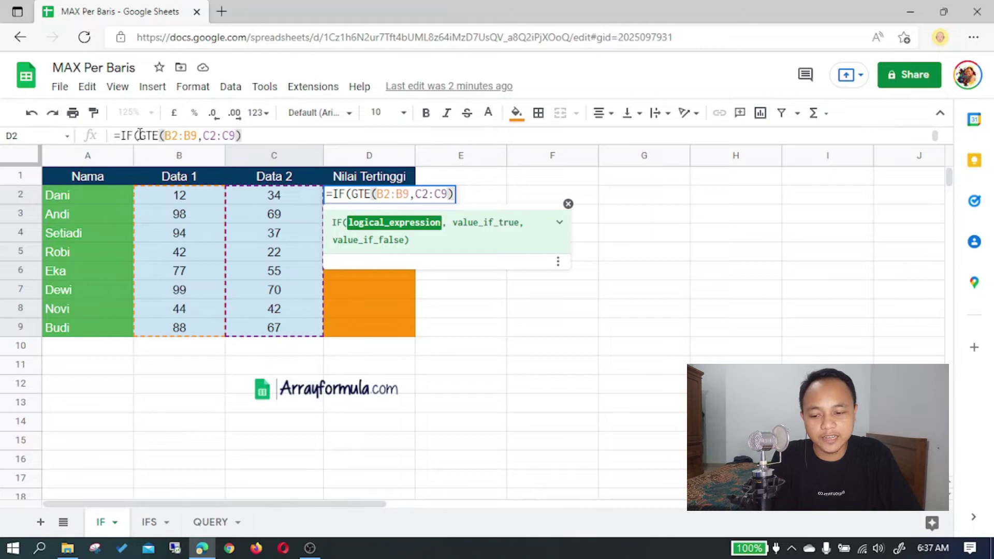
{"action": "left_click_drag", "start_coordinate": [139, 135], "coordinate": [156, 135]}
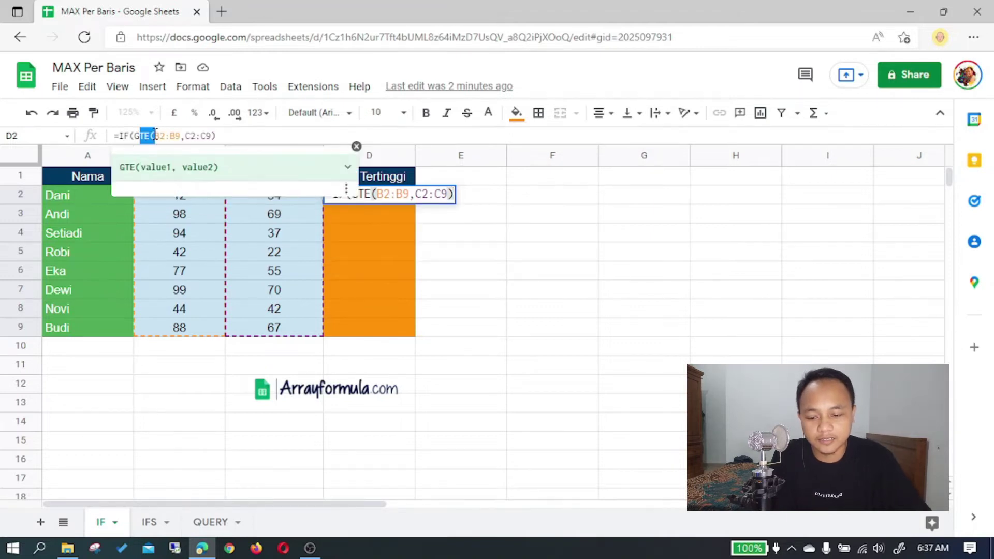
{"action": "key", "text": "Escape"}
Try an =IF(B2:B9>C2:C9) comparison in D2, swap it for GTE, then abandon it
{"action": "double_click", "coordinate": [404, 196]}
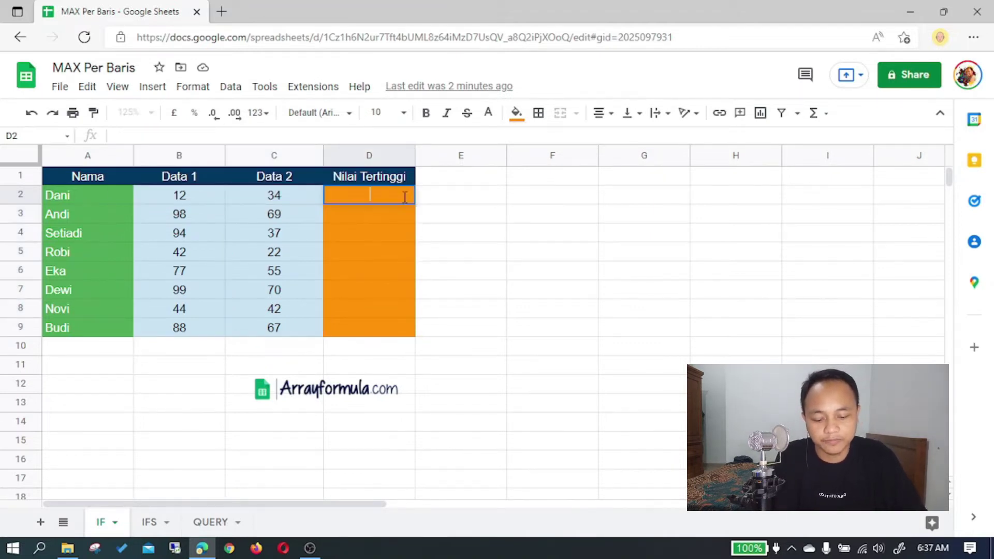
{"action": "type", "text": "=IF("}
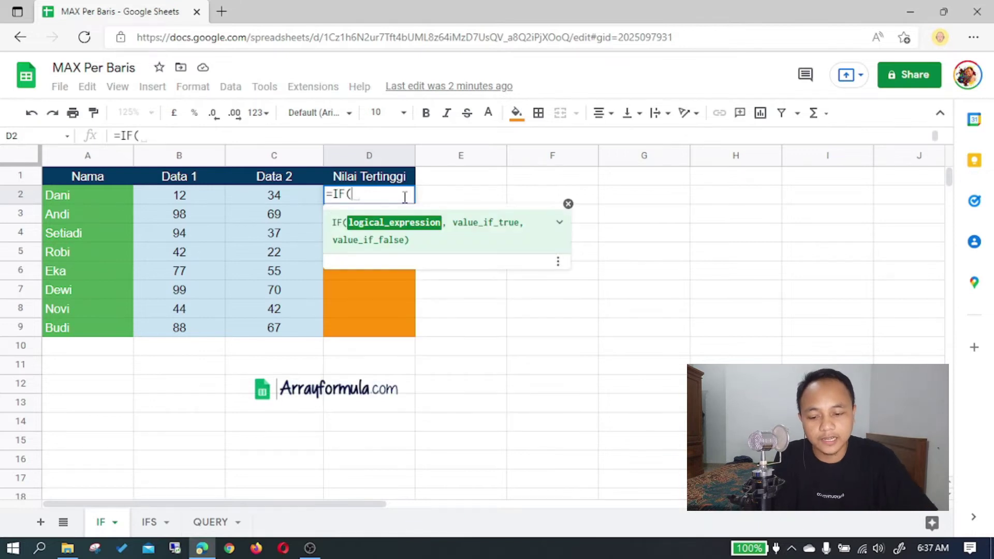
{"action": "left_click_drag", "start_coordinate": [207, 196], "coordinate": [209, 331]}
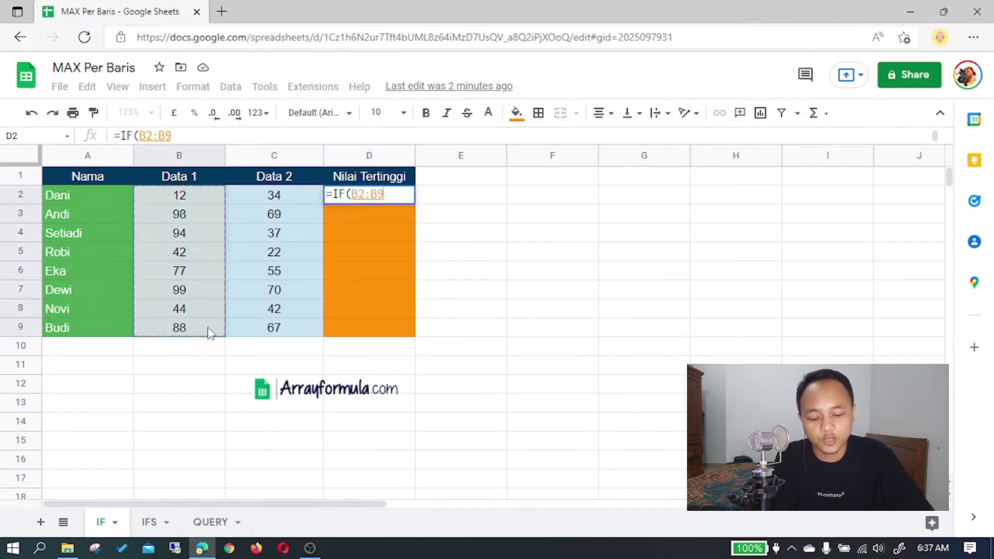
{"action": "type", "text": ">"}
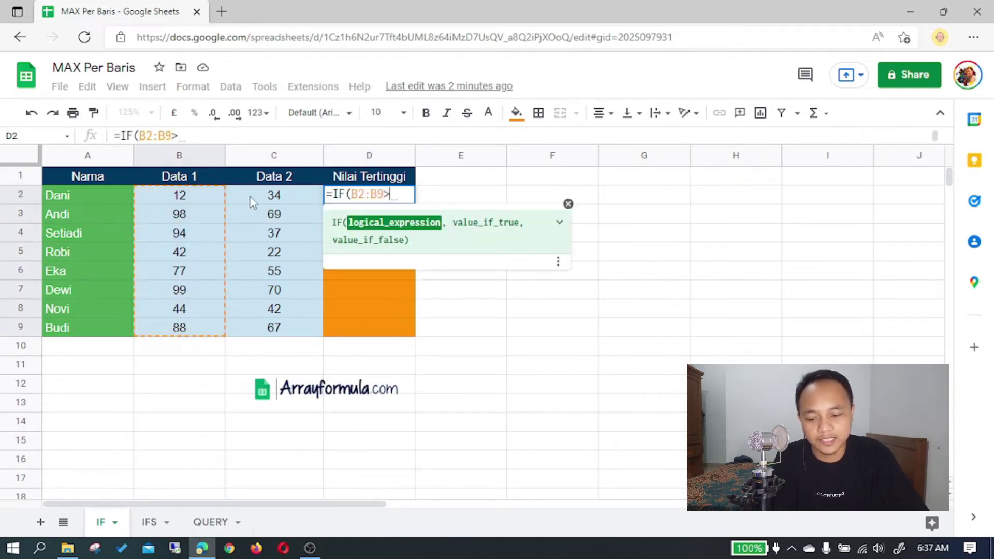
{"action": "left_click_drag", "start_coordinate": [252, 201], "coordinate": [253, 330]}
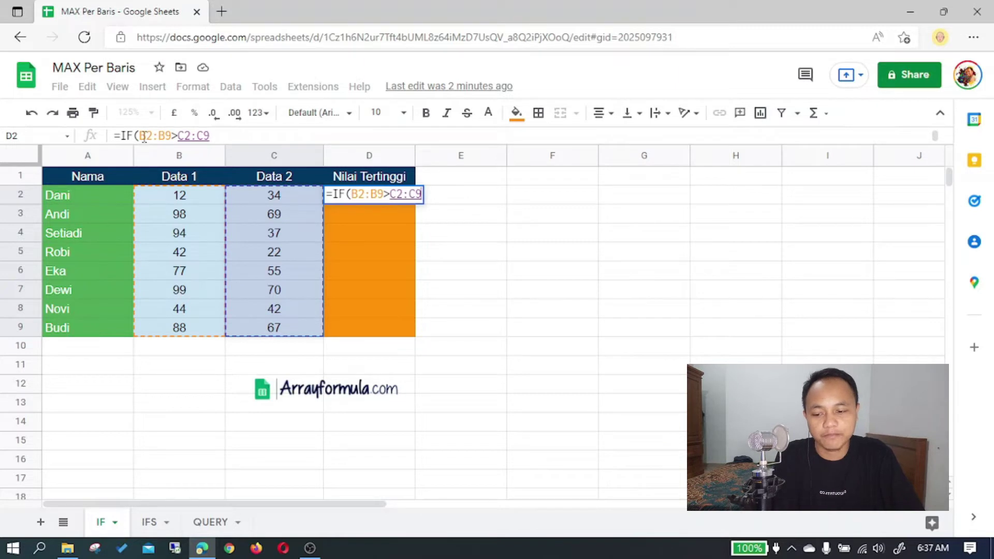
{"action": "left_click_drag", "start_coordinate": [135, 136], "coordinate": [215, 136]}
{"action": "key", "text": "BackSpace"}
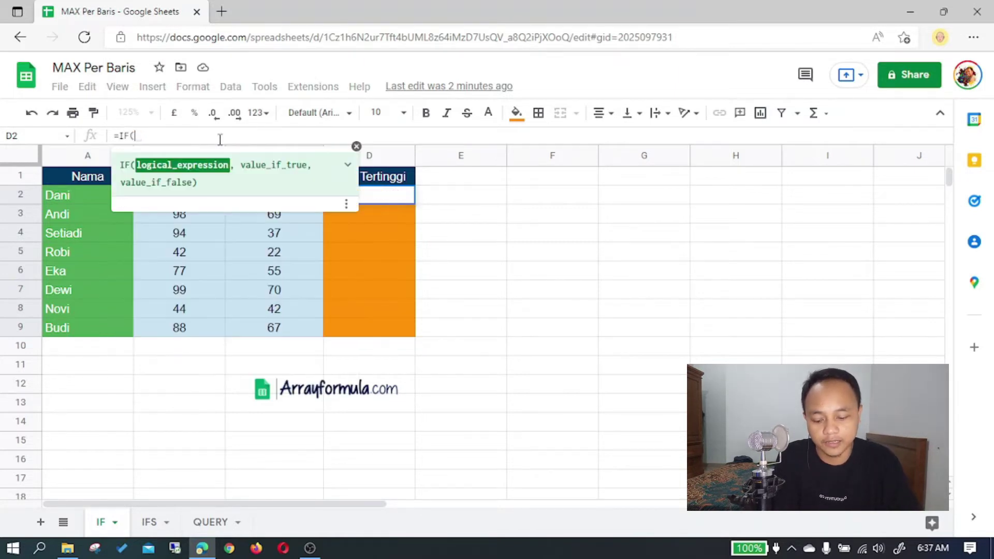
{"action": "type", "text": "GTE"}
{"action": "key", "text": "Tab"}
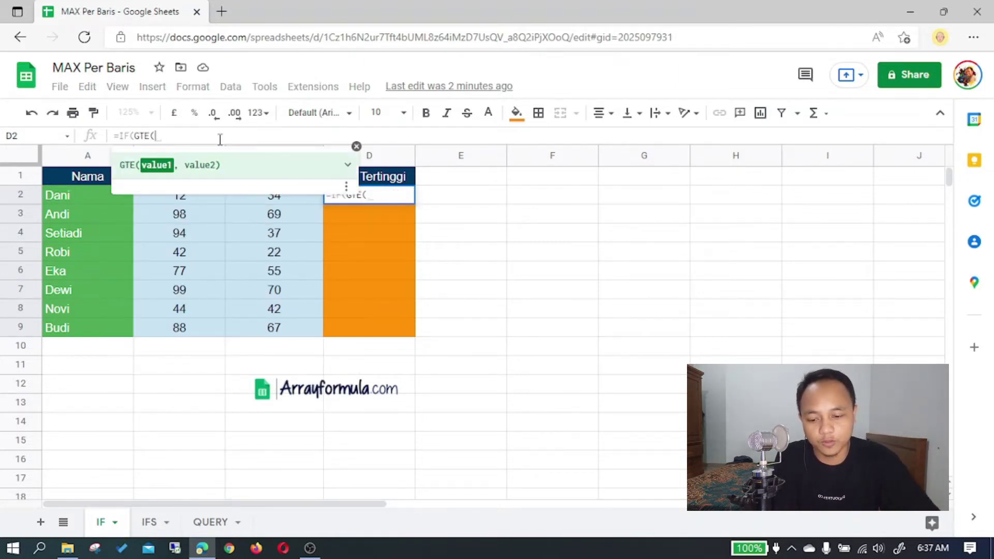
{"action": "key", "text": "Escape"}
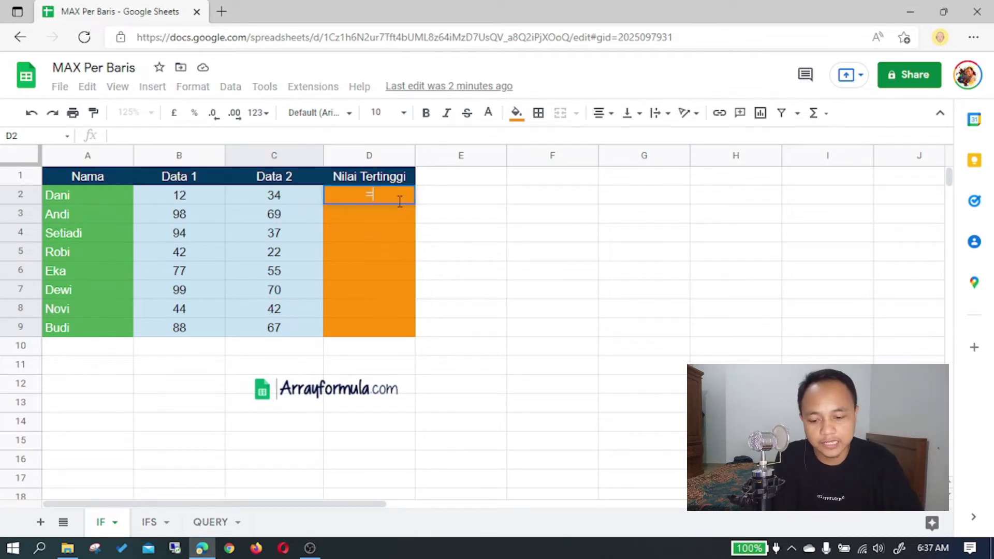
Enter =IF(GTE(B2:B9,C2:C9),B2:B9,C2:C9) in D2
{"action": "type", "text": "=IF(GTE"}
{"action": "key", "text": "Tab"}
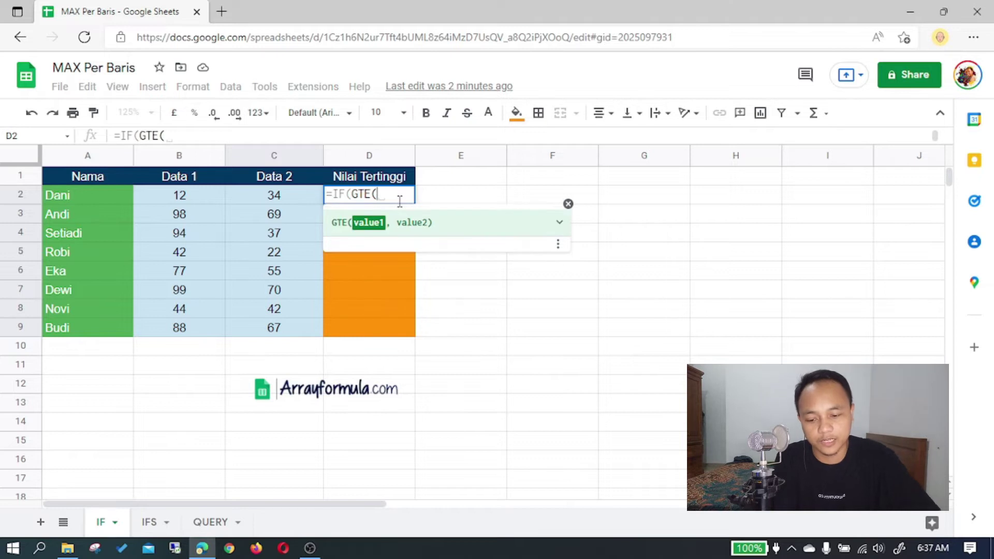
{"action": "left_click_drag", "start_coordinate": [195, 201], "coordinate": [197, 331]}
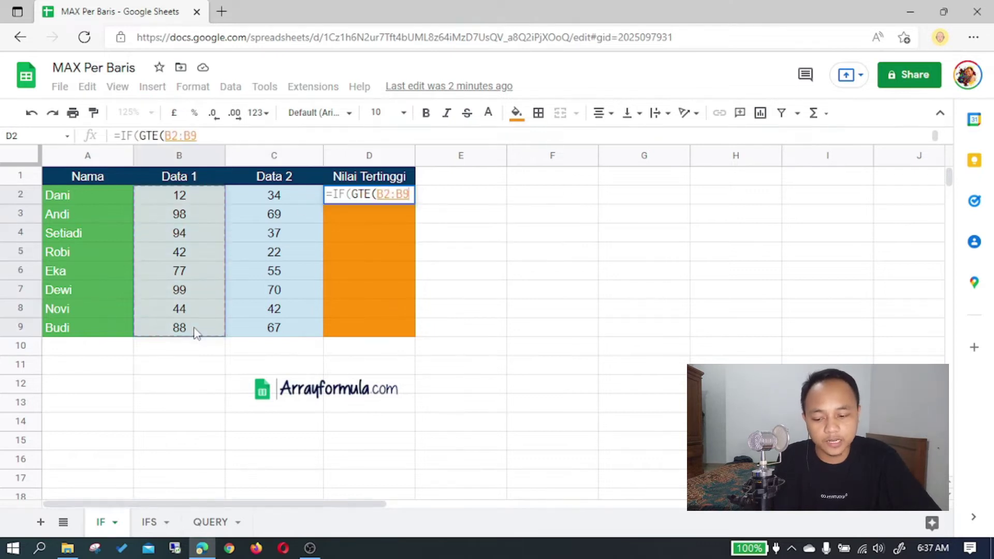
{"action": "type", "text": ","}
{"action": "left_click_drag", "start_coordinate": [283, 199], "coordinate": [283, 327]}
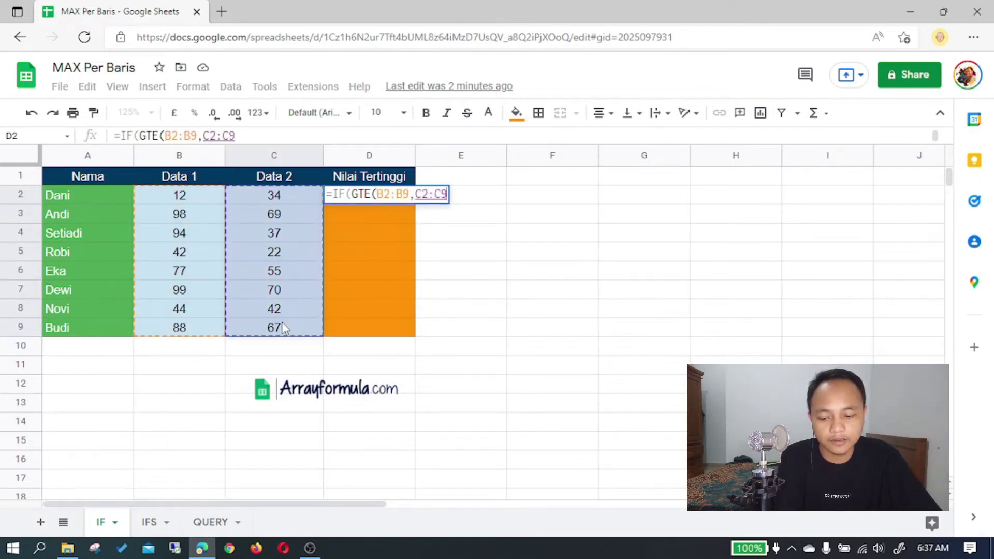
{"action": "type", "text": ")"}
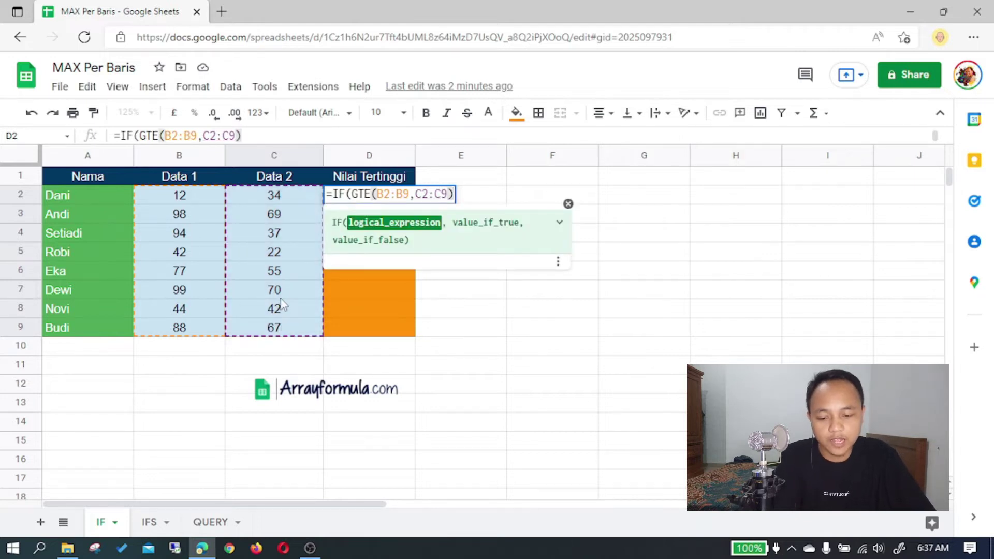
{"action": "type", "text": ","}
{"action": "left_click_drag", "start_coordinate": [195, 203], "coordinate": [205, 329]}
{"action": "type", "text": ","}
{"action": "left_click_drag", "start_coordinate": [278, 206], "coordinate": [278, 329]}
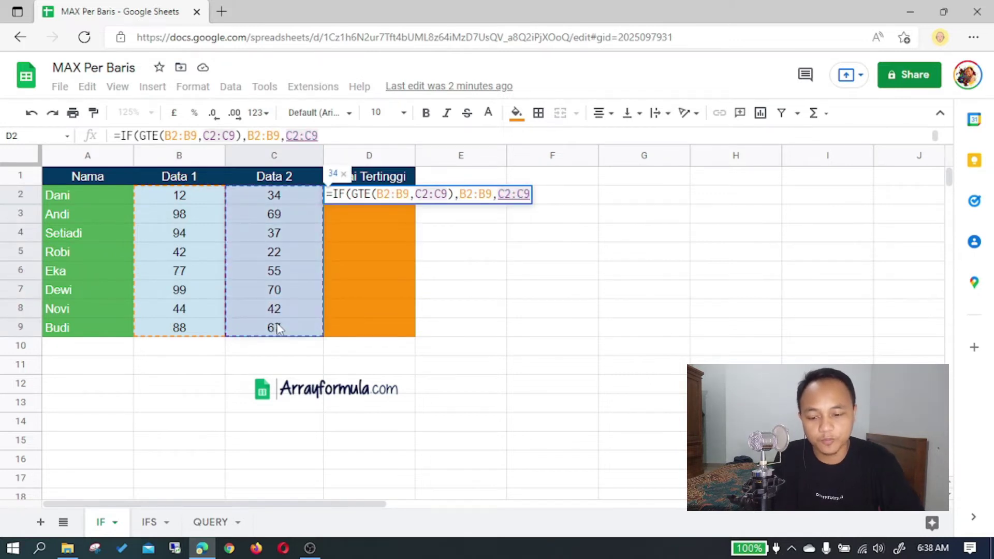
{"action": "type", "text": ")"}
{"action": "key", "text": "Return"}
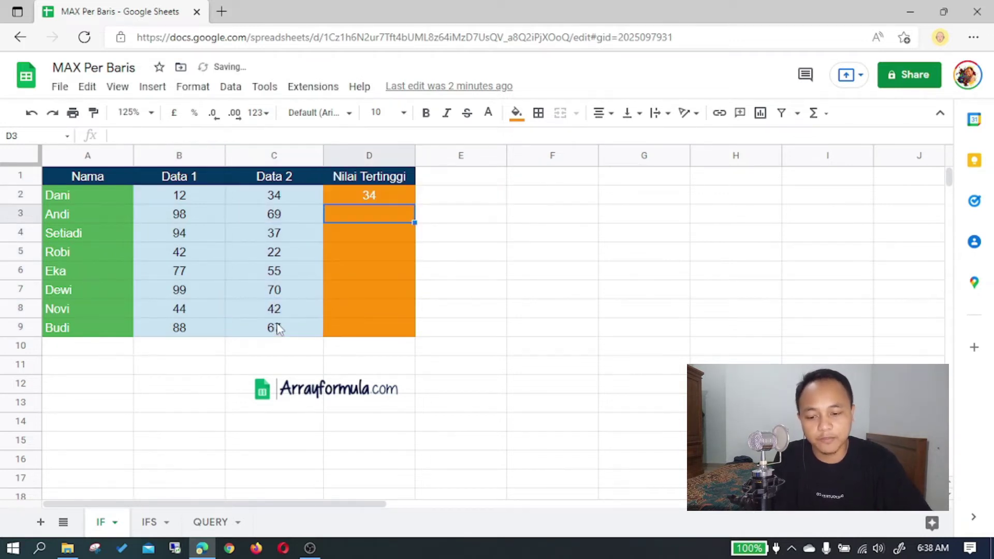
Wrap D2's IF formula in ARRAYFORMULA so D2:D9 fill with each row's higher score
{"action": "left_click", "coordinate": [399, 193]}
{"action": "left_click", "coordinate": [118, 136]}
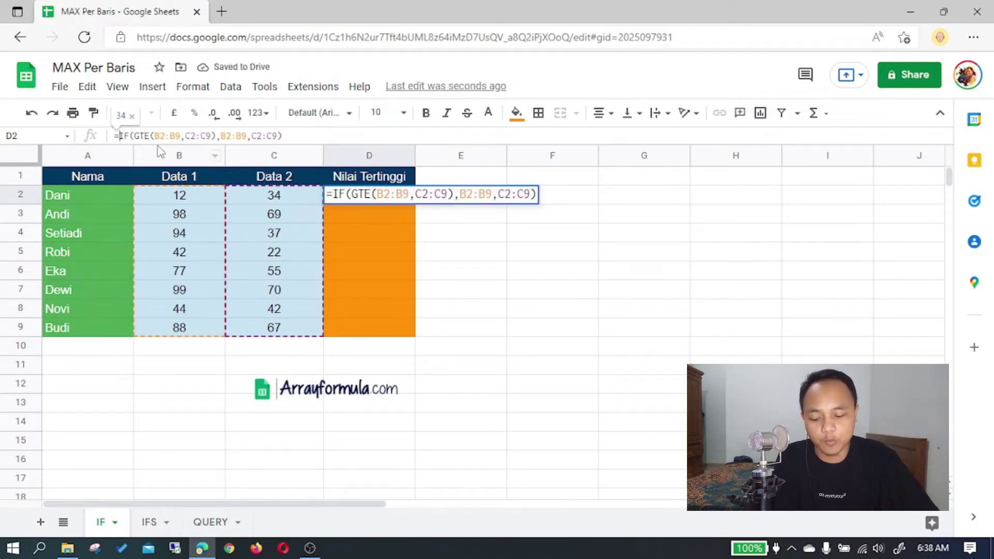
{"action": "type", "text": "ARRAYFORMULA"}
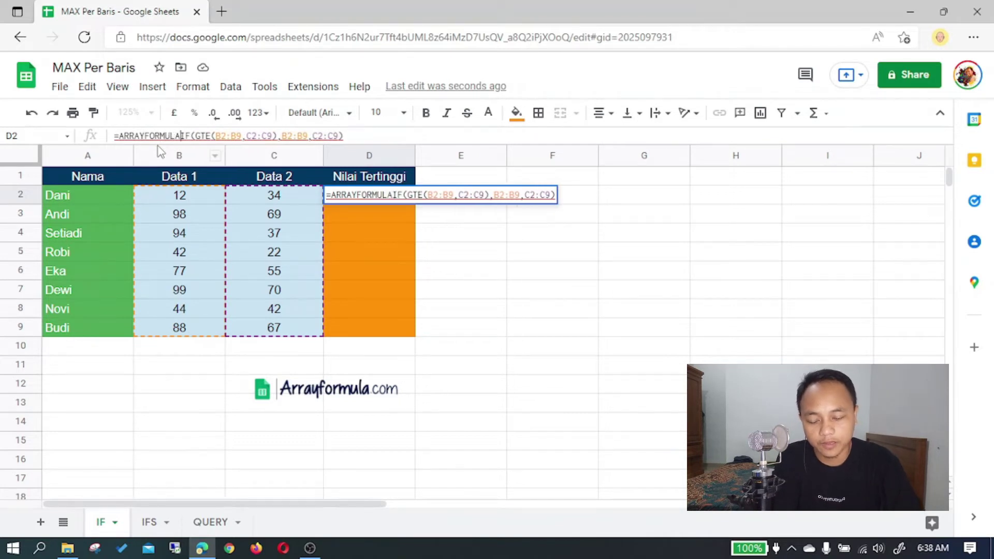
{"action": "type", "text": "("}
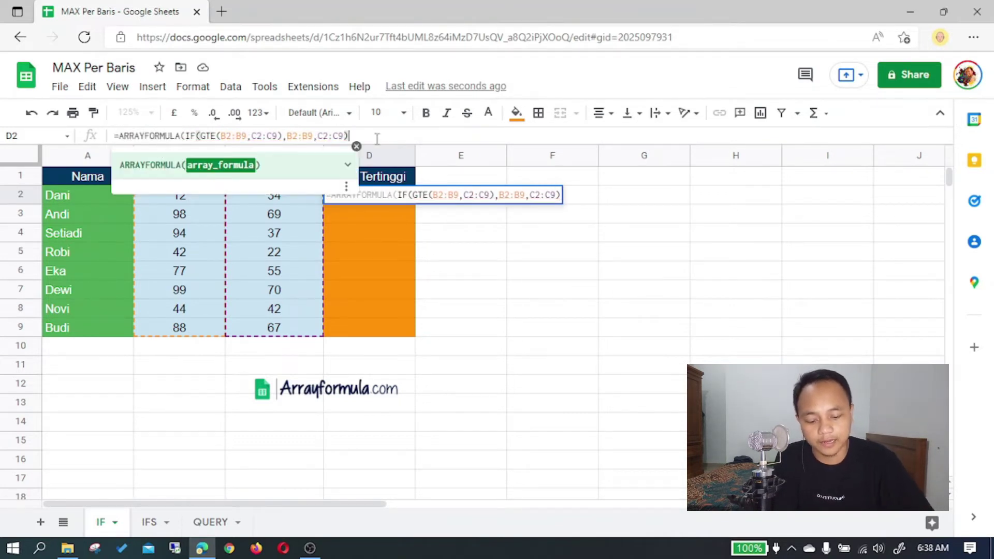
{"action": "type", "text": ")"}
{"action": "key", "text": "Return"}
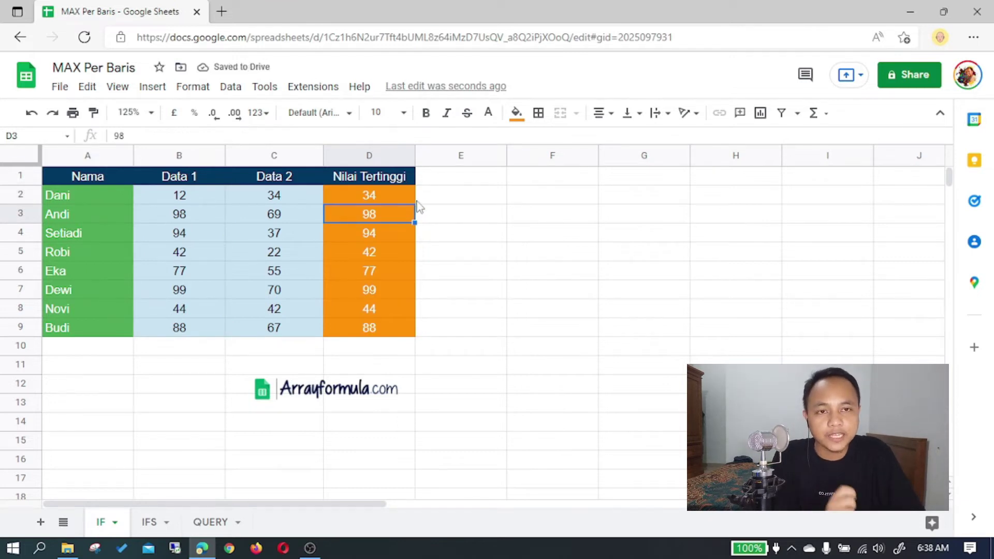
Check the array formula in D2 and the results in D4 and D9
{"action": "left_click", "coordinate": [380, 199]}
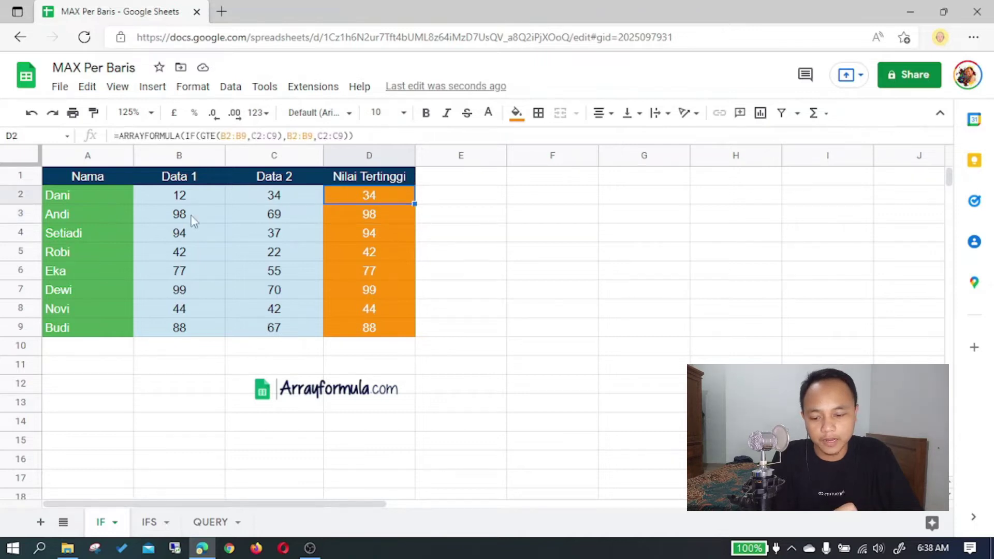
{"action": "left_click", "coordinate": [368, 236]}
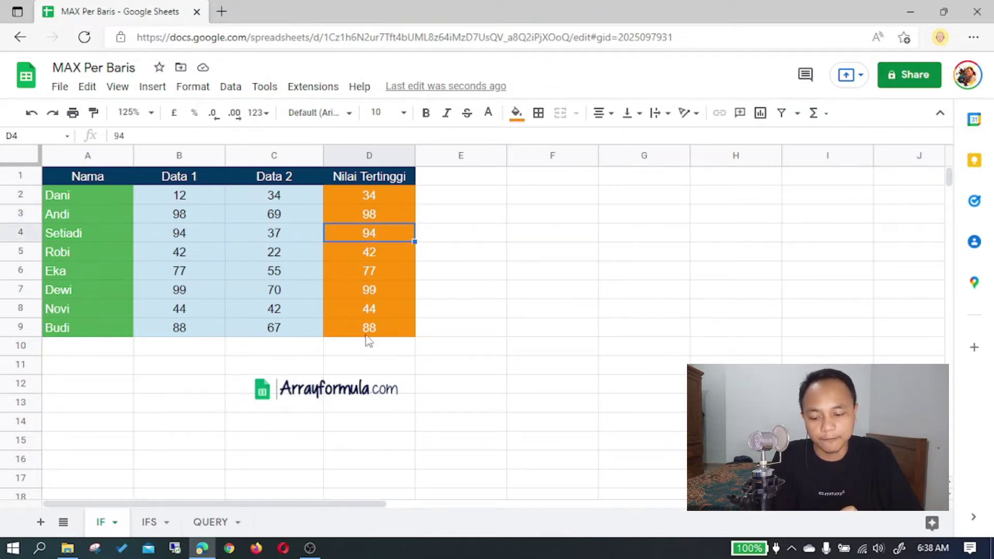
{"action": "left_click", "coordinate": [173, 331]}
{"action": "left_click", "coordinate": [388, 331]}
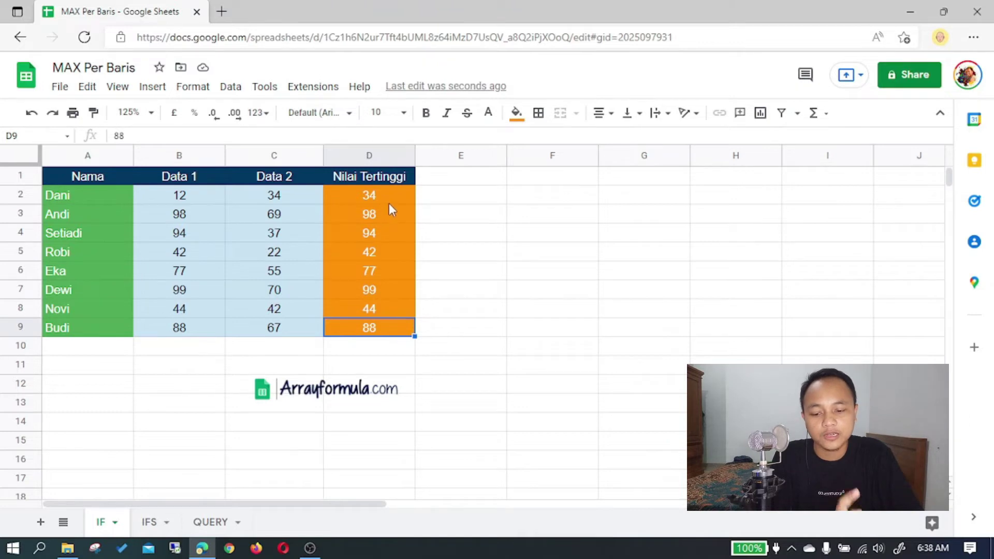
{"action": "left_click", "coordinate": [389, 201]}
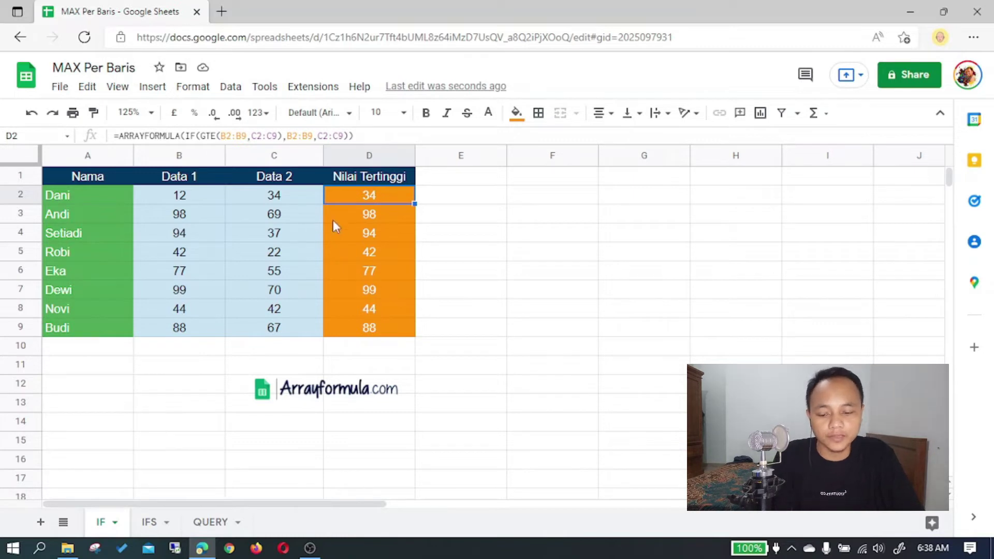
On the IFS sheet, replace E2's MAX with =IFS(GTE(B2:B9,C2:C9),B2:B9 as the first condition
{"action": "left_click", "coordinate": [149, 523]}
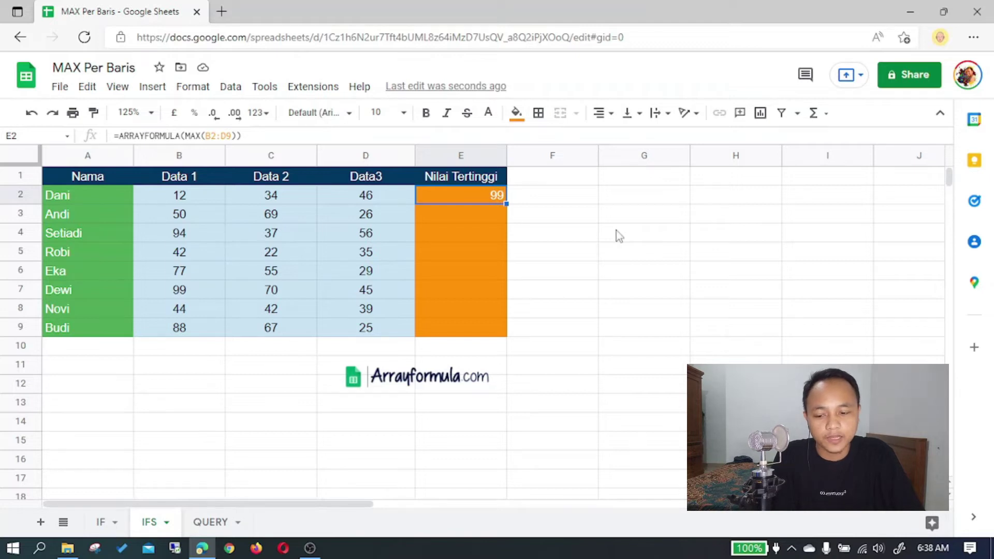
{"action": "key", "text": "Delete"}
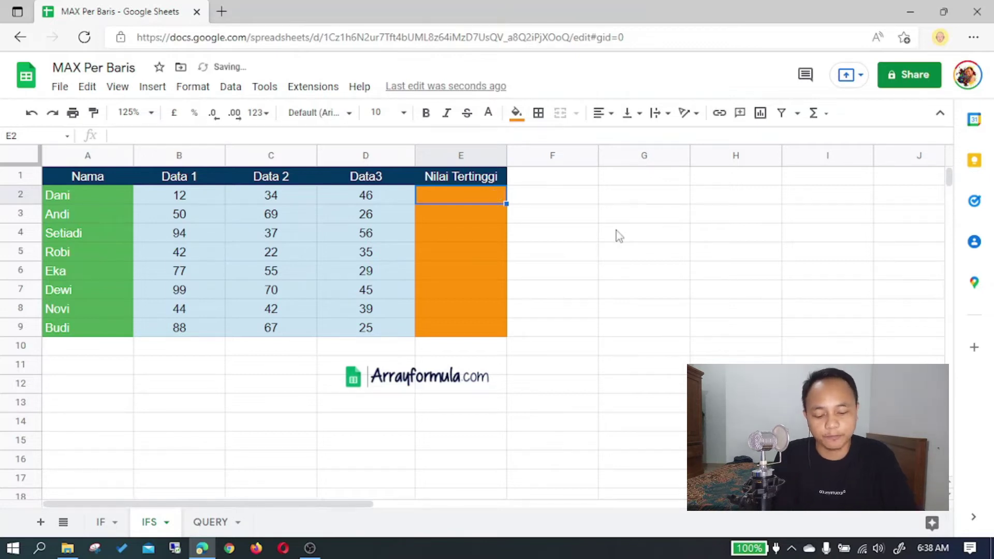
{"action": "type", "text": "=IFS("}
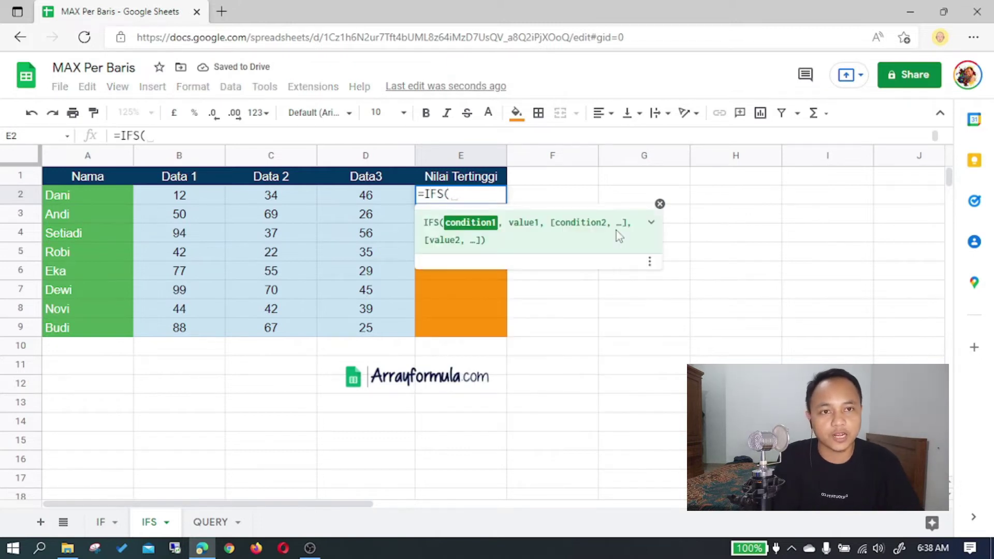
{"action": "type", "text": "GTE("}
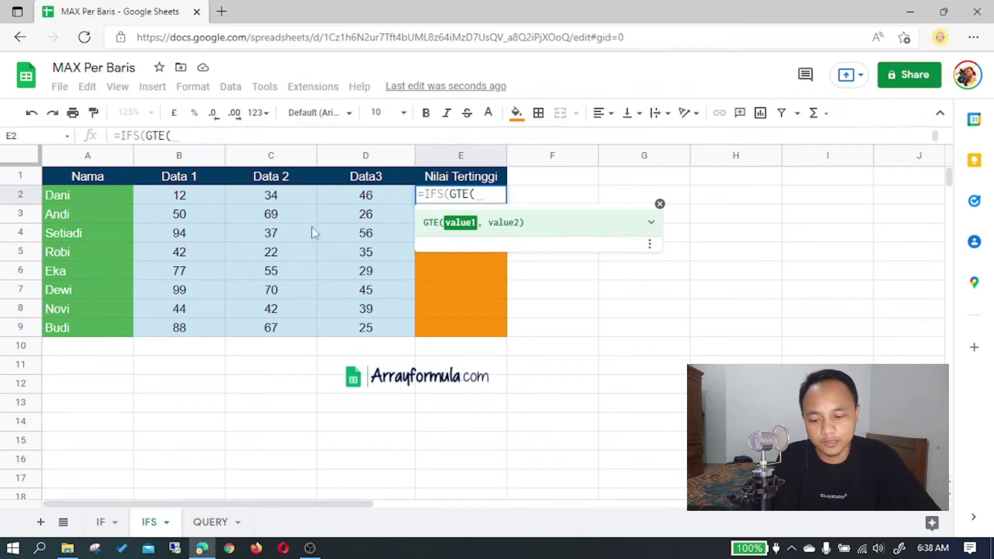
{"action": "left_click_drag", "start_coordinate": [204, 201], "coordinate": [205, 331]}
{"action": "type", "text": ","}
{"action": "left_click_drag", "start_coordinate": [270, 197], "coordinate": [300, 334]}
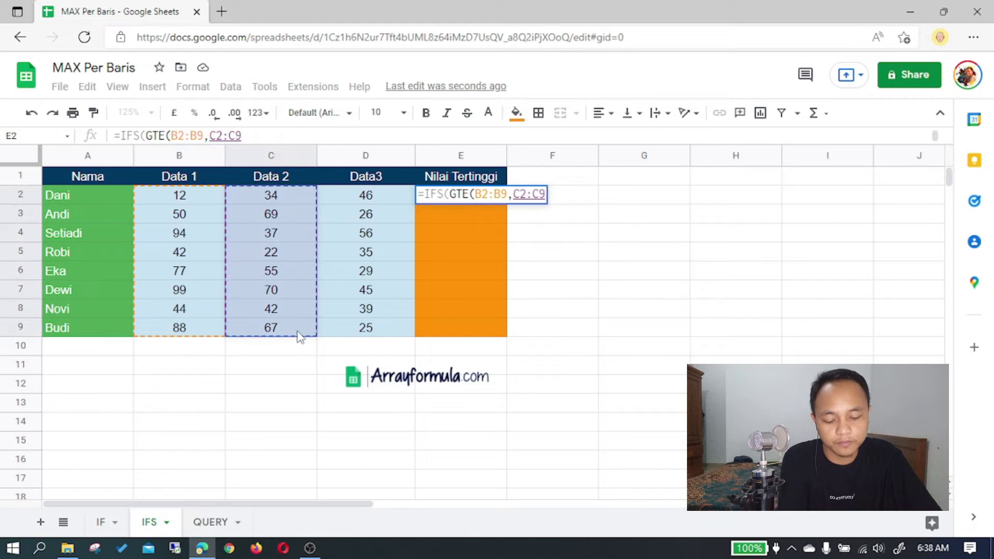
{"action": "type", "text": "),"}
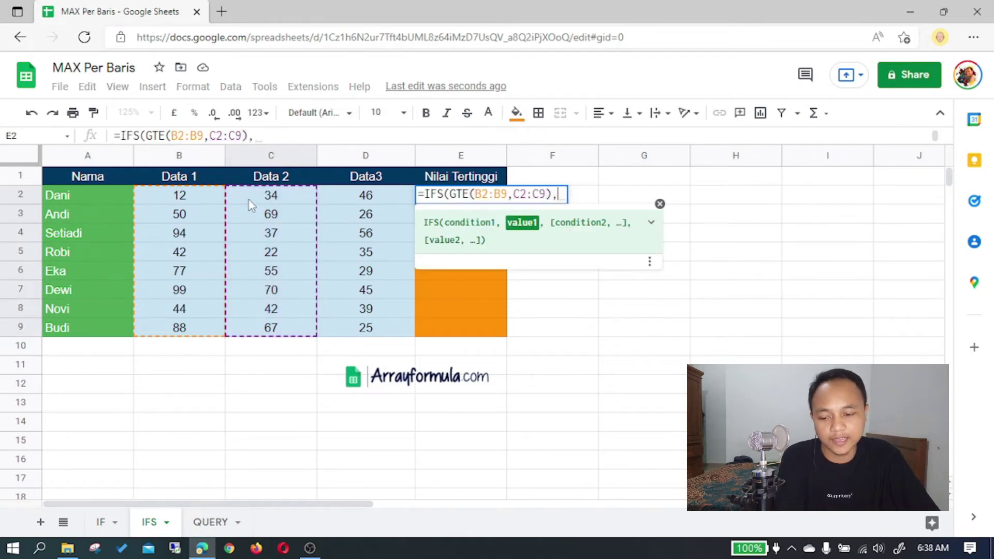
{"action": "left_click_drag", "start_coordinate": [207, 195], "coordinate": [213, 321]}
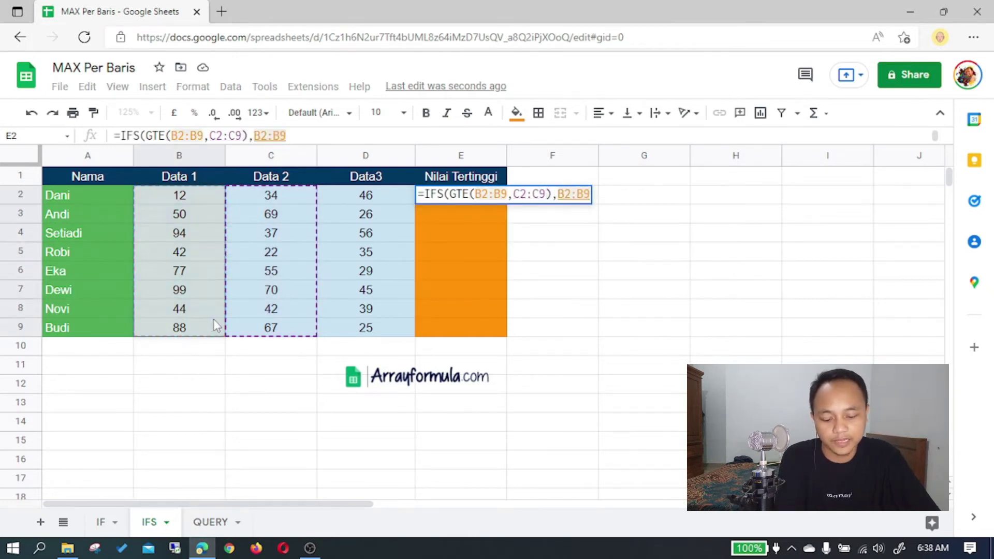
Add GTE(C2:C9,D2:D9) returning C2:C9, plus a 1 fallback returning D2:D9
{"action": "type", "text": ","}
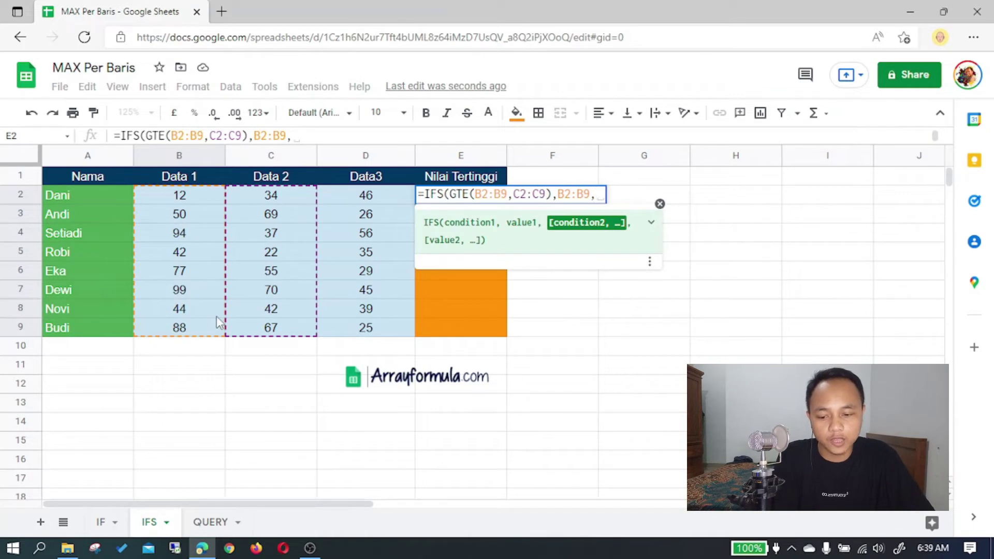
{"action": "type", "text": "GTE"}
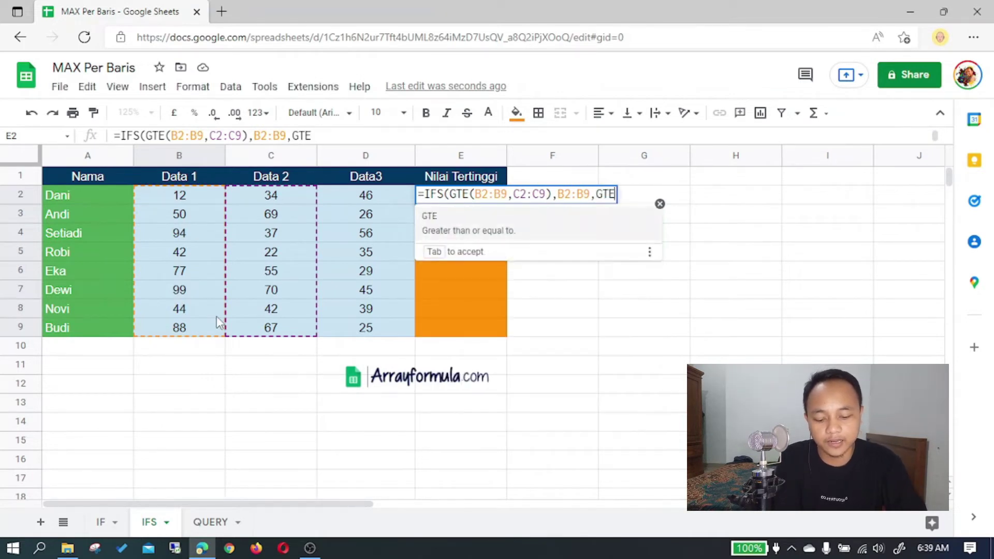
{"action": "type", "text": "("}
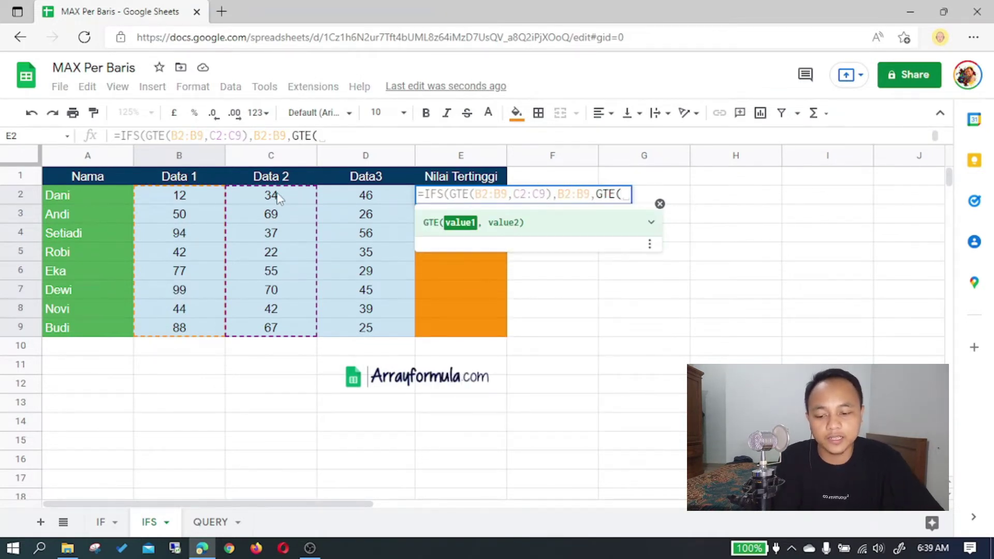
{"action": "left_click_drag", "start_coordinate": [278, 196], "coordinate": [277, 330]}
{"action": "type", "text": ","}
{"action": "mouse_move", "coordinate": [322, 204]}
{"action": "left_mouse_down"}
{"action": "mouse_move", "coordinate": [346, 231]}
{"action": "mouse_move", "coordinate": [346, 326]}
{"action": "left_mouse_up"}
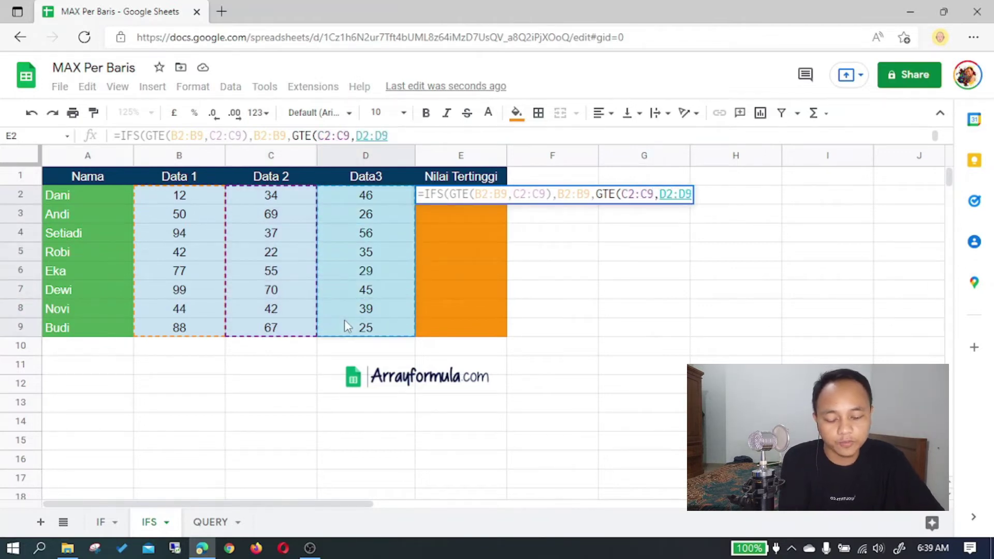
{"action": "type", "text": "),"}
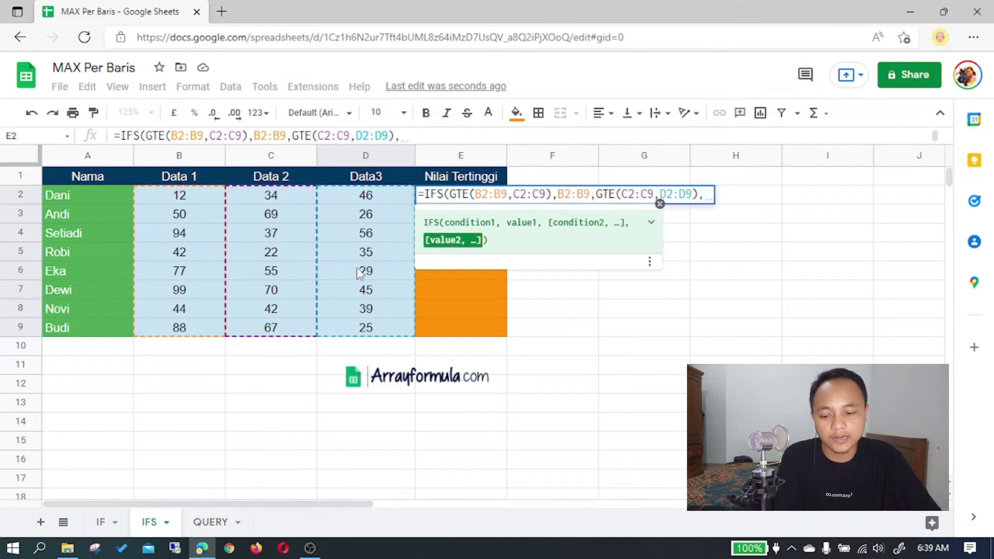
{"action": "left_click_drag", "start_coordinate": [297, 195], "coordinate": [300, 322]}
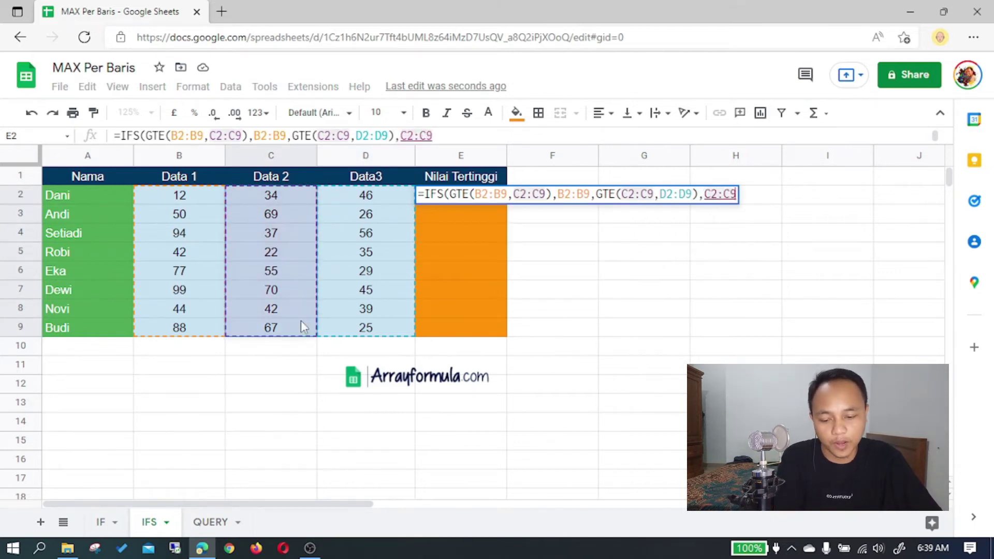
{"action": "type", "text": ","}
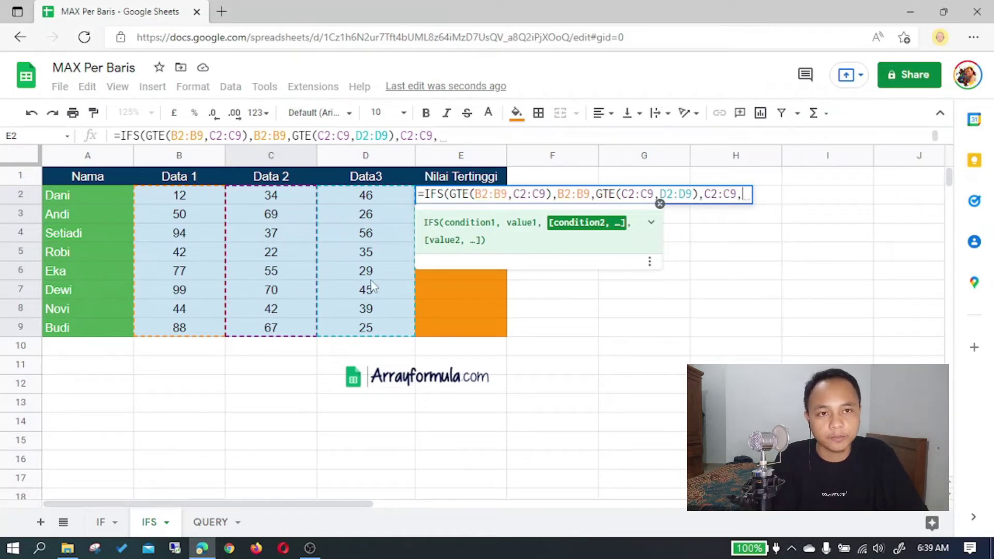
{"action": "type", "text": "1,"}
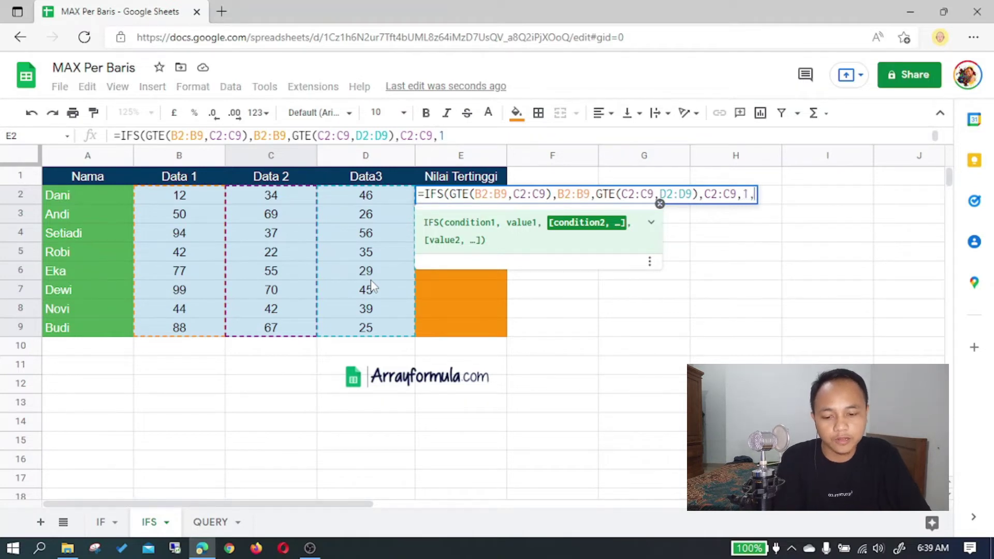
{"action": "left_click_drag", "start_coordinate": [374, 201], "coordinate": [371, 331]}
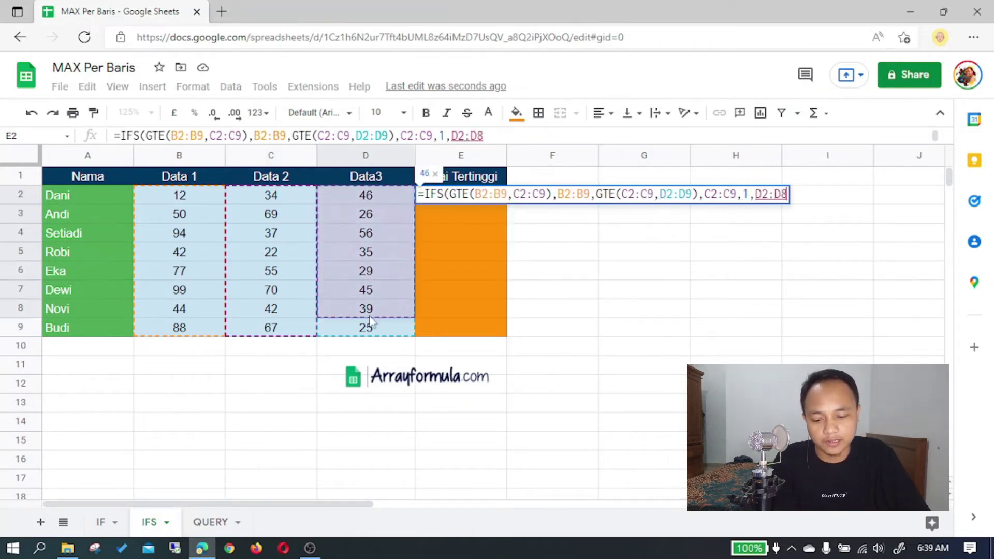
Close E2's IFS formula, trying TRUE and 1=1 as the fallback test, and confirm it to get 46
{"action": "type", "text": ")"}
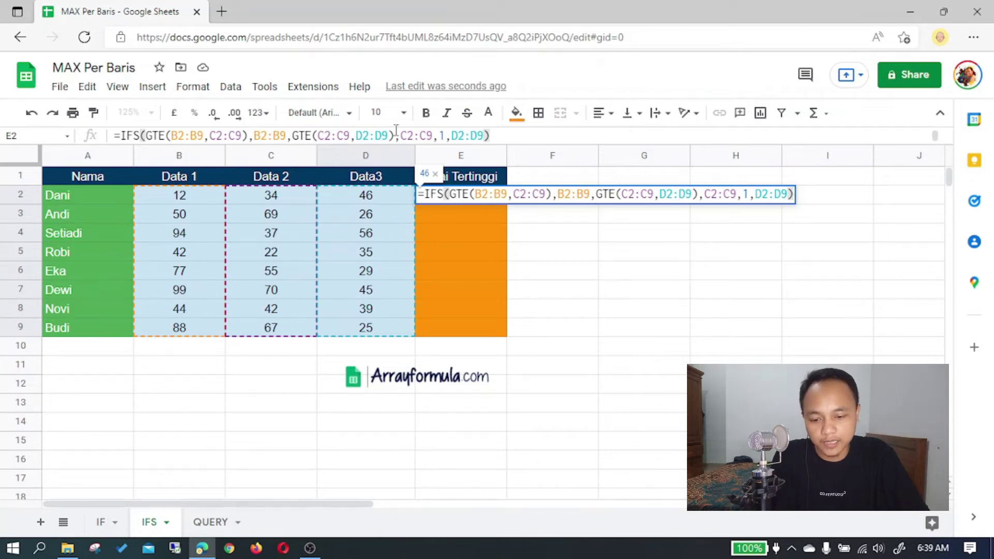
{"action": "left_click", "coordinate": [438, 133]}
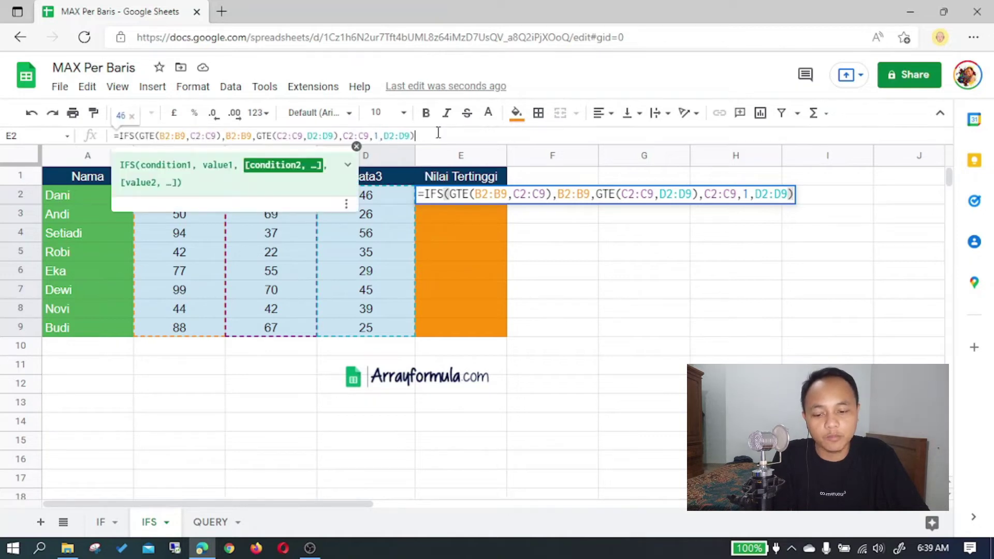
{"action": "double_click", "coordinate": [747, 193]}
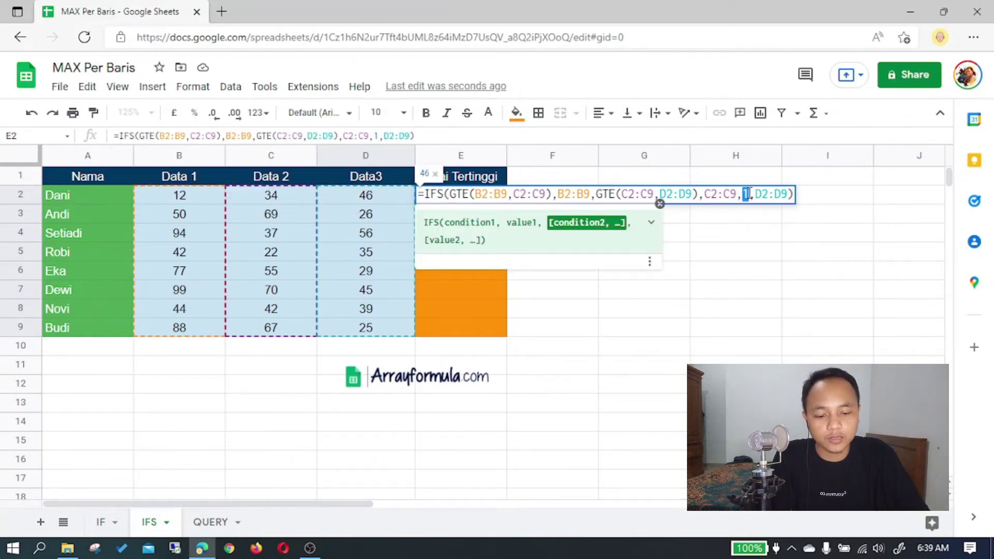
{"action": "type", "text": "T"}
{"action": "type", "text": "RUE"}
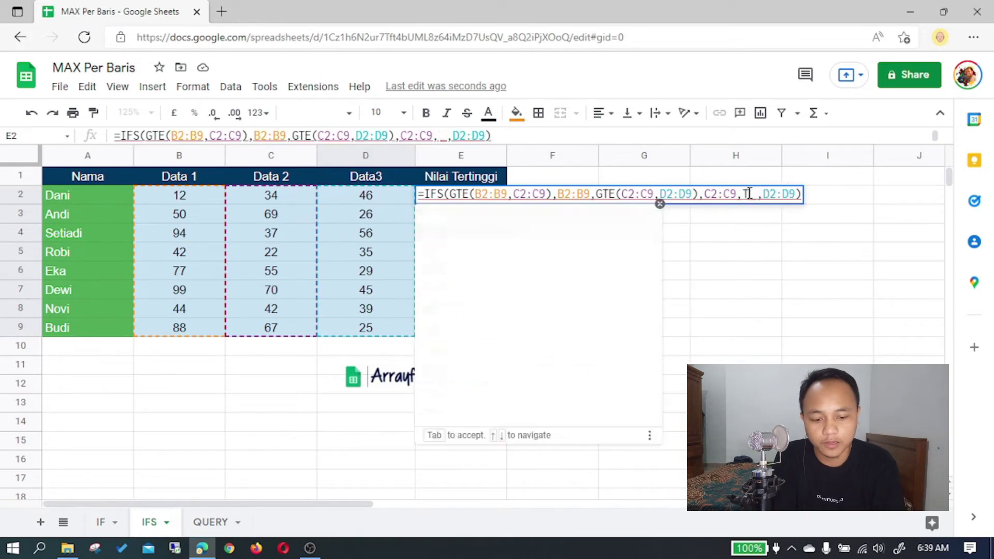
{"action": "key", "text": "BackSpace"}
{"action": "key", "text": "BackSpace"}
{"action": "key", "text": "BackSpace"}
{"action": "key", "text": "BackSpace"}
{"action": "type", "text": "1=1"}
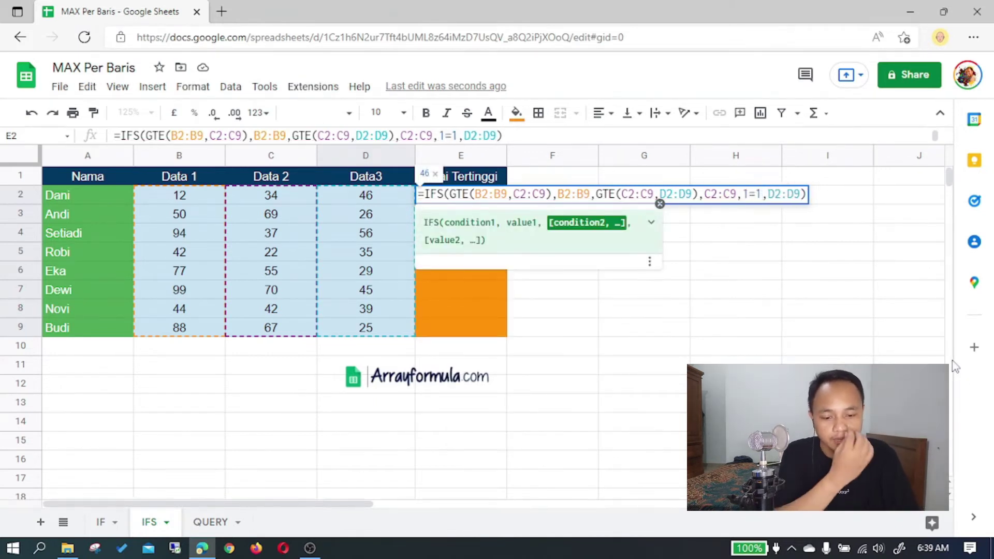
{"action": "key", "text": "BackSpace"}
{"action": "key", "text": "BackSpace"}
{"action": "key", "text": "Return"}
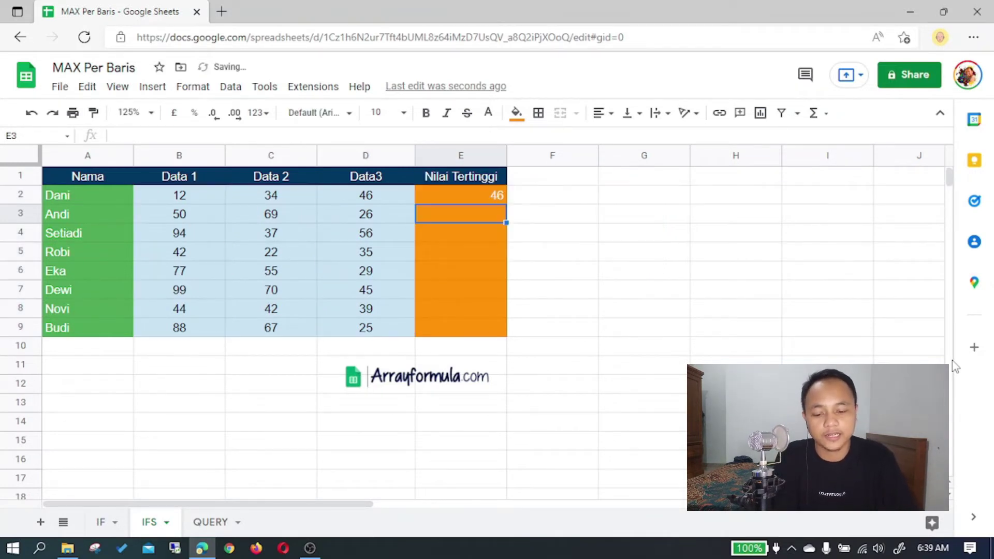
Wrap E2's IFS formula in ARRAYFORMULA so E2:E9 fill with 46 through 88
{"action": "left_click", "coordinate": [479, 190]}
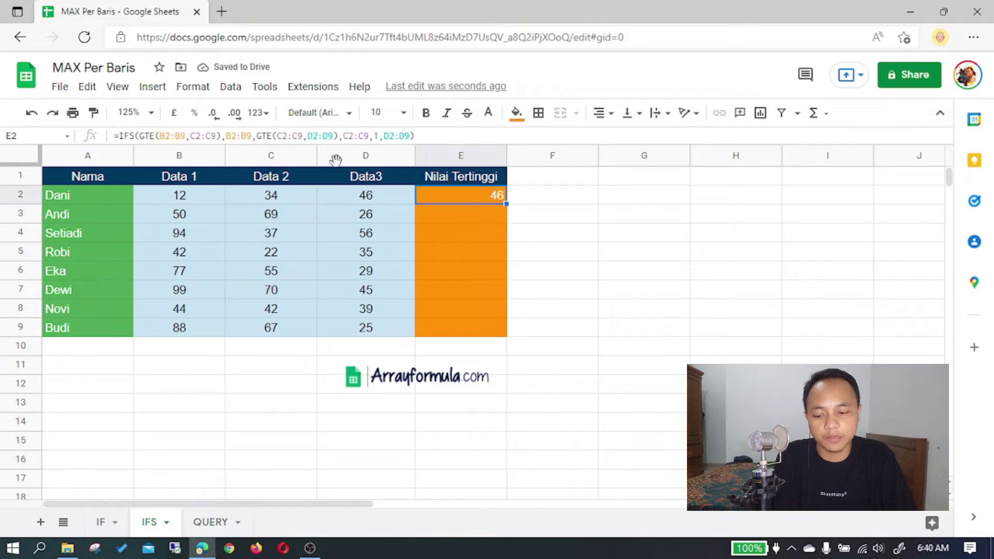
{"action": "left_click", "coordinate": [117, 136]}
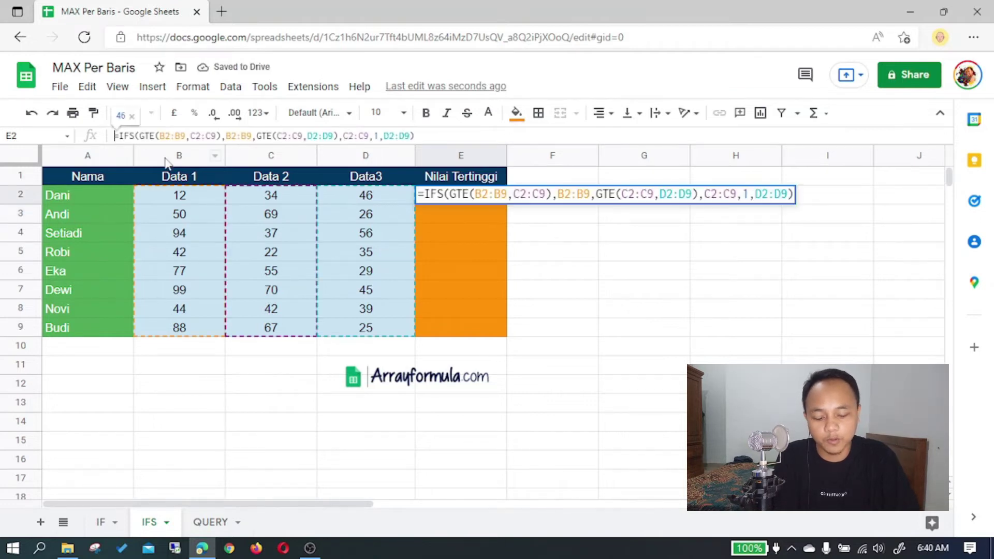
{"action": "type", "text": "ARRAYFORM"}
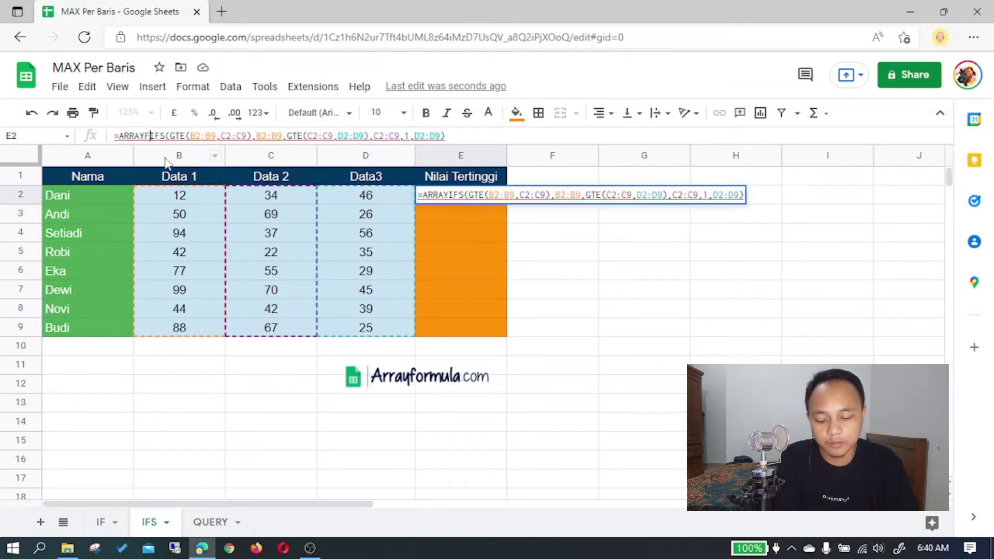
{"action": "type", "text": "ULA"}
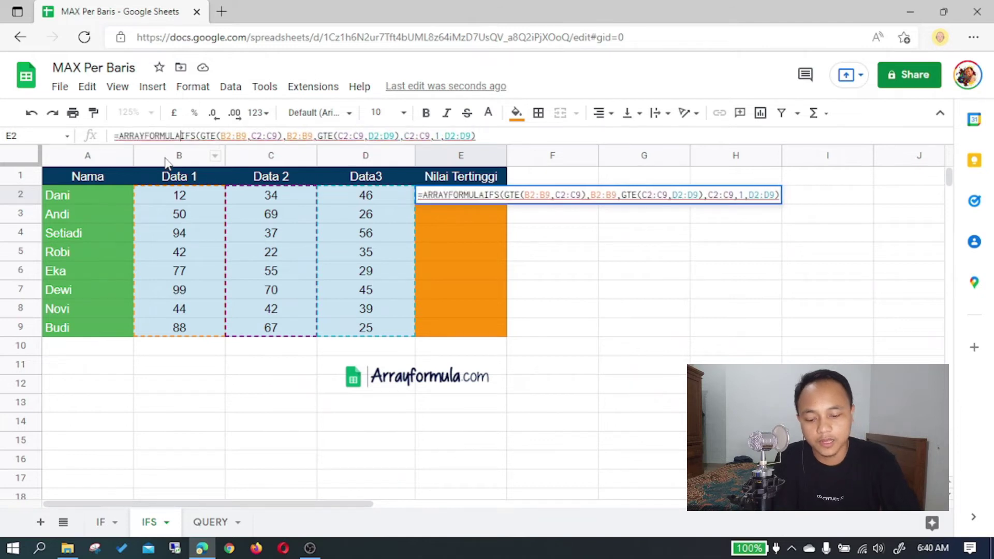
{"action": "type", "text": "("}
{"action": "left_click", "coordinate": [502, 135]}
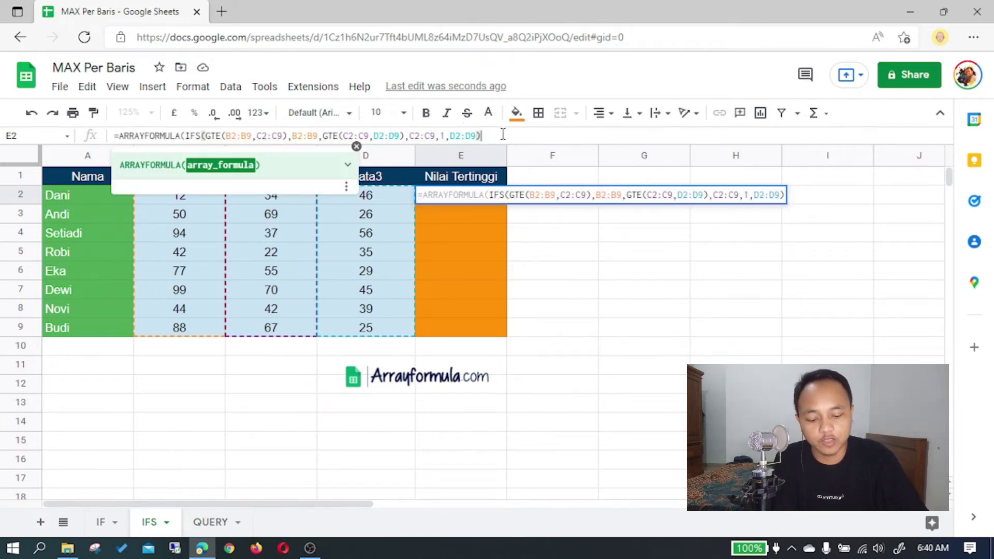
{"action": "type", "text": ")"}
{"action": "key", "text": "Return"}
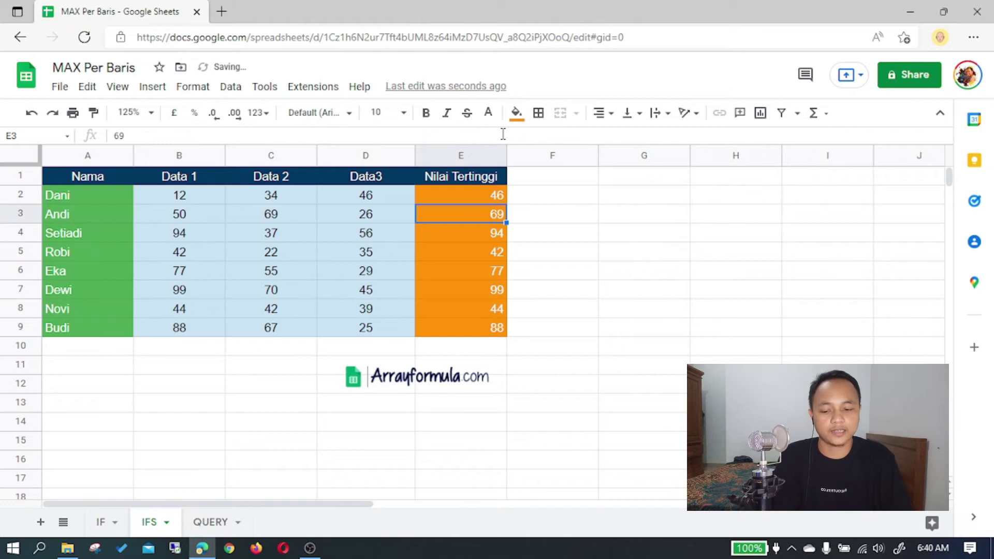
Verify that E3 and E4 hold only values while E2 holds the single formula
{"action": "left_click", "coordinate": [487, 192]}
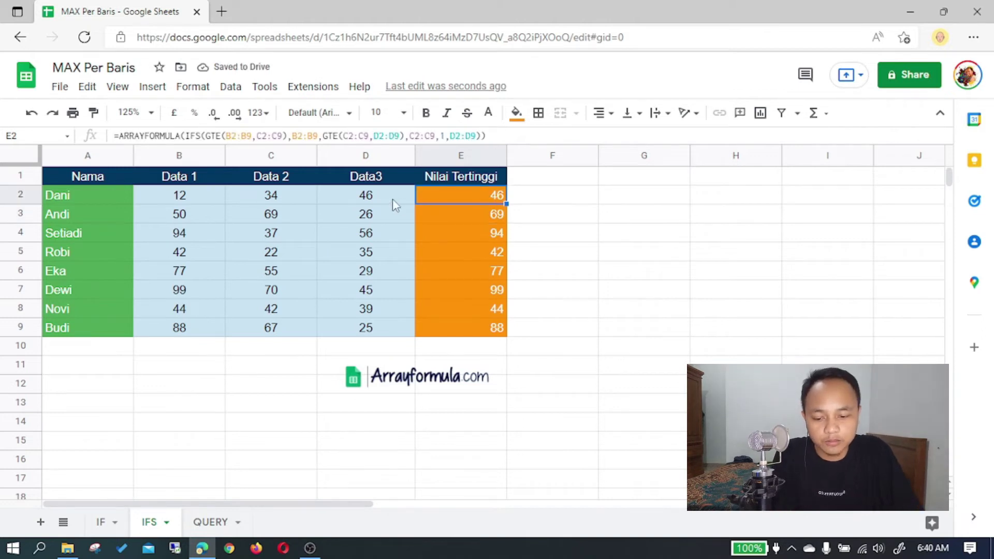
{"action": "left_click", "coordinate": [470, 217]}
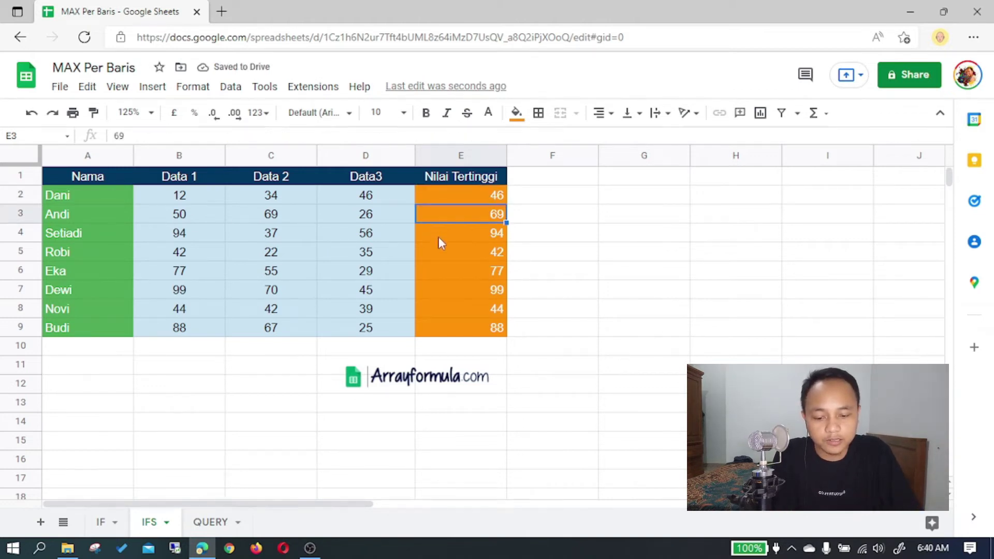
{"action": "left_click", "coordinate": [438, 239]}
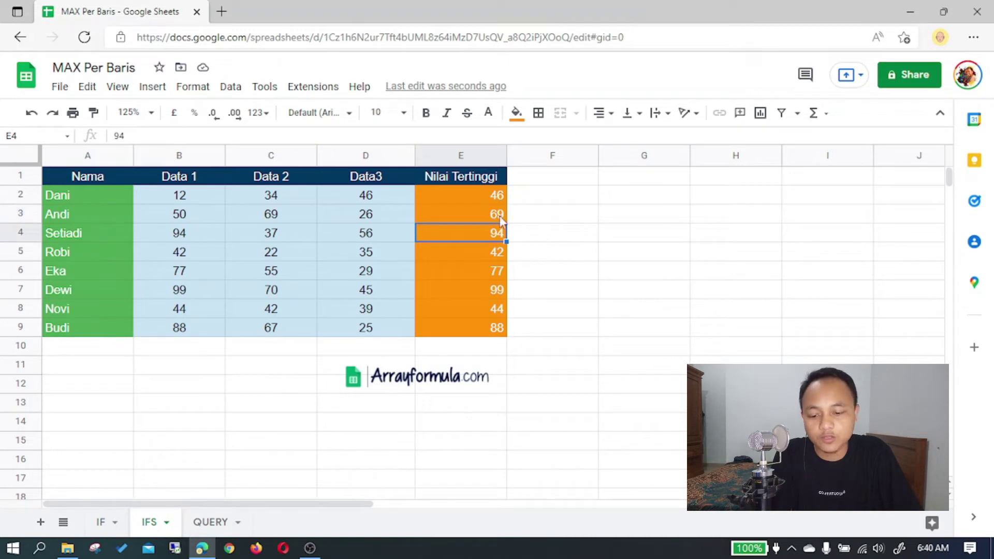
{"action": "left_click", "coordinate": [493, 201]}
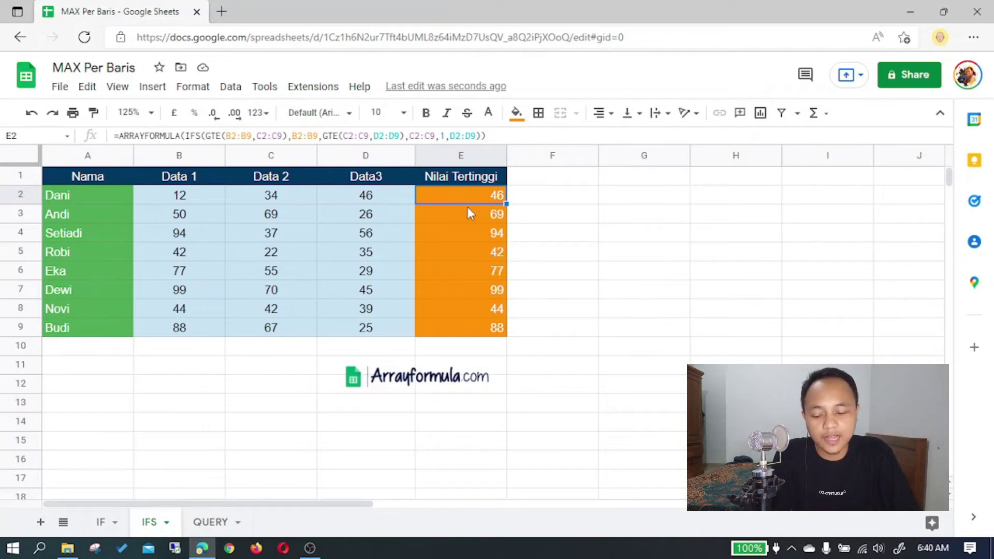
On the QUERY sheet, clear the Nilai Tertinggi results in J2:J9
{"action": "left_click", "coordinate": [101, 522]}
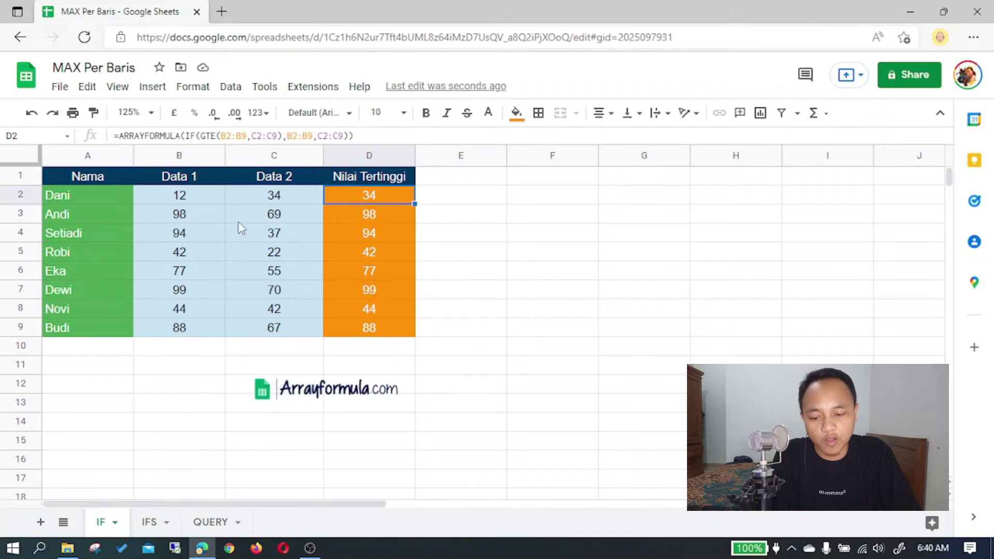
{"action": "left_click", "coordinate": [153, 523]}
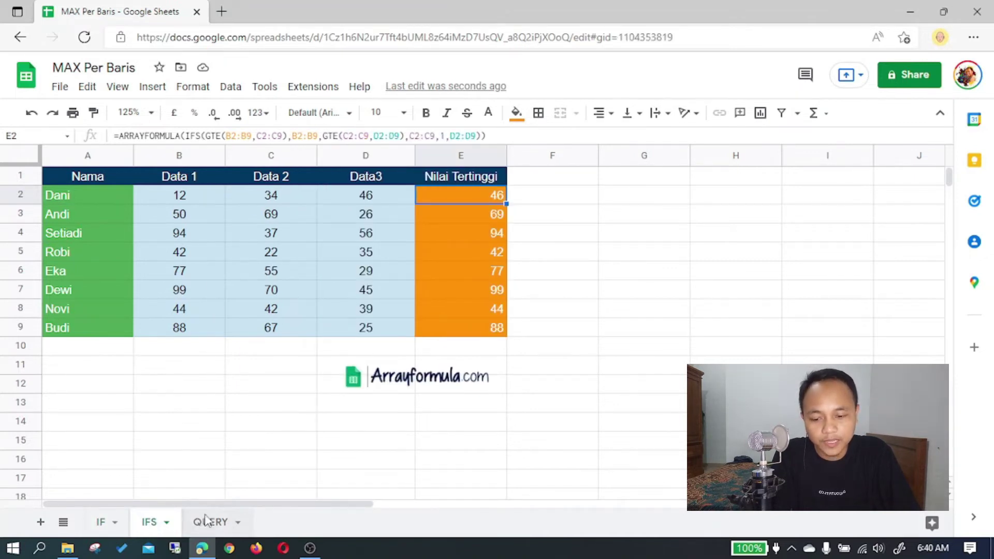
{"action": "left_click", "coordinate": [206, 521]}
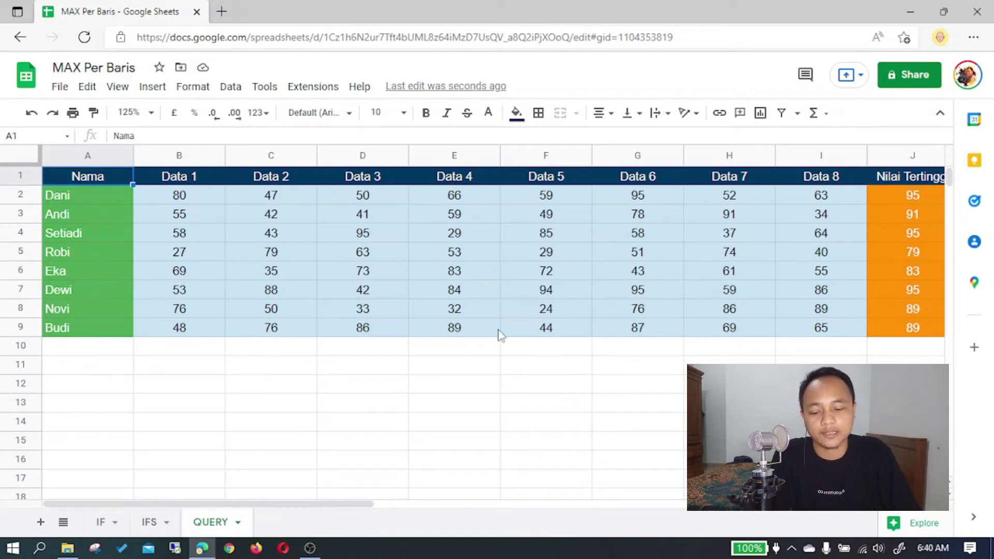
{"action": "left_click_drag", "start_coordinate": [306, 503], "coordinate": [405, 511]}
{"action": "left_click_drag", "start_coordinate": [762, 202], "coordinate": [763, 334]}
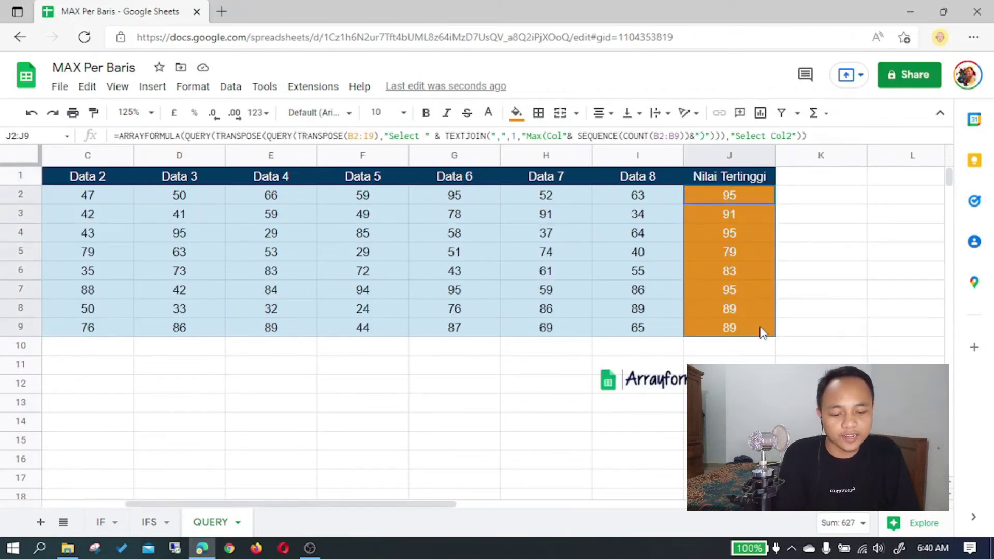
{"action": "key", "text": "Delete"}
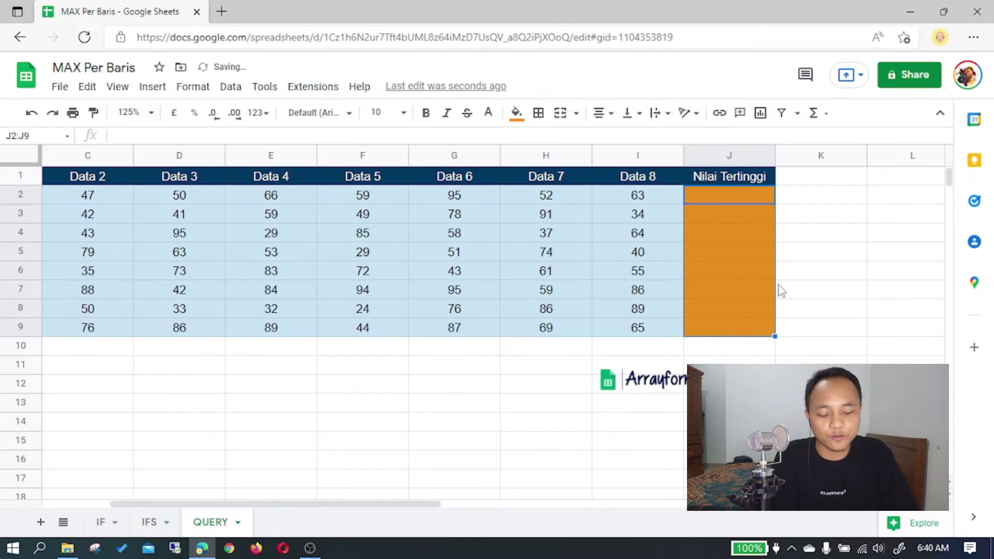
{"action": "key", "text": "Right"}
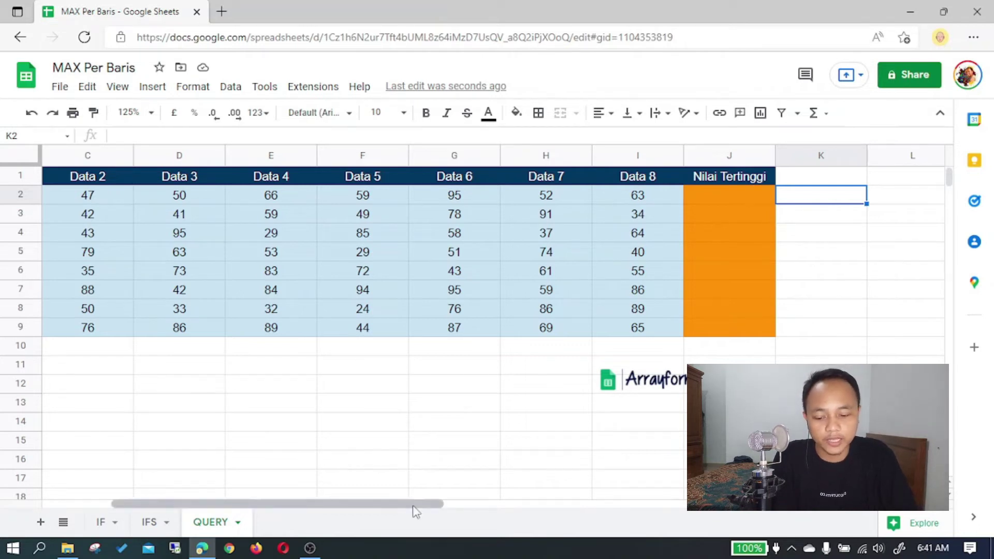
{"action": "left_click_drag", "start_coordinate": [414, 504], "coordinate": [346, 504]}
Enter =TRANSPOSE(B2:I9) in B14
{"action": "left_click", "coordinate": [200, 425]}
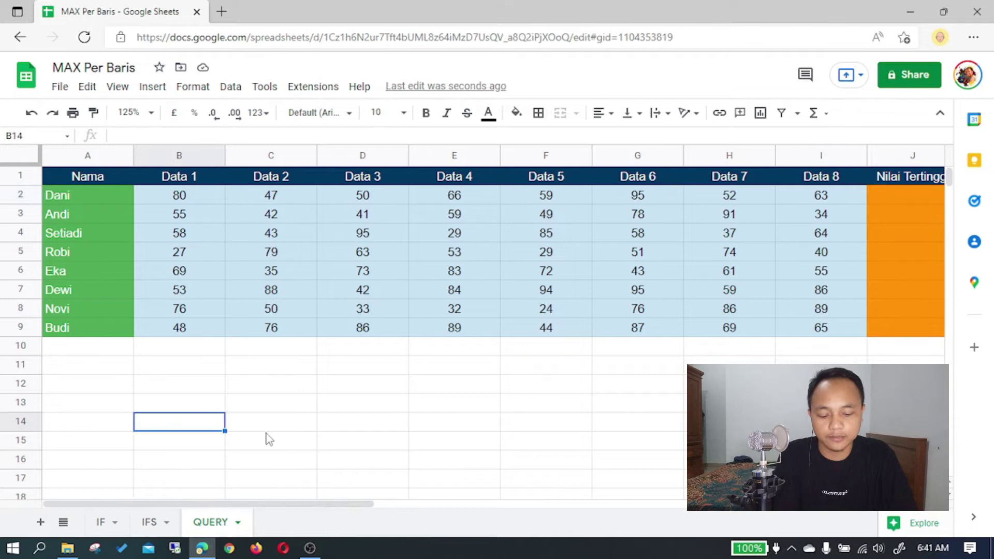
{"action": "type", "text": "=YTR"}
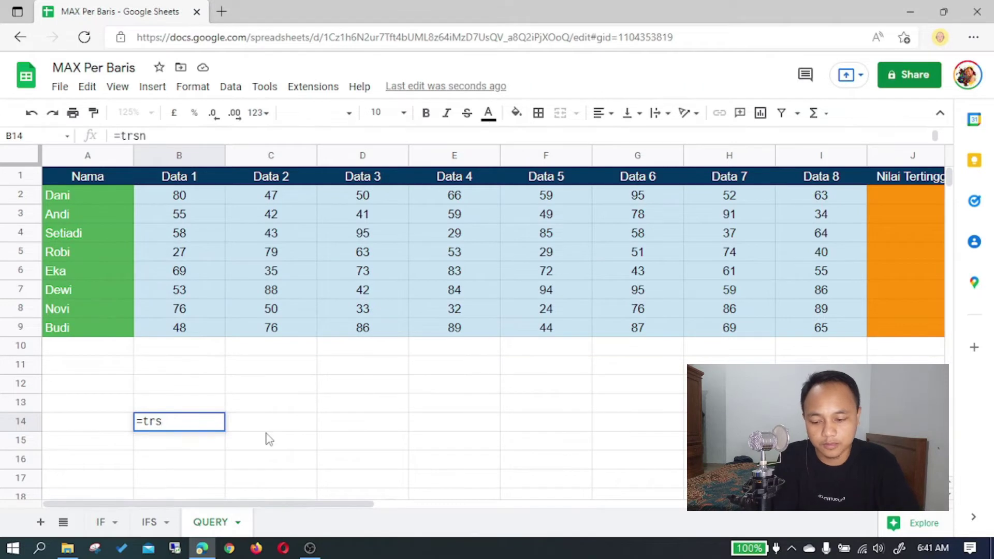
{"action": "key", "text": "BackSpace"}
{"action": "key", "text": "BackSpace"}
{"action": "key", "text": "BackSpace"}
{"action": "key", "text": "BackSpace"}
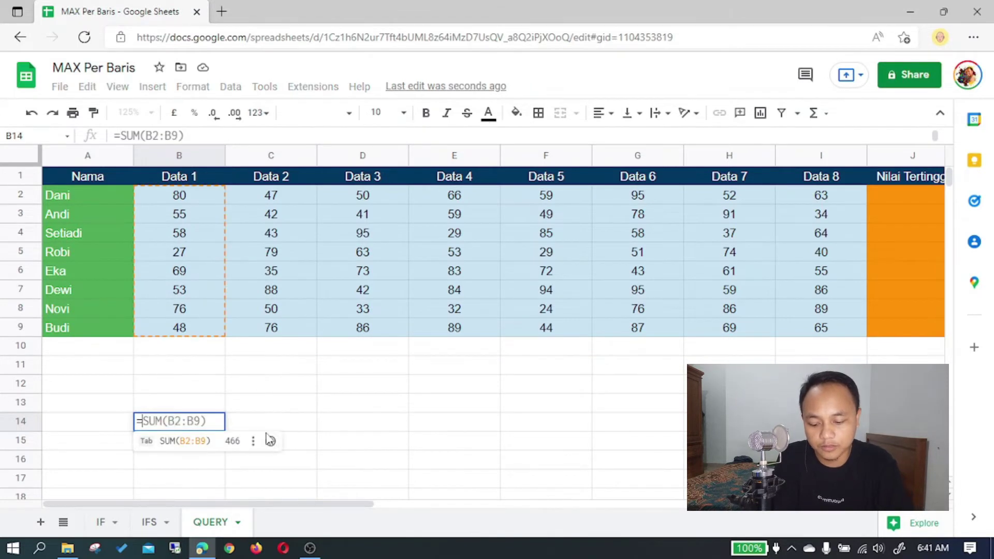
{"action": "type", "text": "Trans"}
{"action": "key", "text": "Tab"}
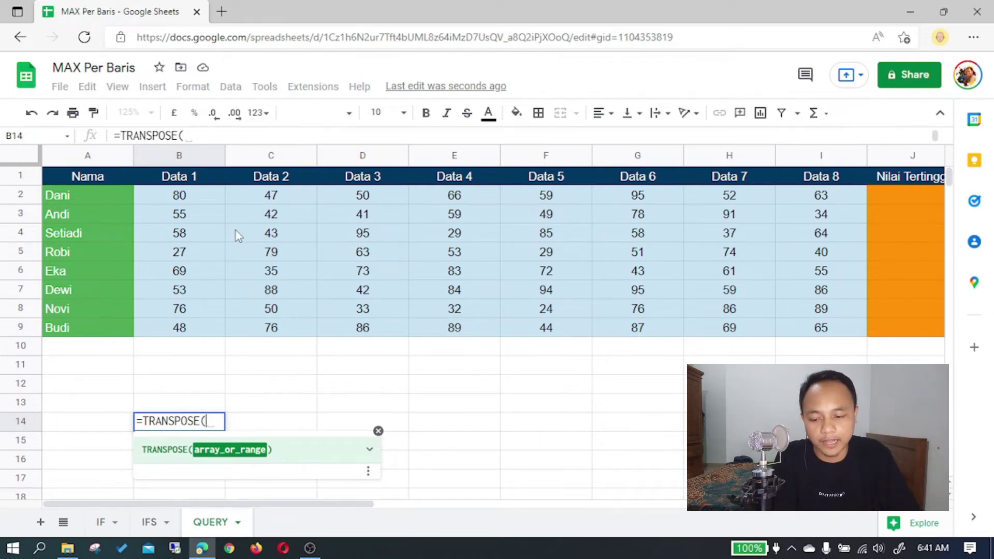
{"action": "left_click_drag", "start_coordinate": [181, 195], "coordinate": [808, 328]}
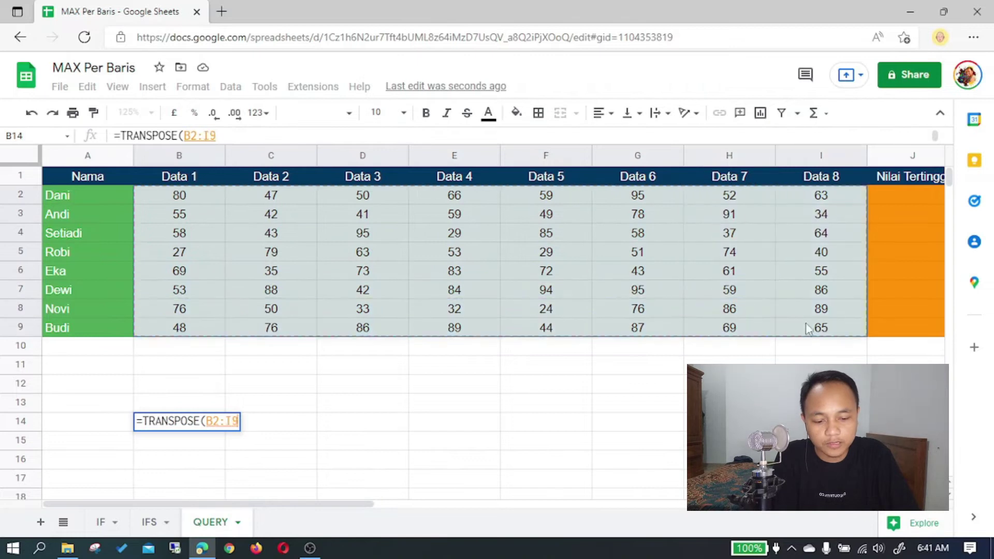
{"action": "type", "text": ")"}
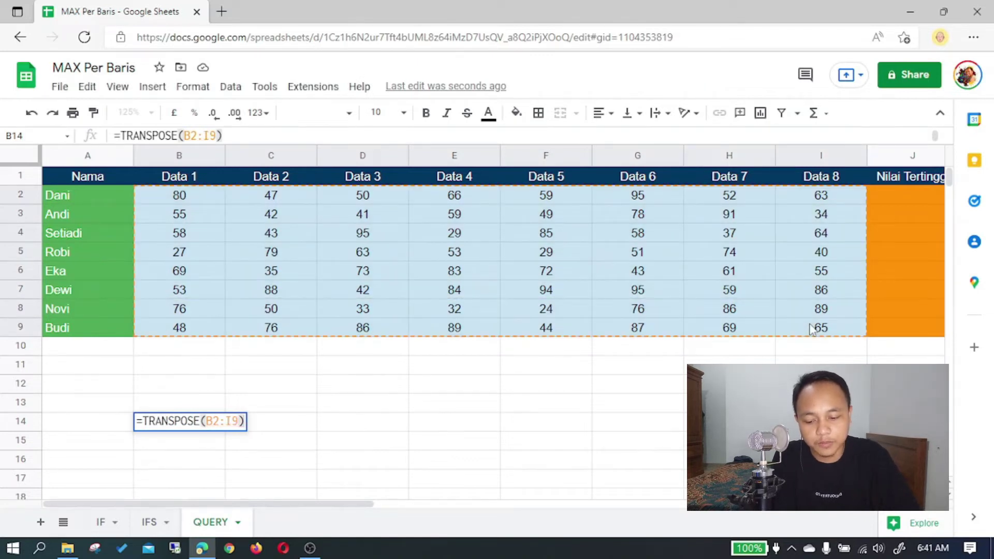
{"action": "key", "text": "Return"}
{"action": "scroll", "coordinate": [544, 324], "scroll_direction": "down", "scroll_amount": 2}
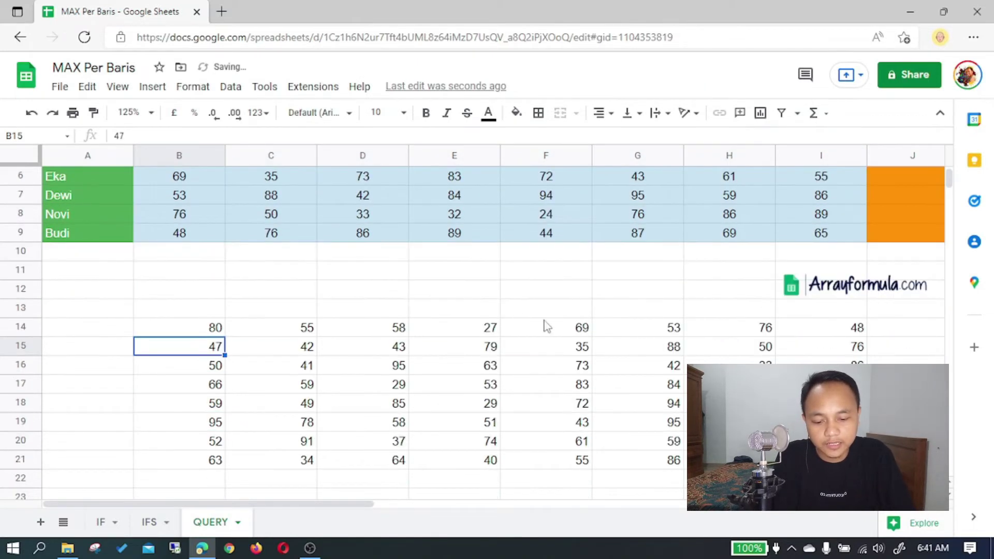
{"action": "scroll", "coordinate": [321, 254], "scroll_direction": "up", "scroll_amount": 2}
{"action": "scroll", "coordinate": [647, 311], "scroll_direction": "down", "scroll_amount": 3}
{"action": "scroll", "coordinate": [362, 311], "scroll_direction": "up", "scroll_amount": 1}
{"action": "scroll", "coordinate": [224, 272], "scroll_direction": "up", "scroll_amount": 1}
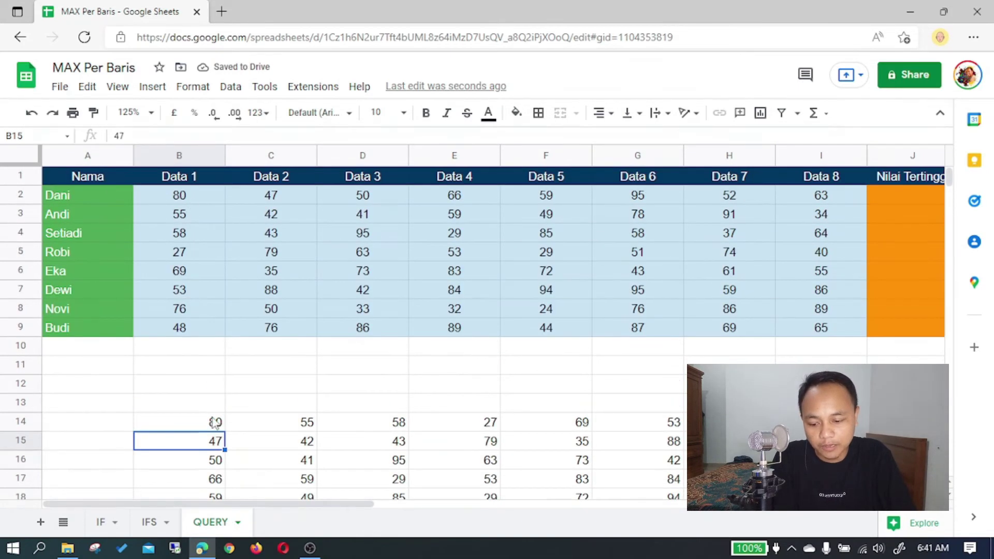
{"action": "left_click", "coordinate": [243, 427]}
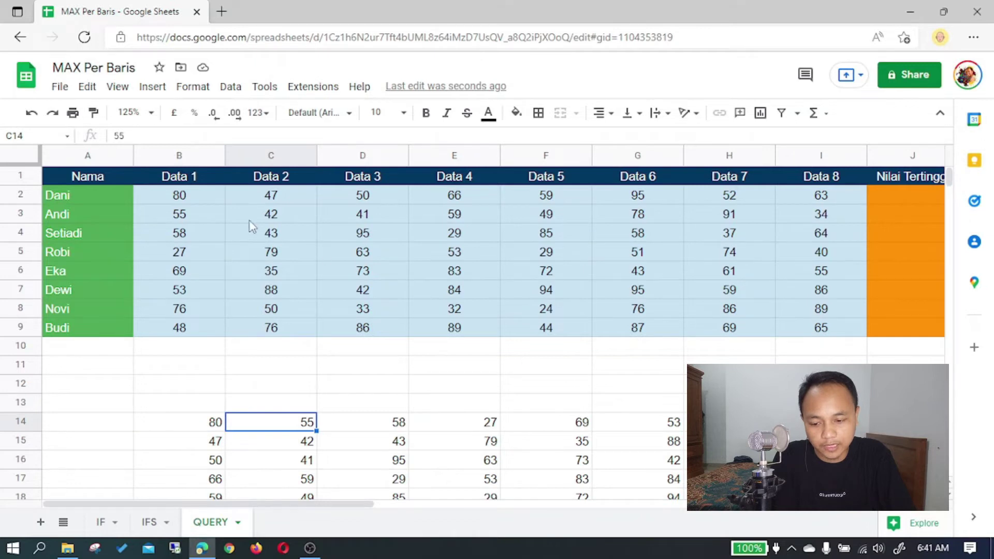
{"action": "left_click", "coordinate": [195, 203]}
{"action": "left_click", "coordinate": [191, 215]}
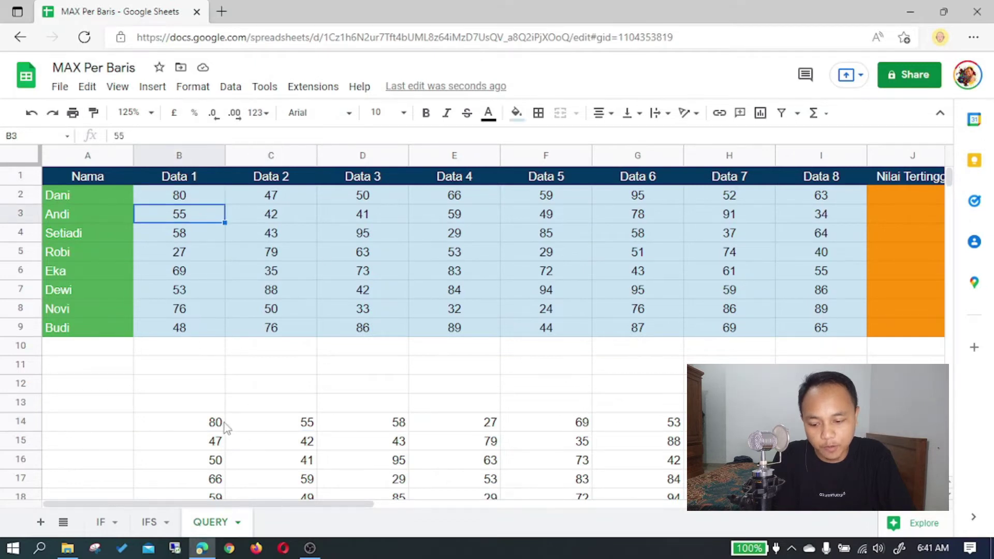
{"action": "left_click", "coordinate": [270, 426]}
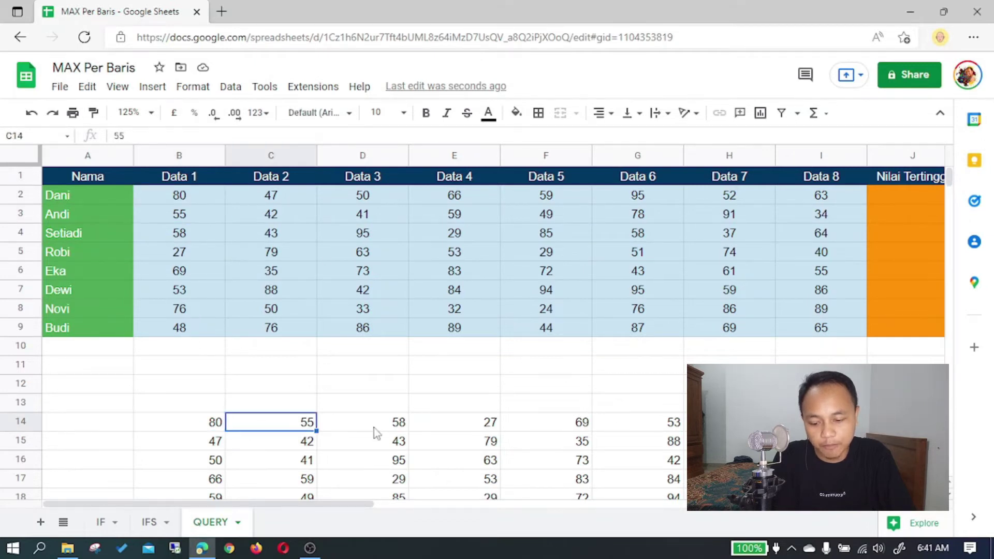
{"action": "left_click", "coordinate": [214, 422]}
{"action": "scroll", "coordinate": [219, 412], "scroll_direction": "down", "scroll_amount": 1}
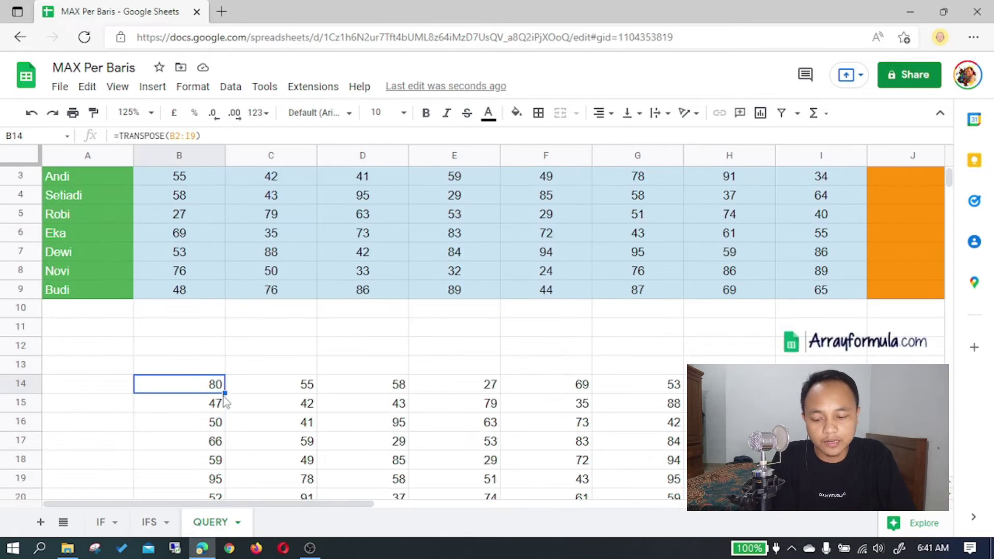
{"action": "scroll", "coordinate": [224, 400], "scroll_direction": "down", "scroll_amount": 1}
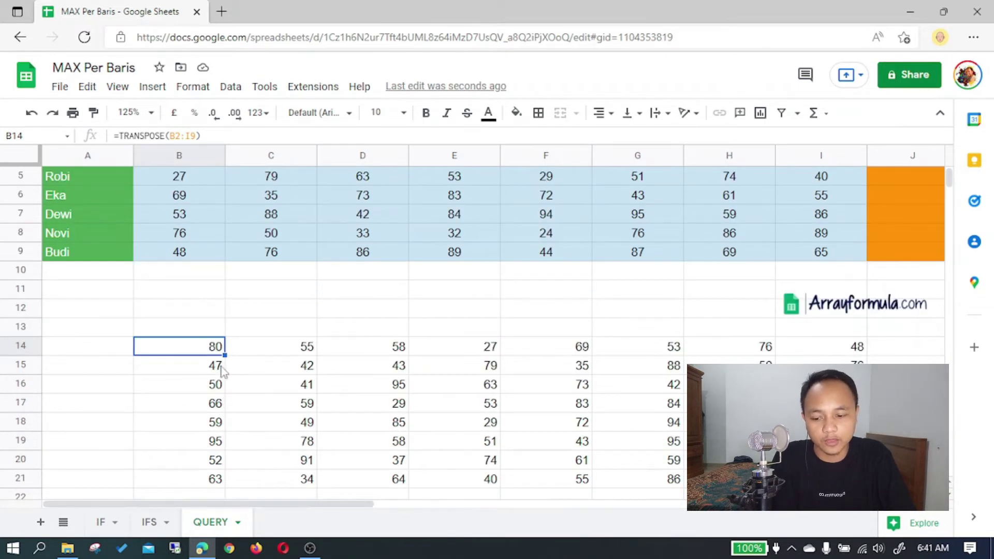
{"action": "scroll", "coordinate": [216, 355], "scroll_direction": "up", "scroll_amount": 2}
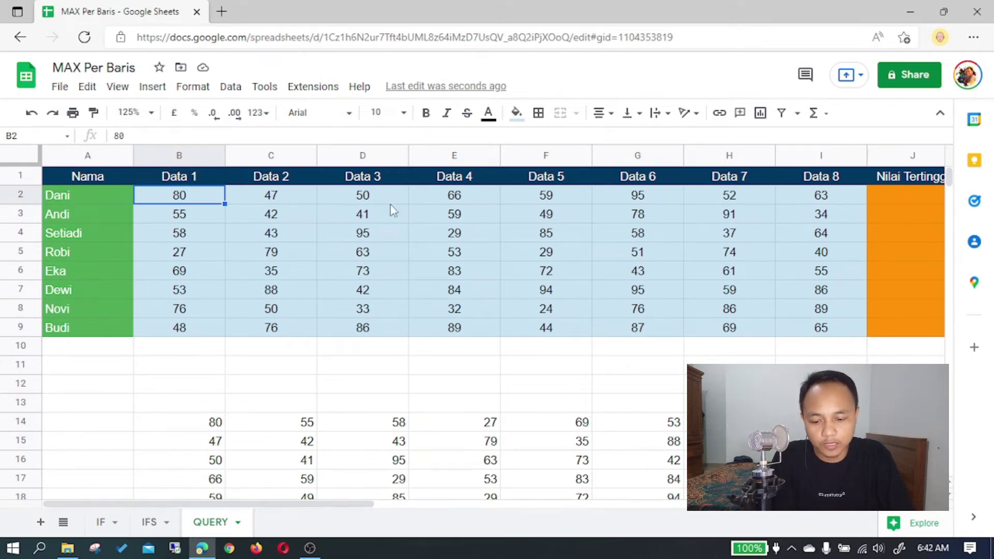
{"action": "scroll", "coordinate": [277, 404], "scroll_direction": "down", "scroll_amount": 1}
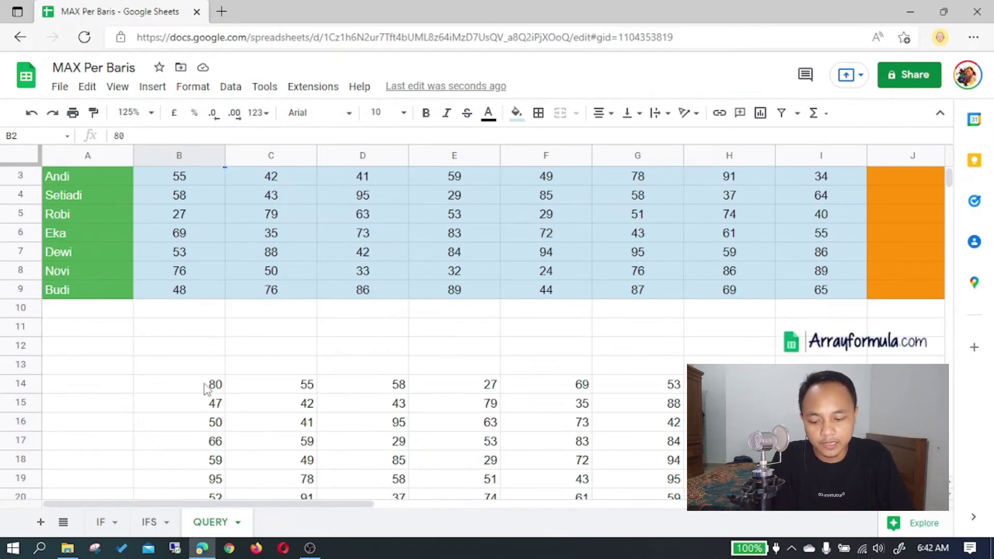
{"action": "left_click_drag", "start_coordinate": [206, 389], "coordinate": [206, 510]}
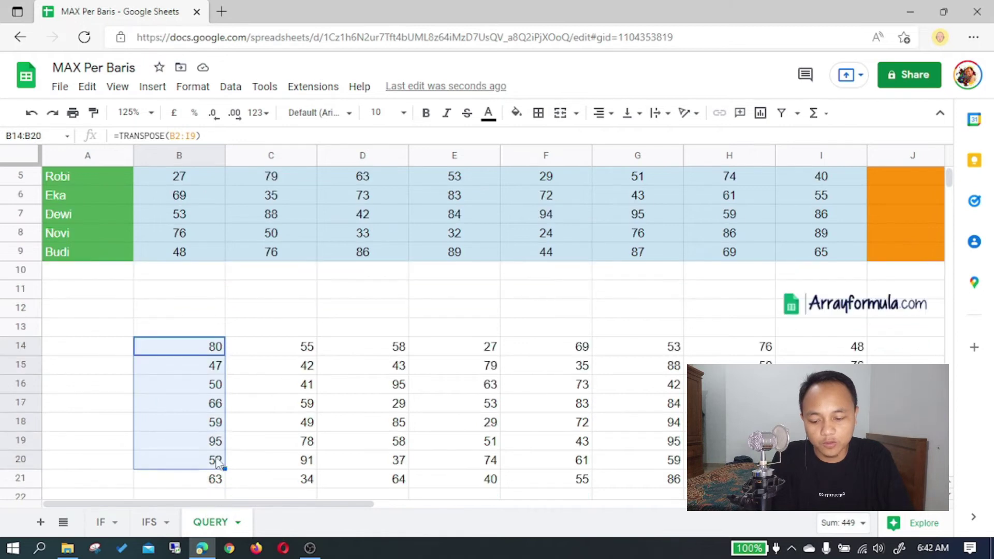
{"action": "left_click_drag", "start_coordinate": [280, 346], "coordinate": [290, 460]}
{"action": "left_click_drag", "start_coordinate": [362, 366], "coordinate": [362, 460]}
{"action": "left_click_drag", "start_coordinate": [454, 384], "coordinate": [454, 460]}
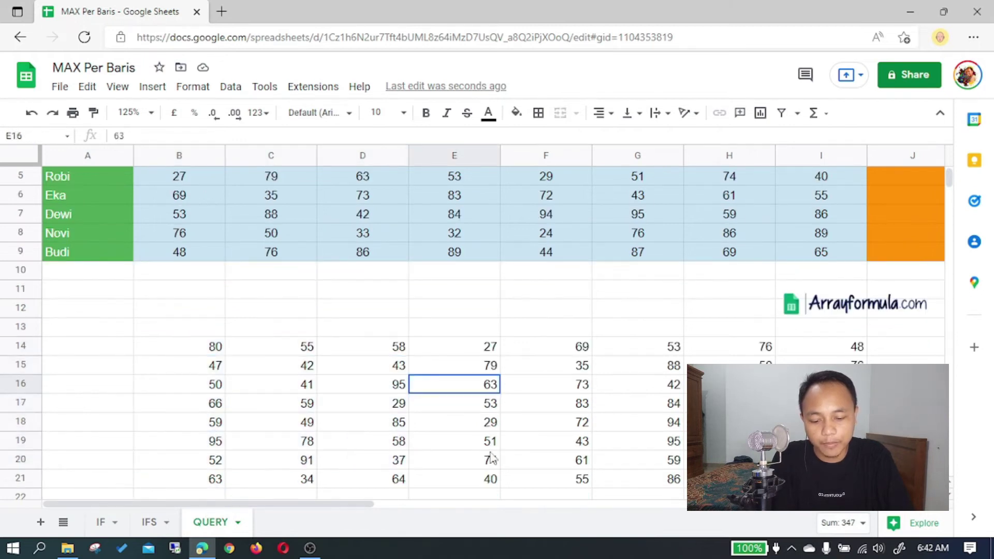
{"action": "left_click_drag", "start_coordinate": [545, 403], "coordinate": [545, 441]}
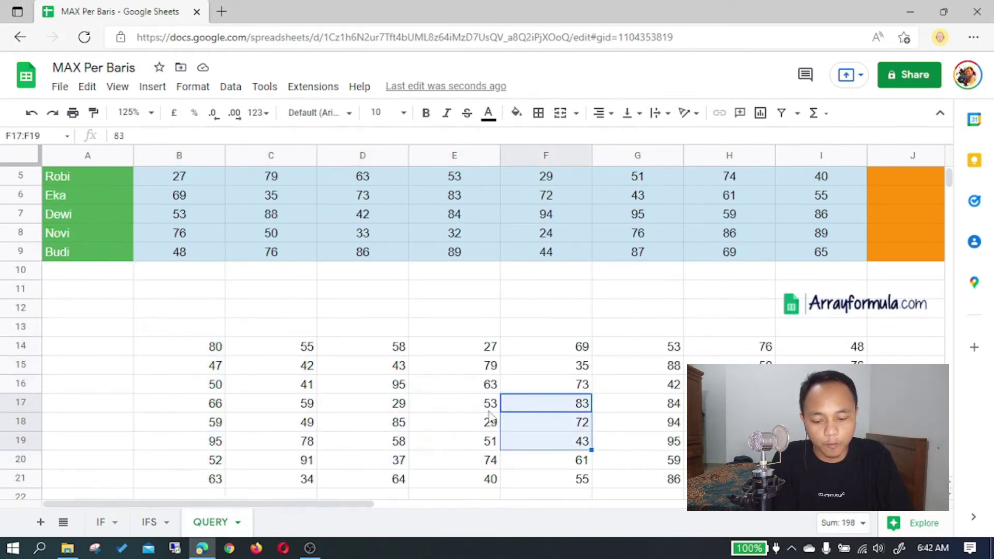
{"action": "scroll", "coordinate": [354, 391], "scroll_direction": "down", "scroll_amount": 1}
{"action": "scroll", "coordinate": [318, 370], "scroll_direction": "down", "scroll_amount": 1}
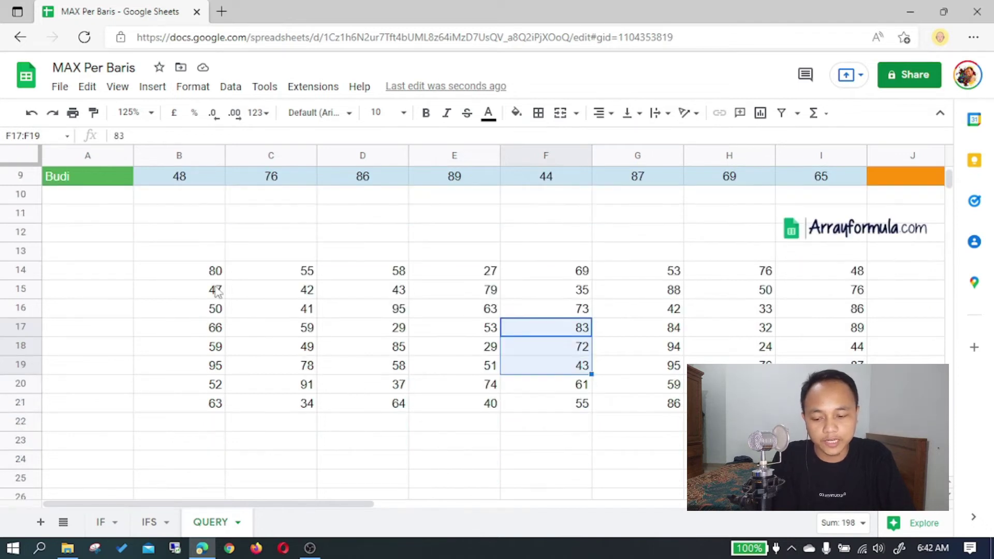
{"action": "left_click", "coordinate": [199, 277]}
Wrap B14 as =QUERY(TRANSPOSE(B2:I9),"SELECT MAX(Col1),MAX(Col2),MAX(Col3)"), returning 95, 91, 95
{"action": "left_click", "coordinate": [119, 135]}
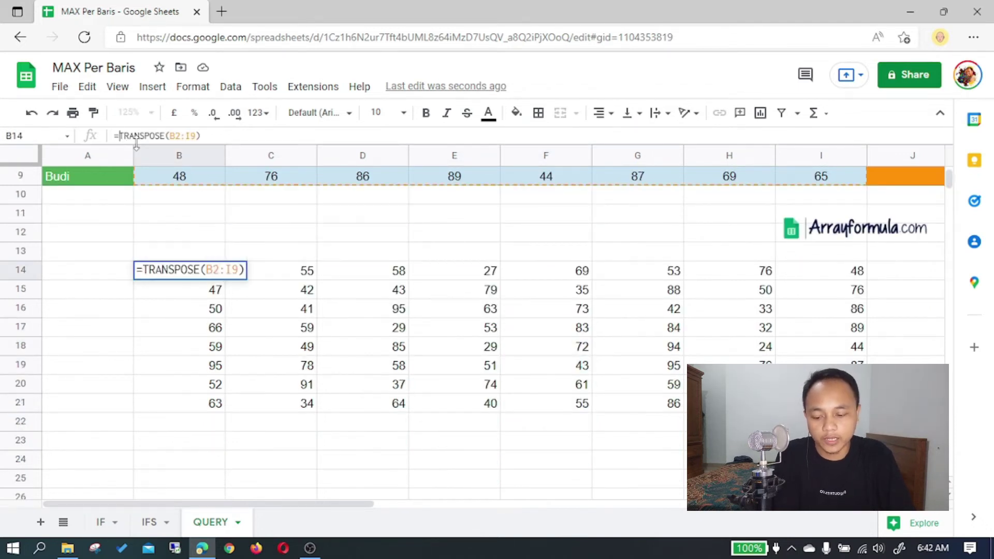
{"action": "type", "text": "QUERY("}
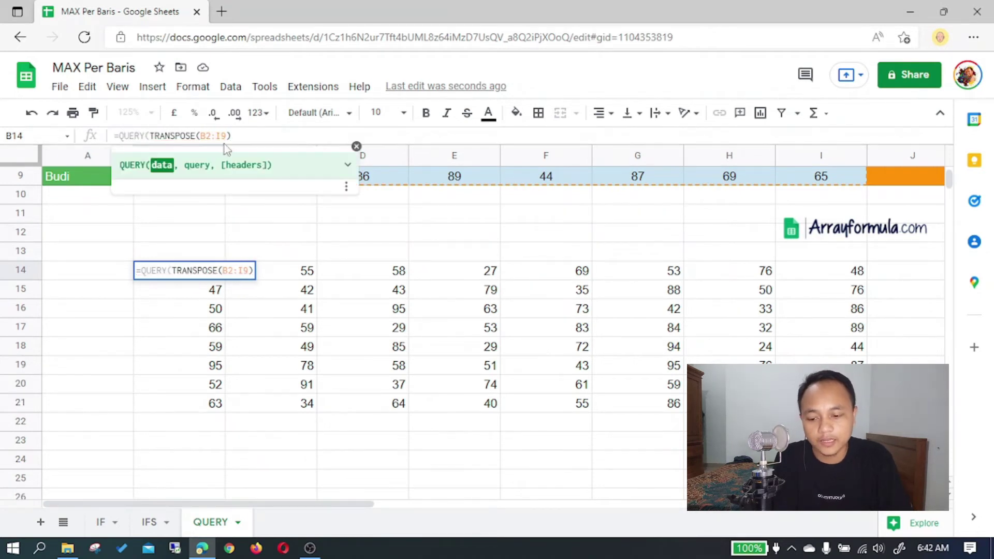
{"action": "left_click", "coordinate": [247, 133]}
{"action": "type", "text": ","}
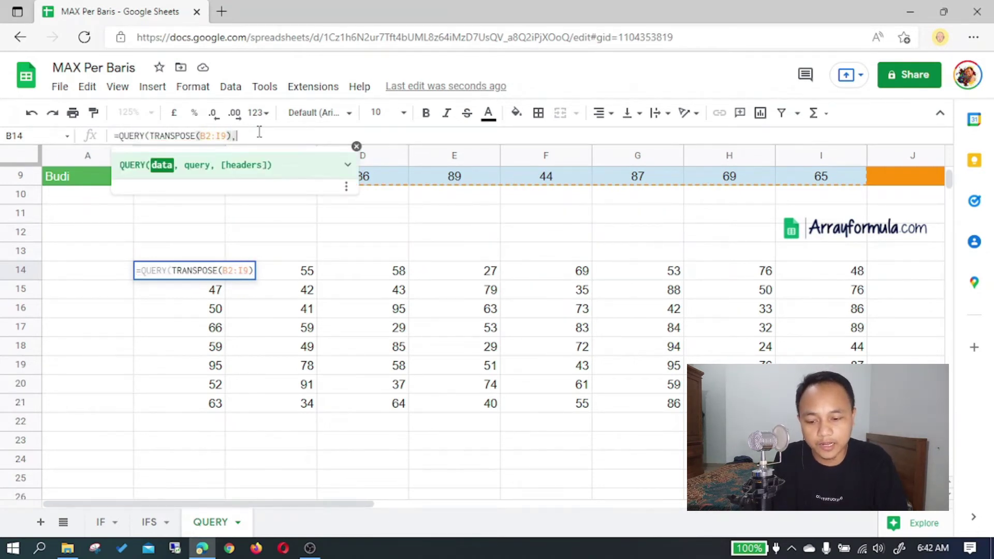
{"action": "type", "text": "\"SELECT "}
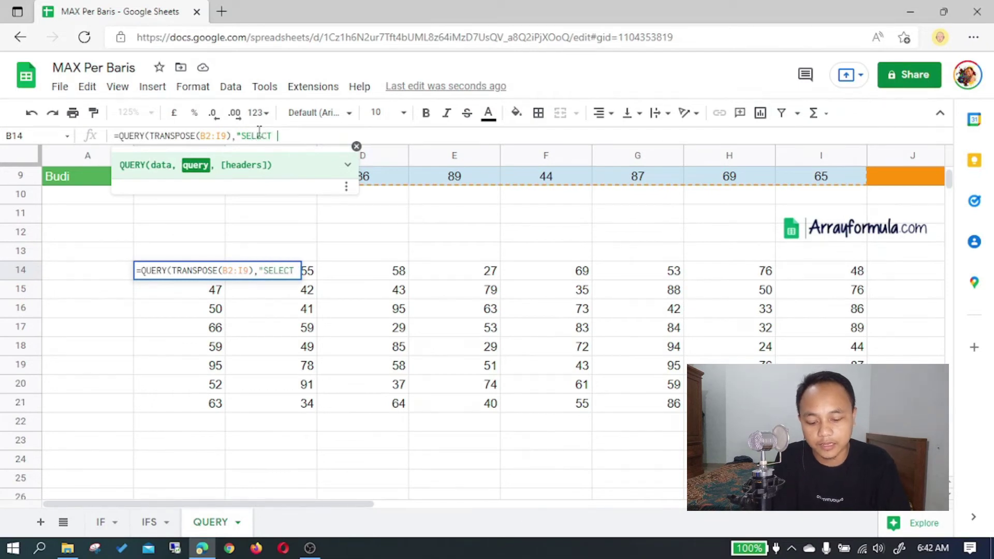
{"action": "type", "text": "MAX(Col1"}
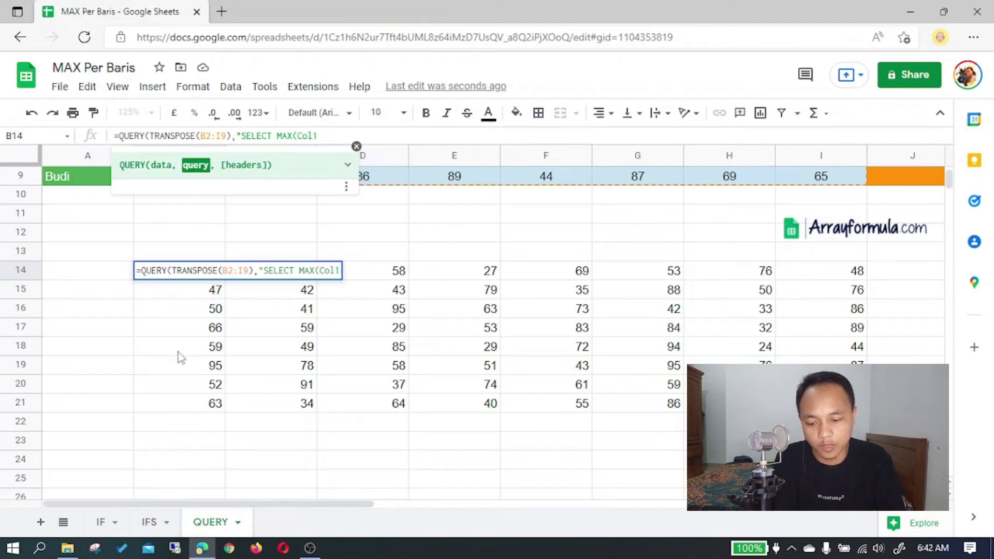
{"action": "type", "text": ")"}
{"action": "type", "text": "MAX("}
{"action": "key", "text": "BackSpace"}
{"action": "key", "text": "BackSpace"}
{"action": "key", "text": "BackSpace"}
{"action": "type", "text": "N"}
{"action": "key", "text": "BackSpace"}
{"action": "type", "text": "MAX(l2),M"}
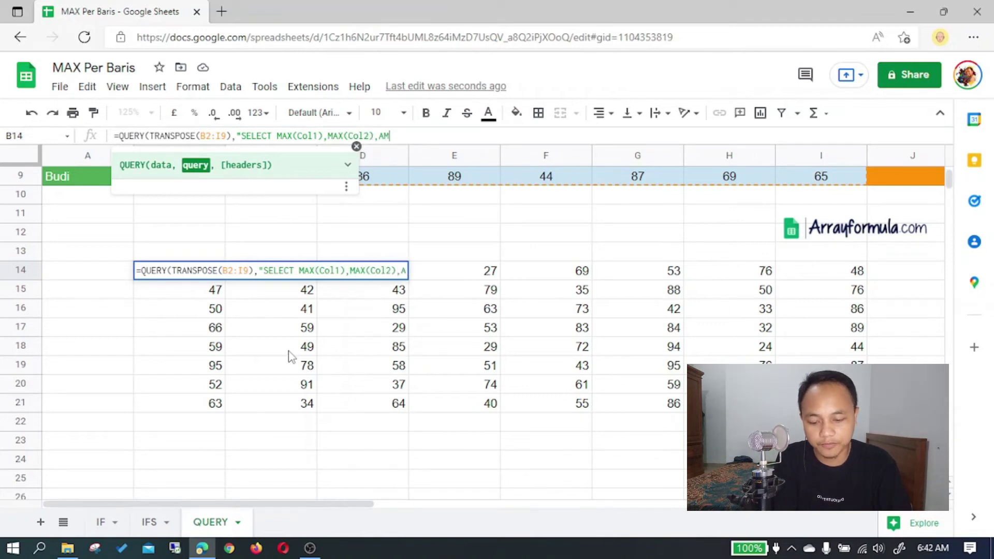
{"action": "type", "text": "AX(Col"}
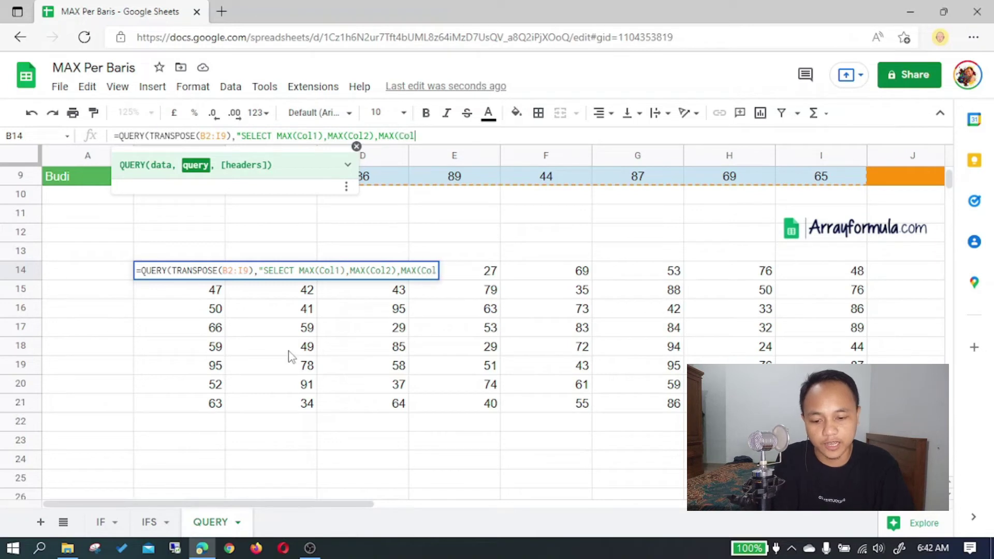
{"action": "type", "text": "3)"}
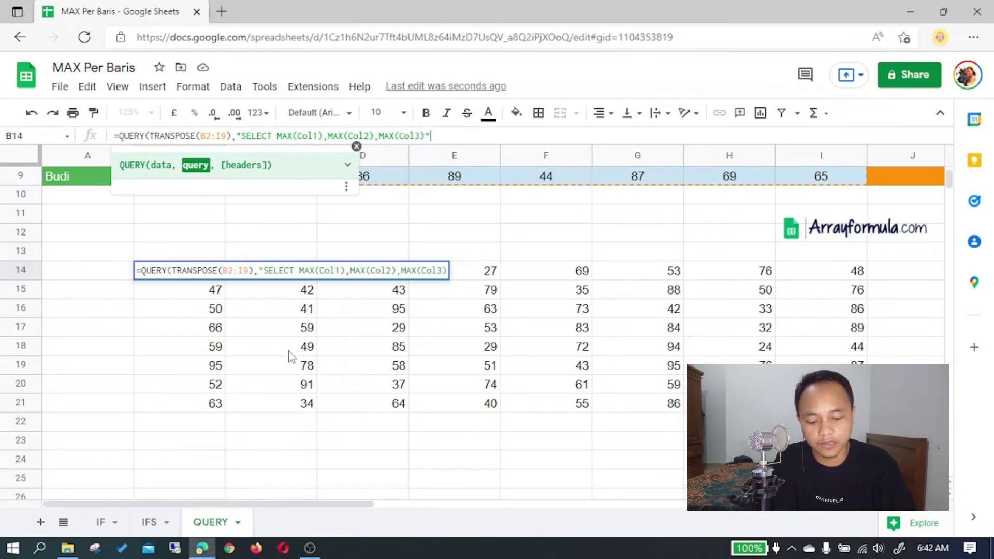
{"action": "type", "text": ")"}
{"action": "key", "text": "Return"}
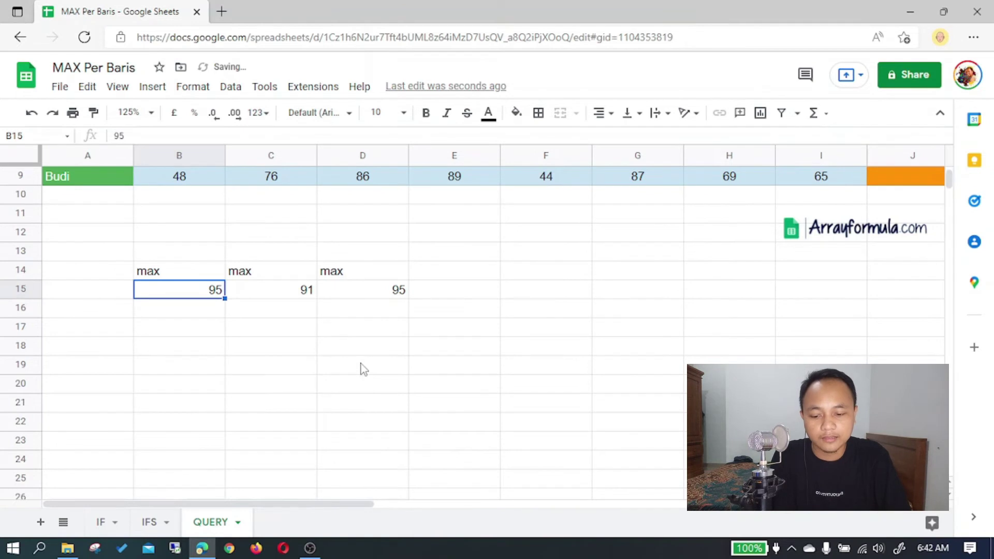
Add MAX(Col4) to B14's QUERY and fix the #VALUE! error so it returns 79
{"action": "scroll", "coordinate": [363, 369], "scroll_direction": "up", "scroll_amount": 1}
{"action": "scroll", "coordinate": [362, 368], "scroll_direction": "up", "scroll_amount": 2}
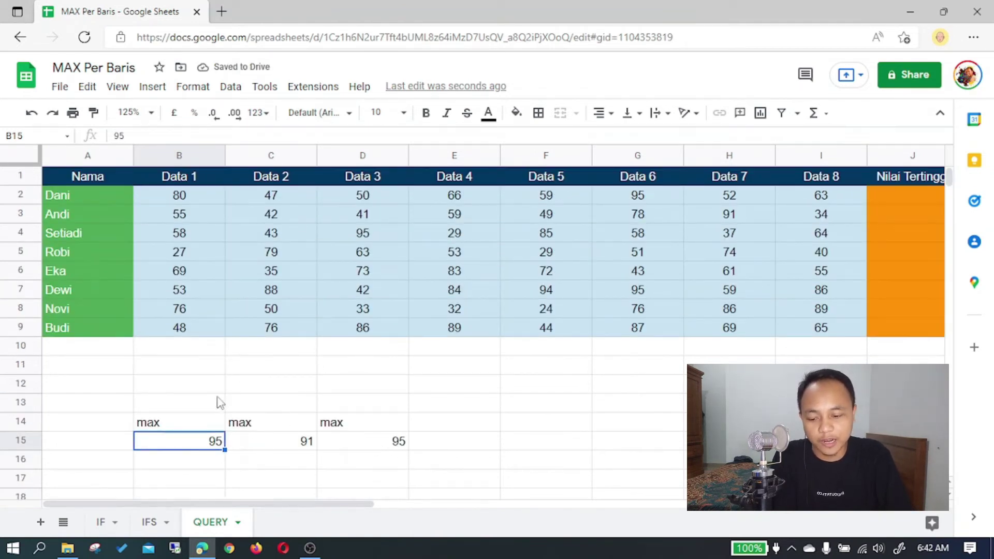
{"action": "left_click", "coordinate": [191, 427]}
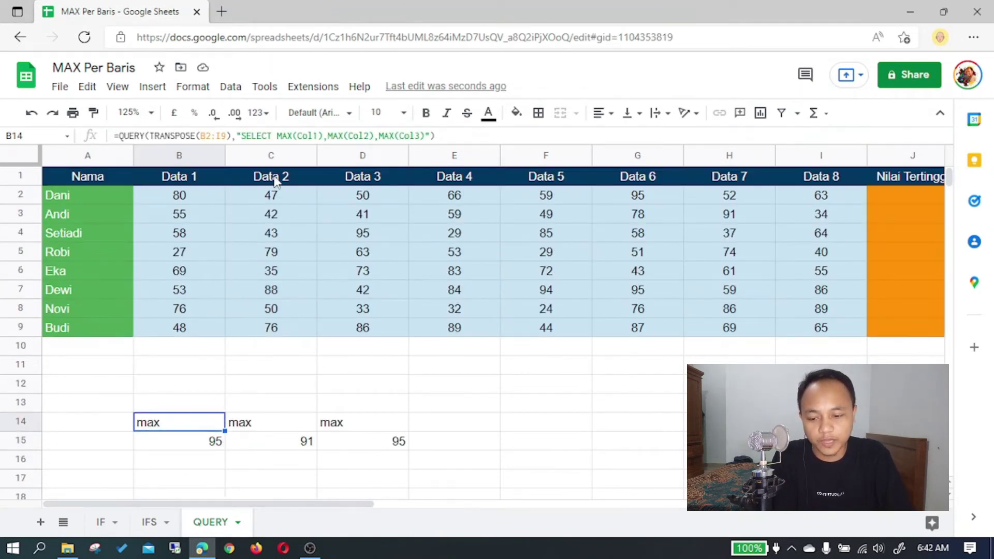
{"action": "left_click", "coordinate": [427, 136]}
{"action": "type", "text": ",MAX(Col4"}
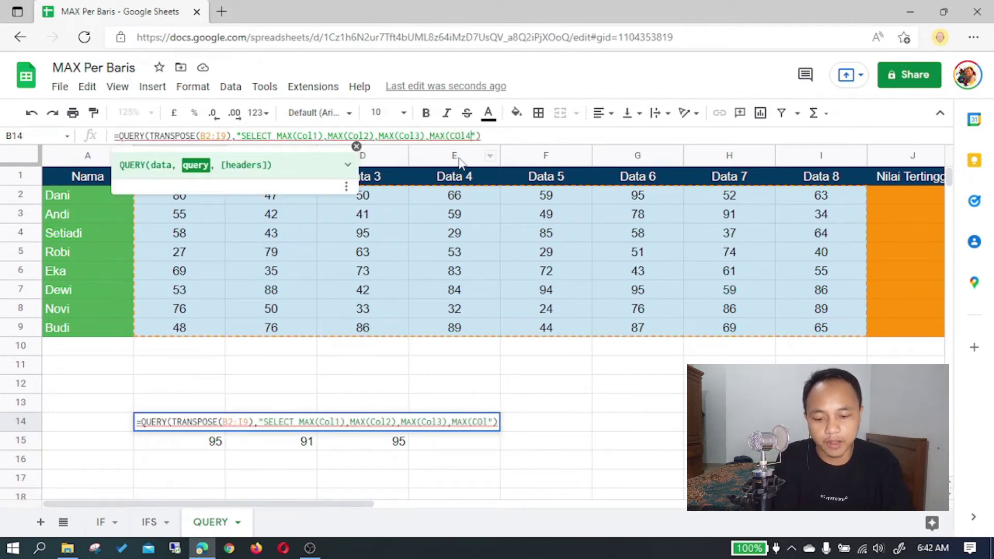
{"action": "type", "text": ")"}
{"action": "key", "text": "Return"}
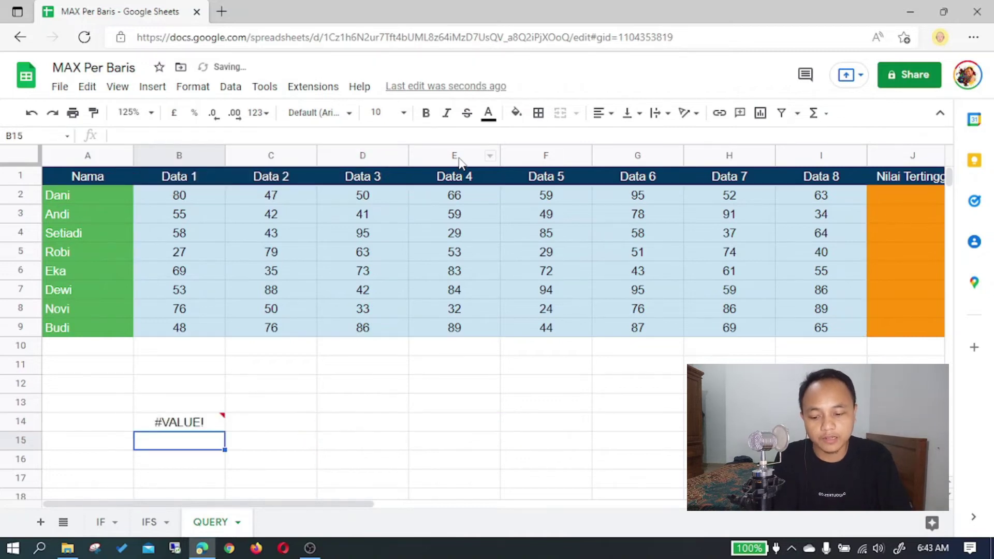
{"action": "left_click", "coordinate": [184, 426]}
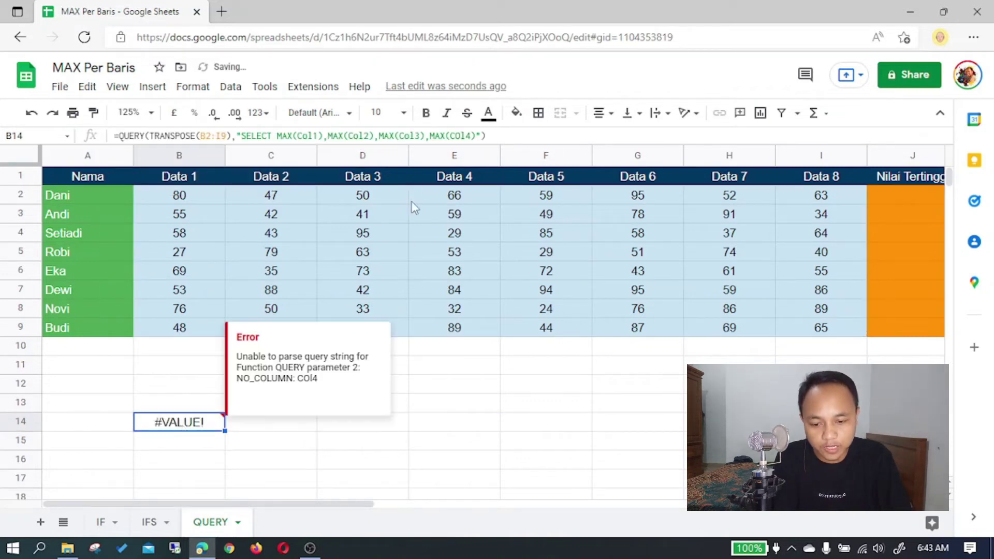
{"action": "left_click", "coordinate": [457, 139]}
{"action": "key", "text": "Return"}
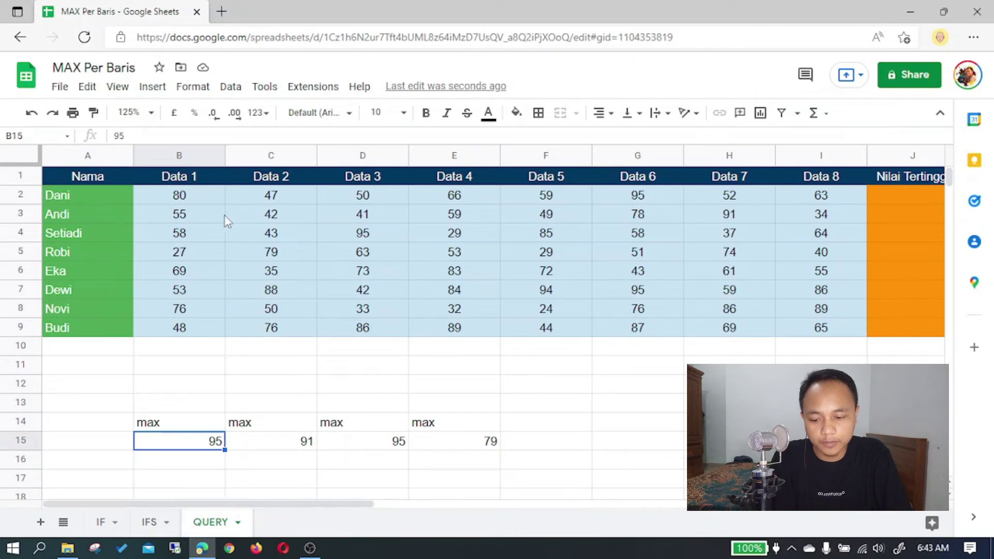
Compare the row 5 scores against the new 79 result in B14
{"action": "left_click_drag", "start_coordinate": [169, 259], "coordinate": [510, 261]}
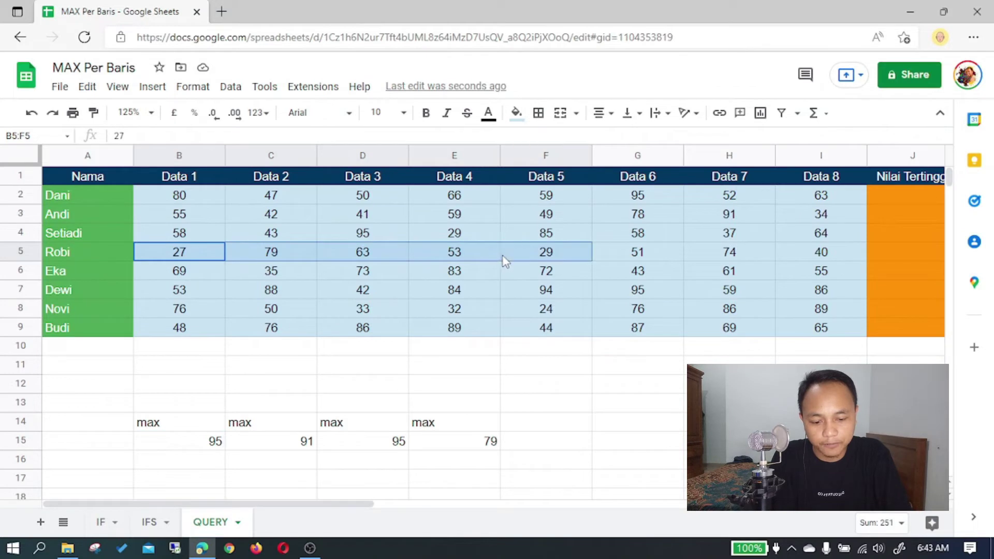
{"action": "left_click", "coordinate": [198, 423]}
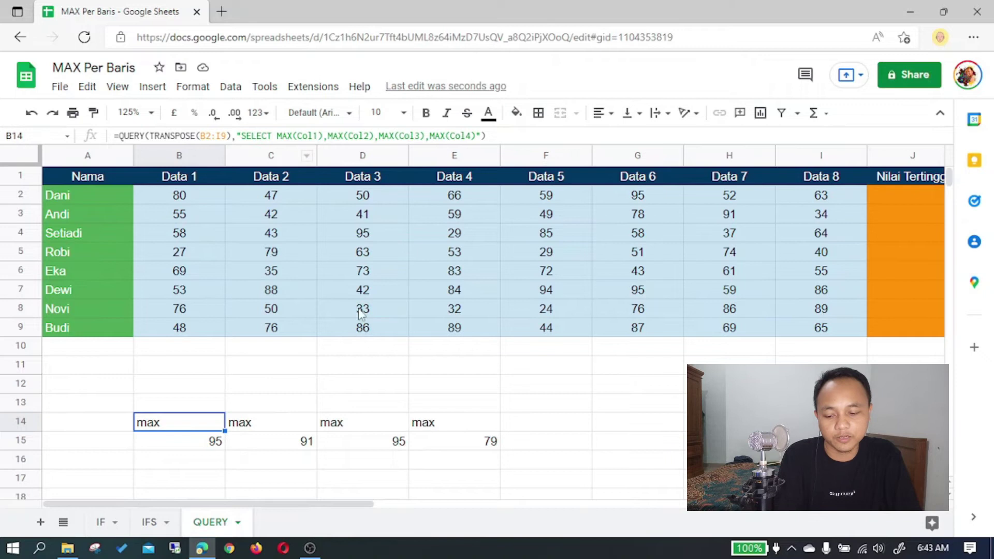
{"action": "scroll", "coordinate": [294, 380], "scroll_direction": "down", "scroll_amount": 1}
Start a =SEQUENCE(8) formula in B12, then cancel it
{"action": "left_click", "coordinate": [203, 350]}
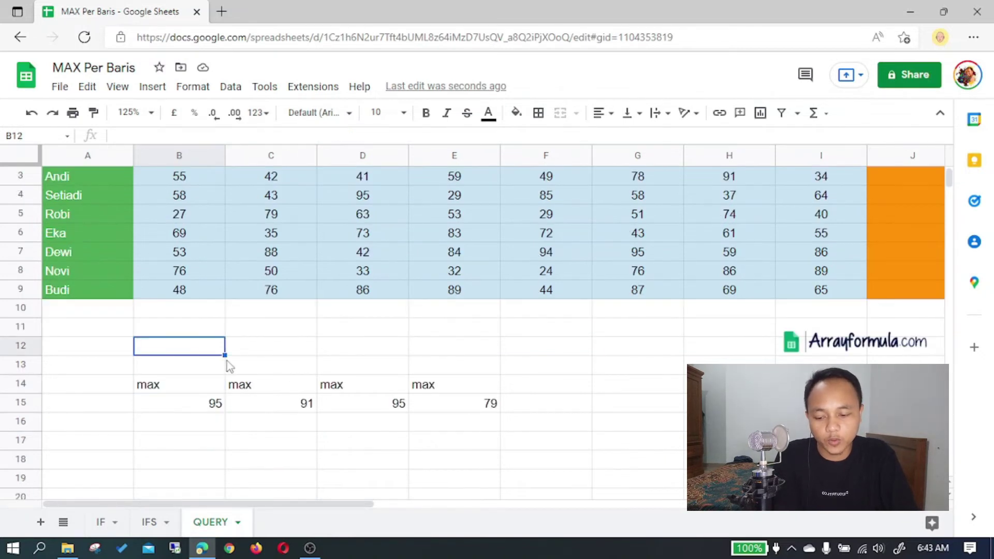
{"action": "type", "text": "=Se"}
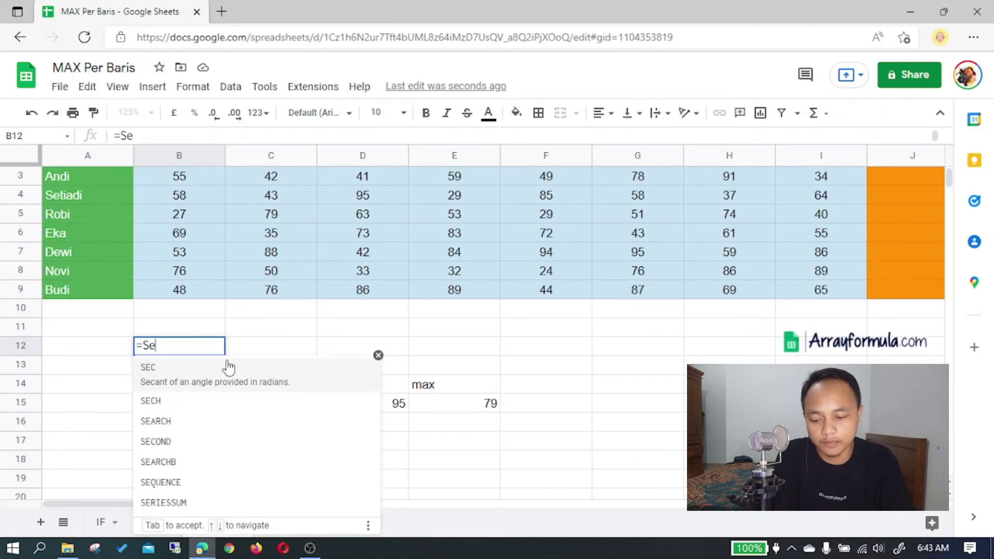
{"action": "type", "text": "q"}
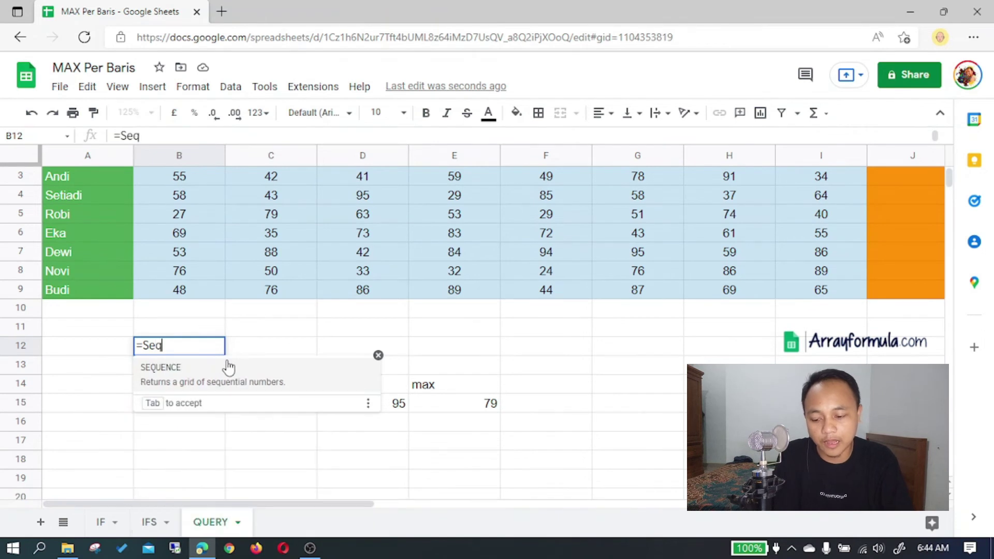
{"action": "left_click", "coordinate": [228, 368]}
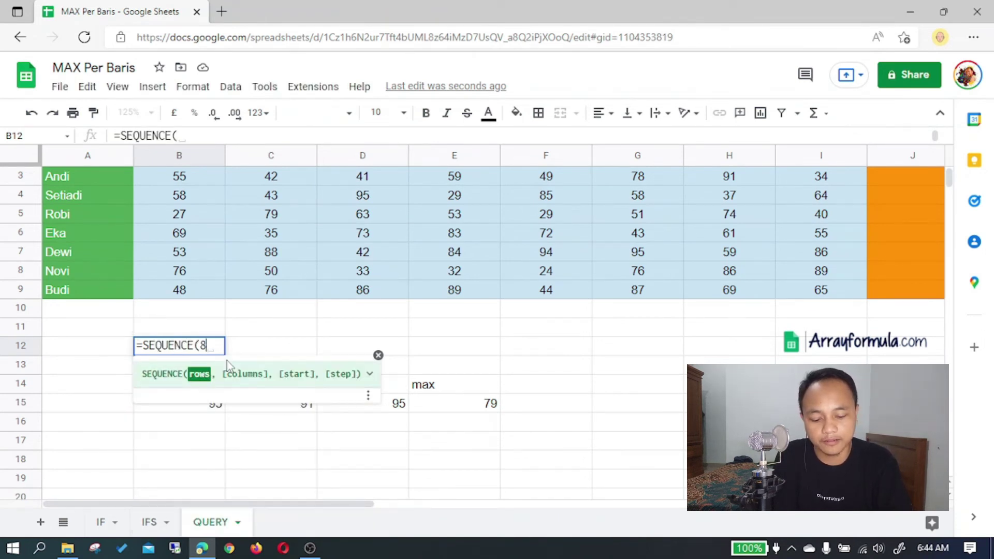
{"action": "type", "text": "8)"}
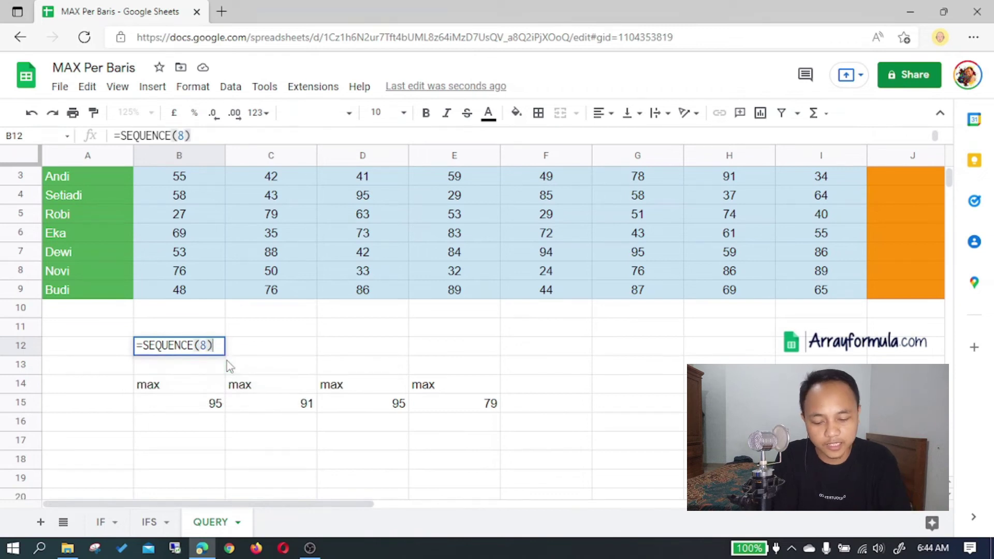
{"action": "key", "text": "Escape"}
Enter =SEQUENCE(10) in cell B19
{"action": "scroll", "coordinate": [191, 383], "scroll_direction": "down", "scroll_amount": 1}
{"action": "left_click", "coordinate": [195, 437]}
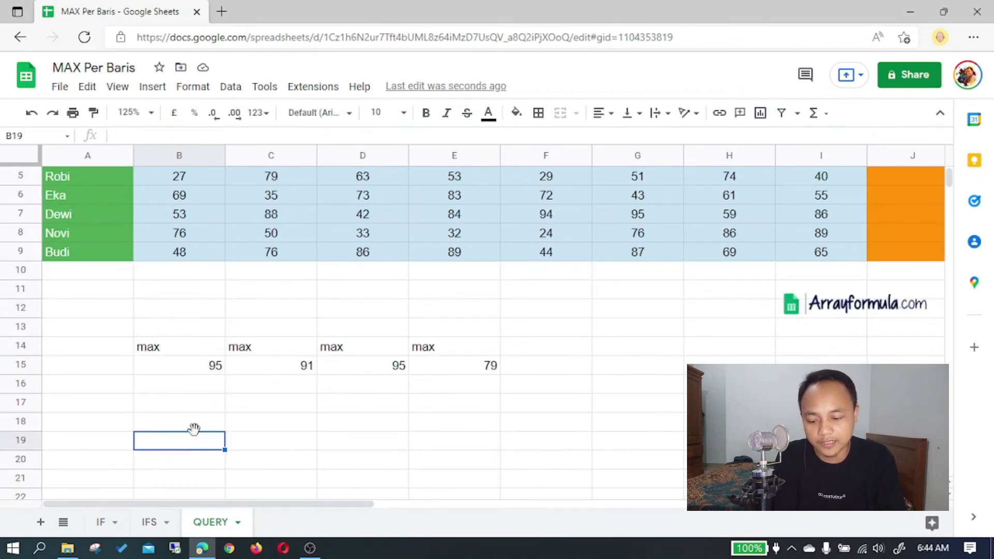
{"action": "type", "text": "=se"}
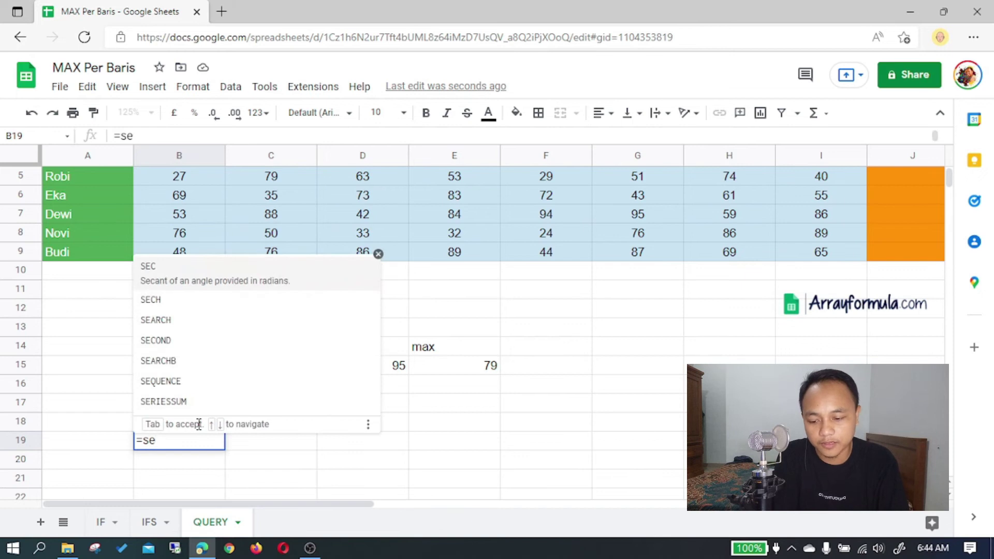
{"action": "type", "text": "q"}
{"action": "key", "text": "Tab"}
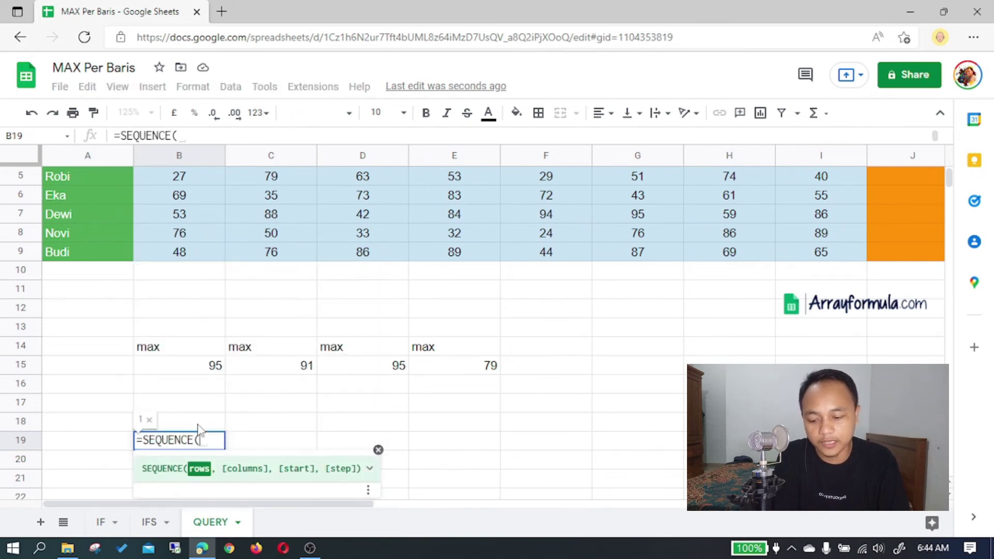
{"action": "type", "text": "10"}
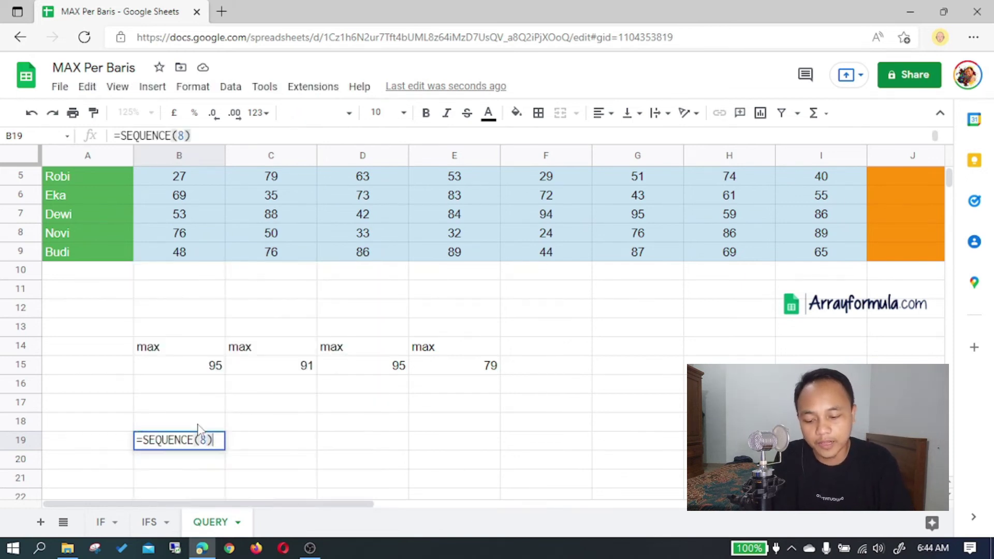
{"action": "key", "text": "Return"}
Change B19's sequence count to 5 so it lists 1 through 5
{"action": "scroll", "coordinate": [199, 429], "scroll_direction": "down", "scroll_amount": 1}
{"action": "scroll", "coordinate": [199, 430], "scroll_direction": "down", "scroll_amount": 1}
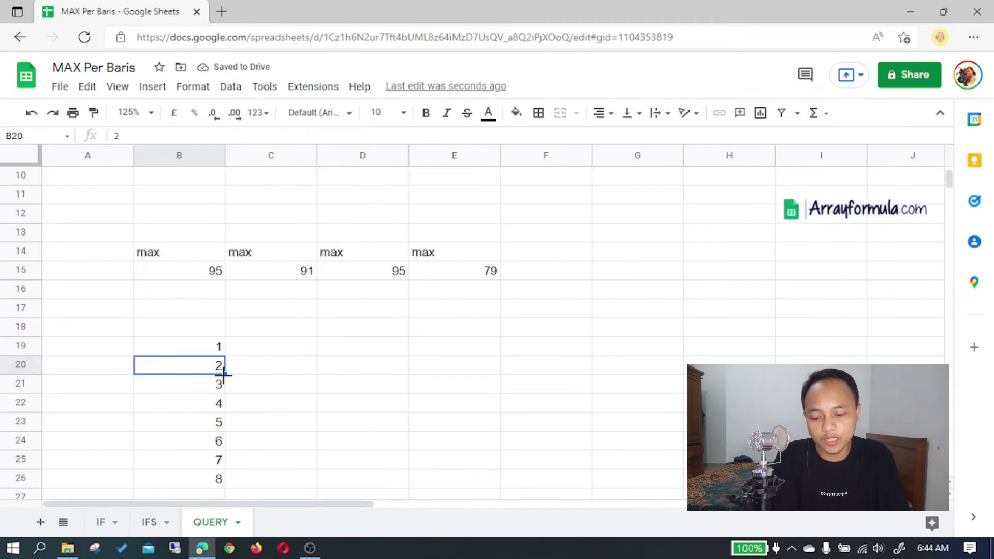
{"action": "left_click", "coordinate": [217, 347]}
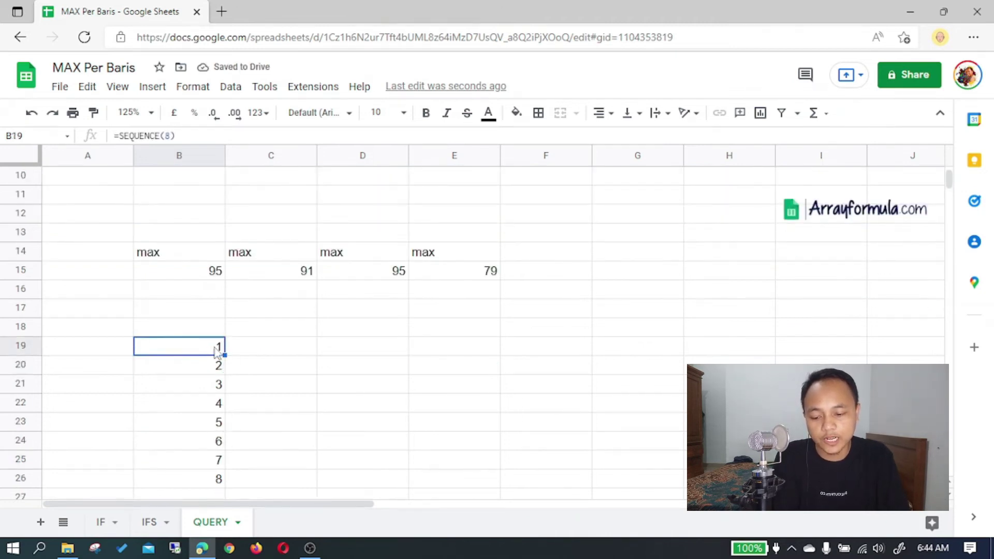
{"action": "double_click", "coordinate": [169, 135]}
{"action": "type", "text": "5"}
{"action": "key", "text": "Return"}
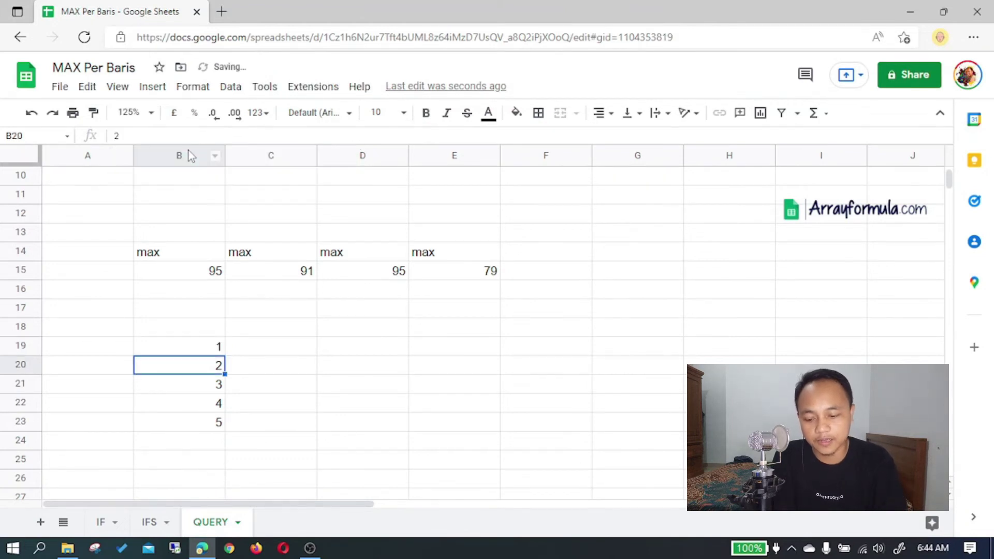
{"action": "left_click", "coordinate": [214, 352]}
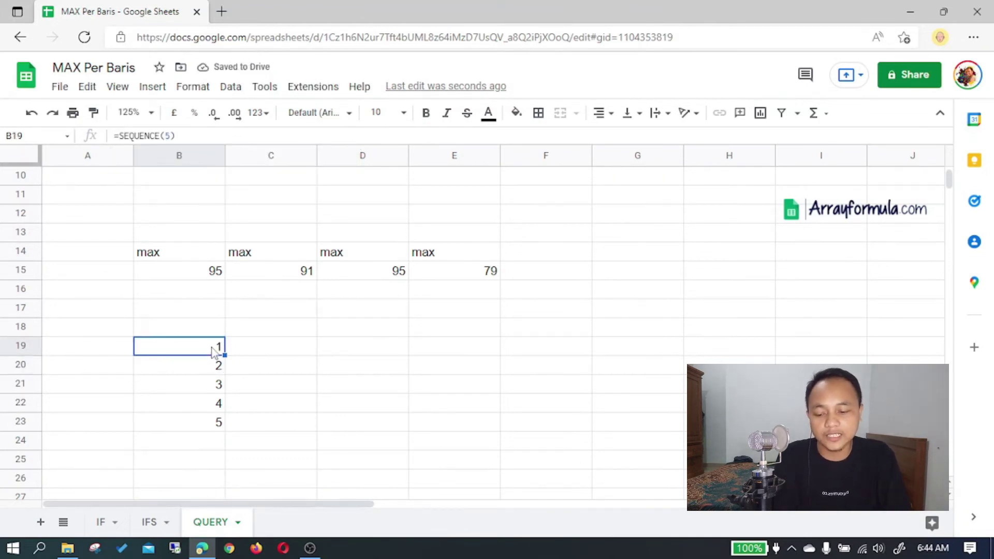
Make B19 read =ARRAYFORMULA("MAX(Col" & SEQUENCE(5) & ")") so labels MAX(Col1)–MAX(Col5) spill down
{"action": "left_click", "coordinate": [119, 135]}
{"action": "type", "text": "\"MAX\""}
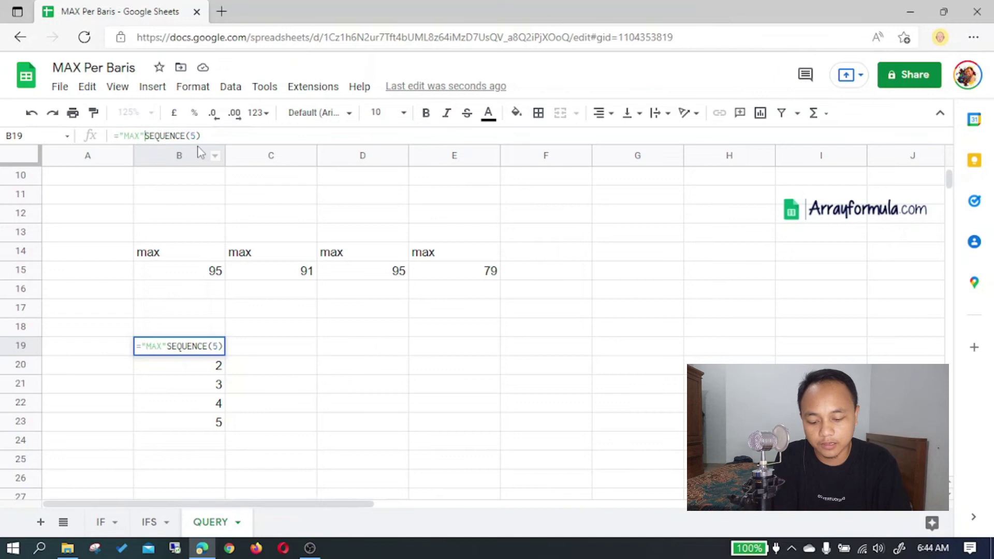
{"action": "type", "text": " & "}
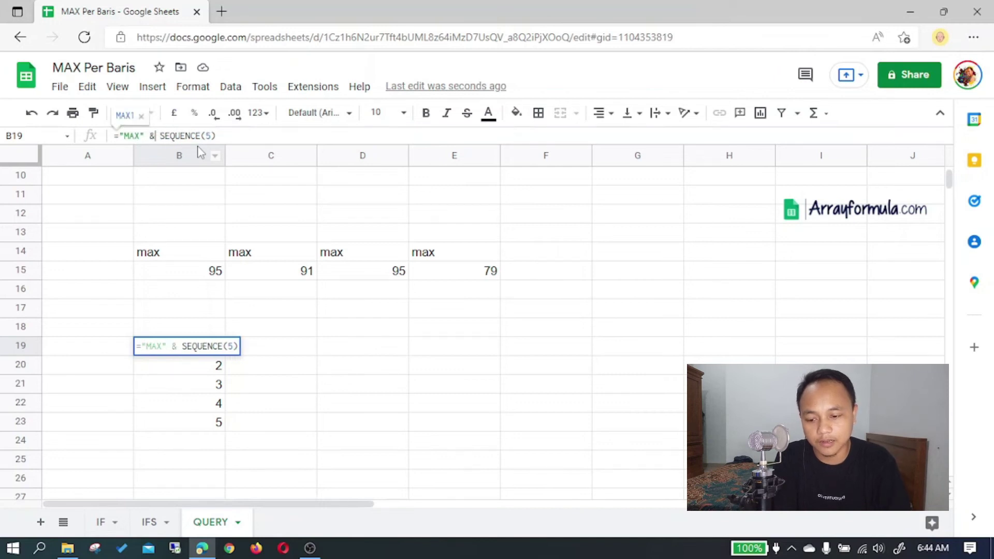
{"action": "type", "text": "(Col"}
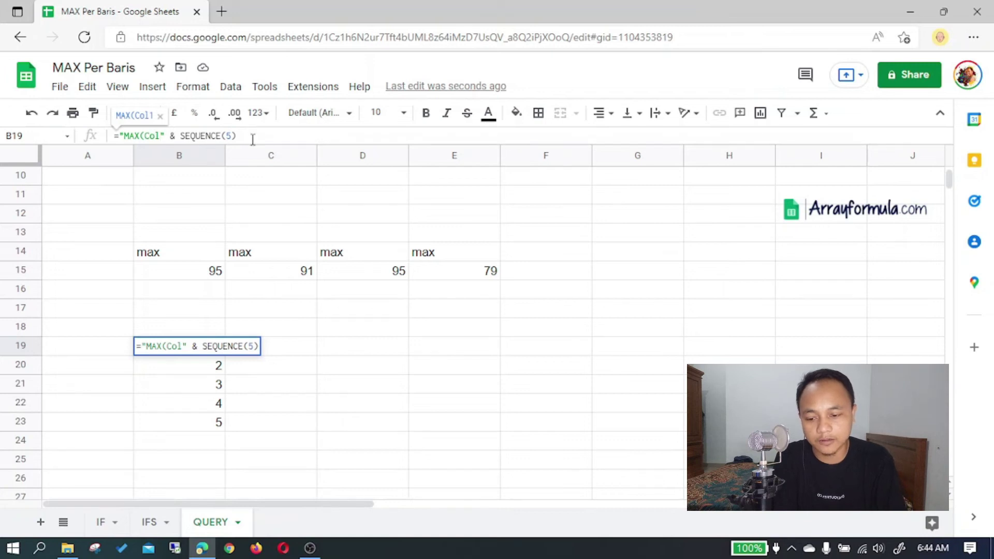
{"action": "type", "text": " & "}
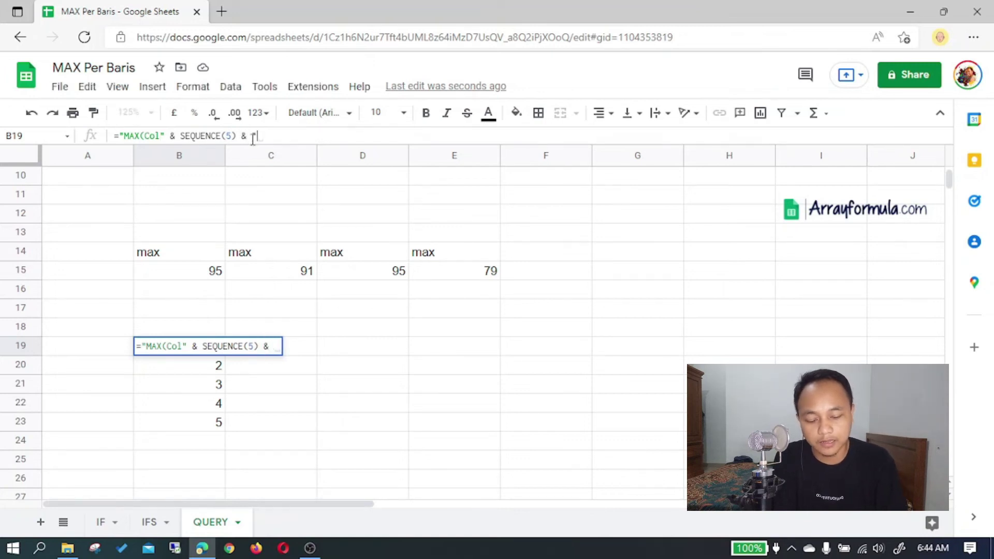
{"action": "type", "text": "\")\""}
{"action": "key", "text": "Return"}
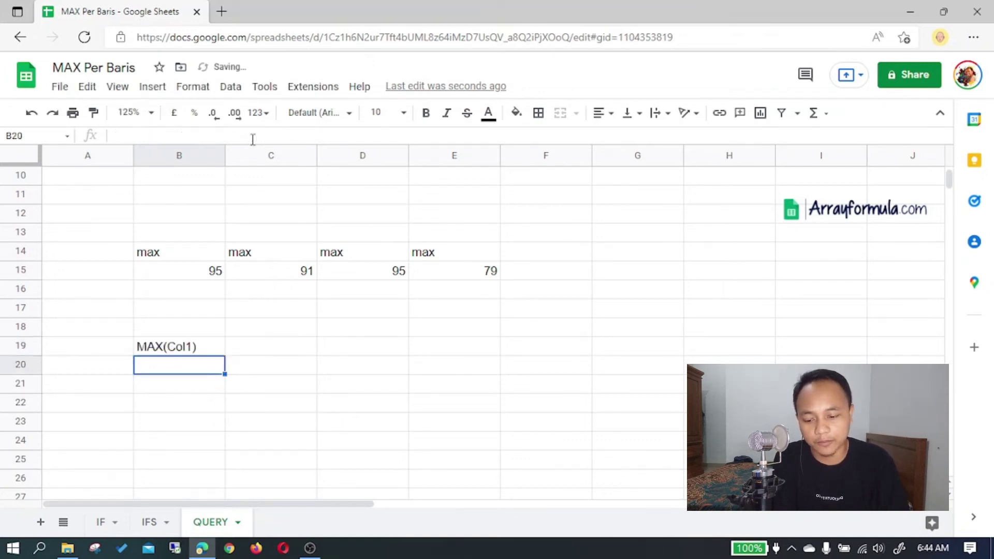
{"action": "key", "text": "Up"}
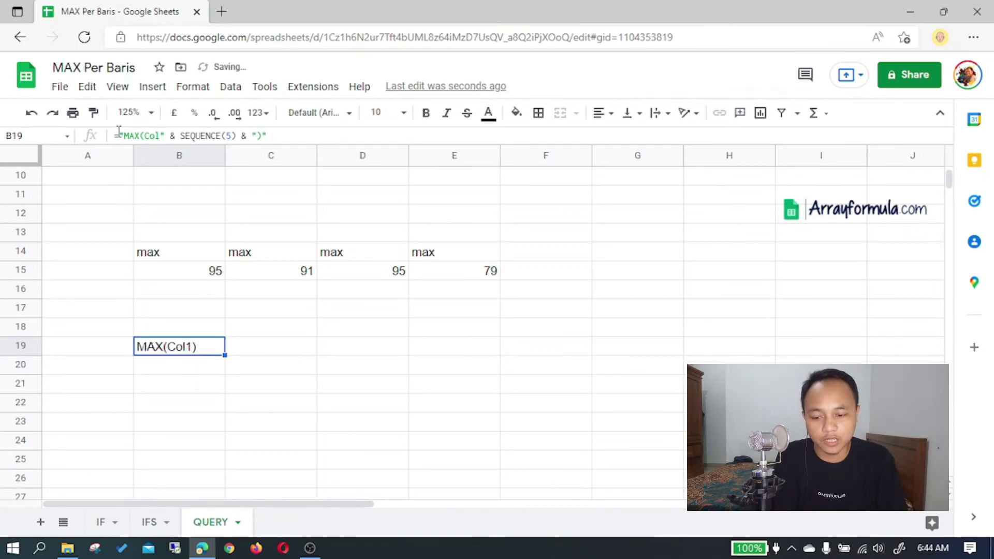
{"action": "left_click", "coordinate": [118, 132]}
{"action": "type", "text": "ARRAYFORMULA("}
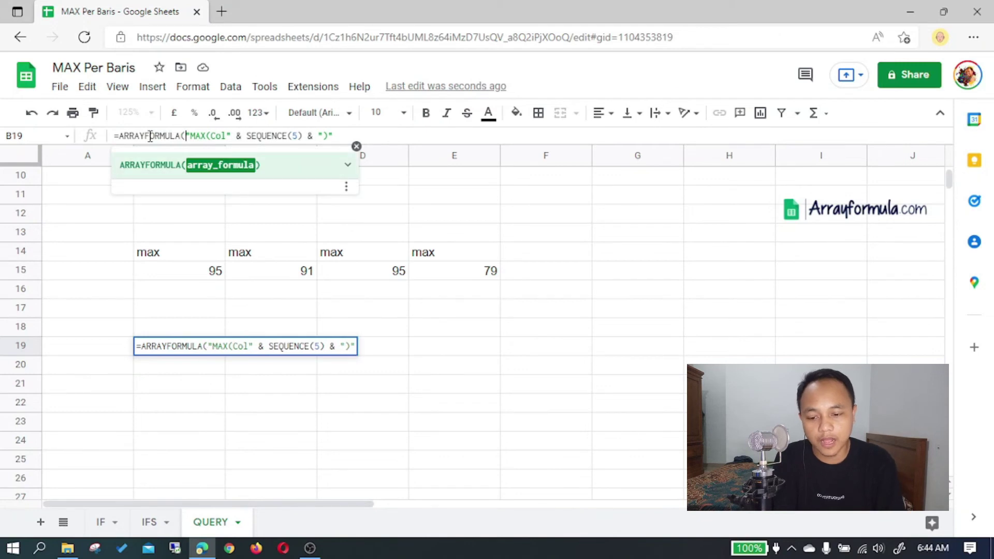
{"action": "type", "text": ")"}
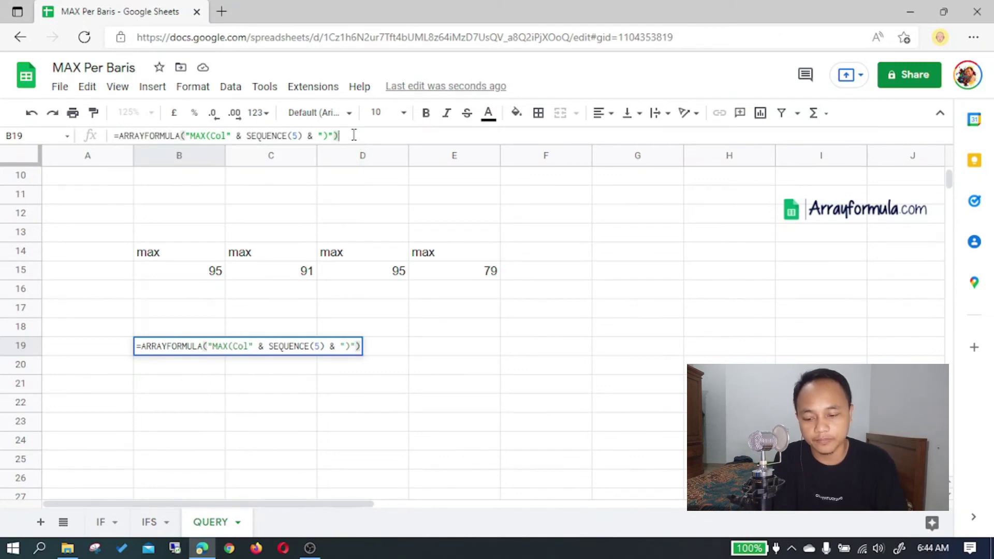
{"action": "key", "text": "Return"}
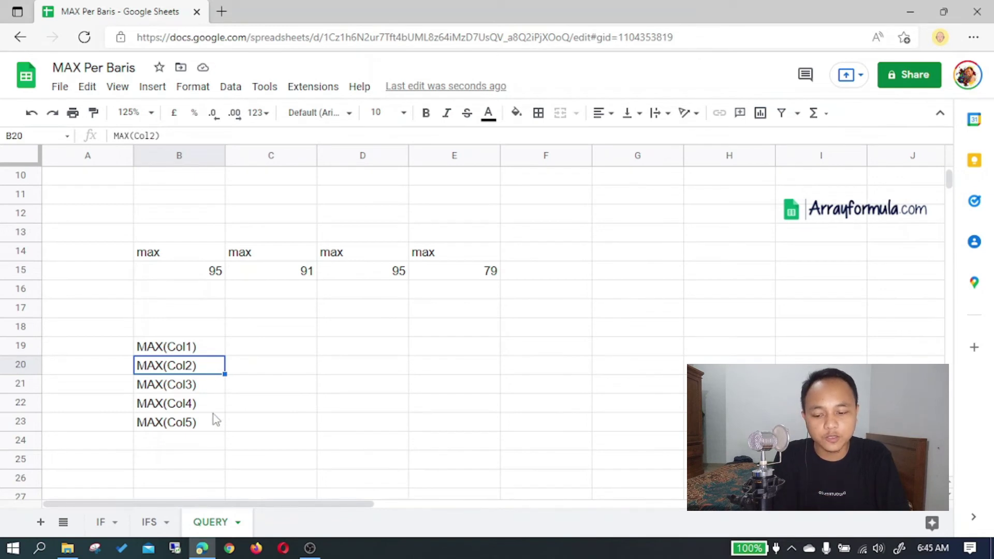
Compare the QUERY formula in B14 with the label formula in B19
{"action": "left_click", "coordinate": [212, 253]}
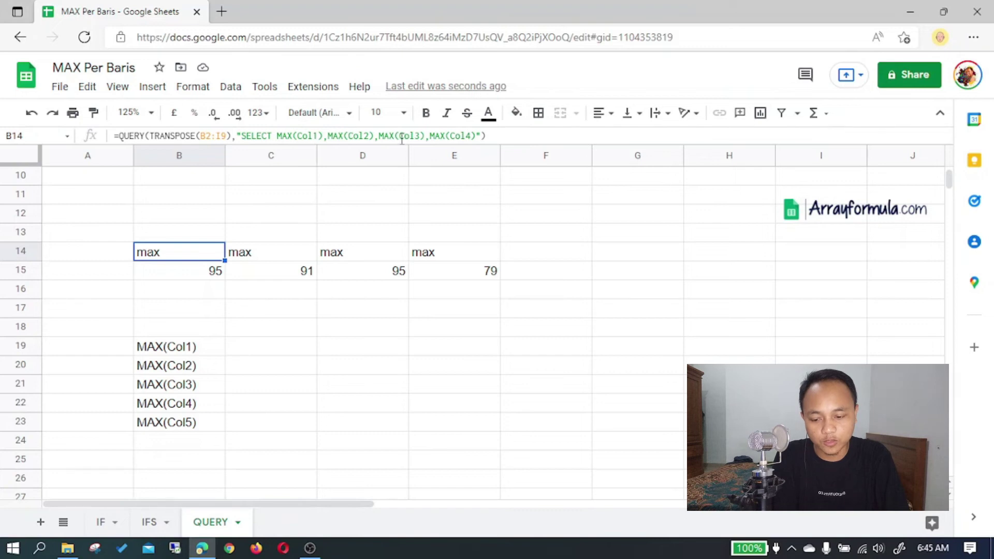
{"action": "left_click", "coordinate": [201, 352]}
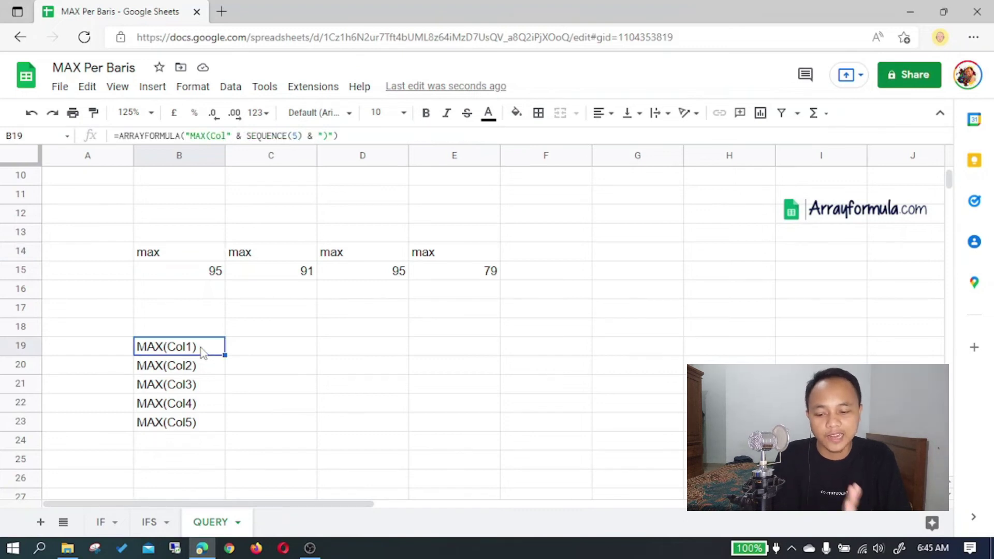
{"action": "left_click", "coordinate": [222, 244]}
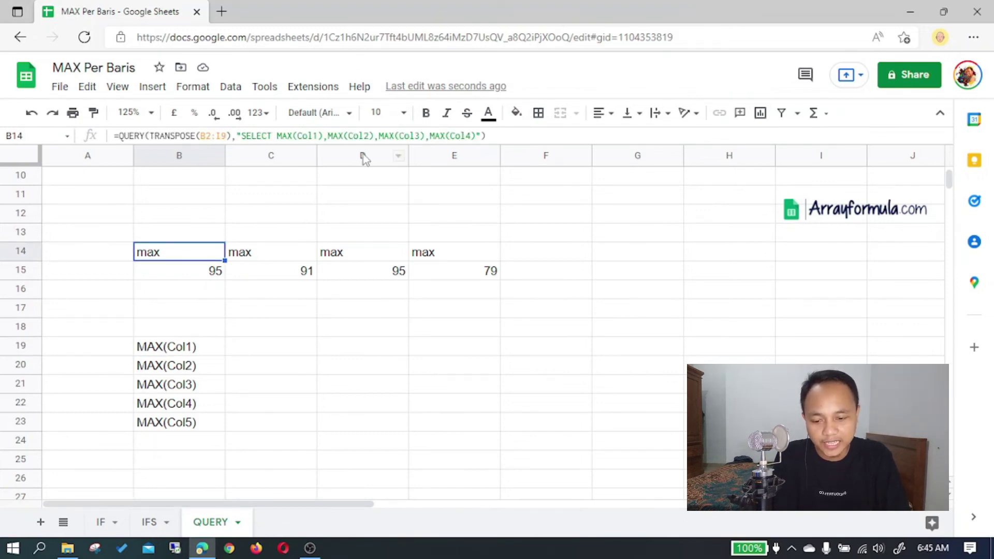
{"action": "left_click", "coordinate": [194, 347]}
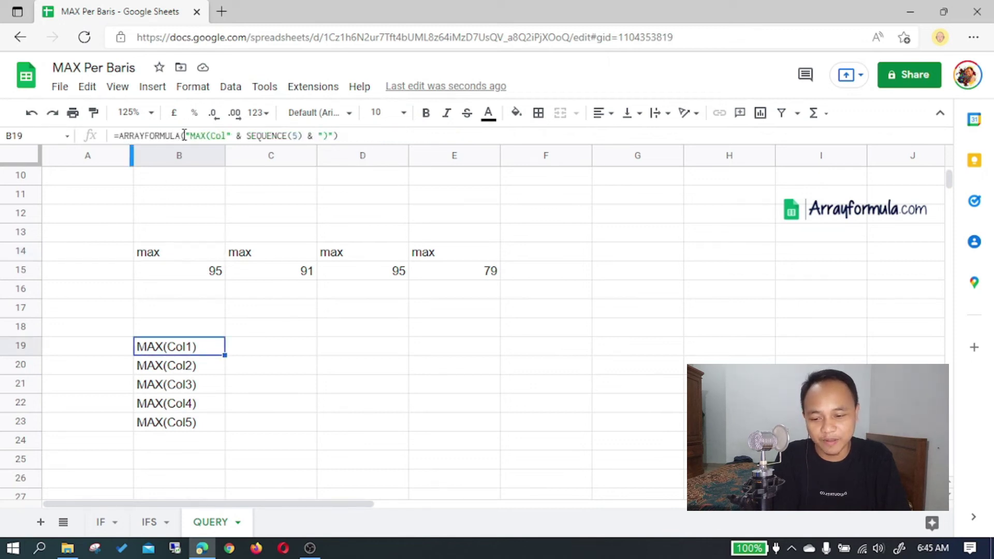
Wrap B19's labels in TEXTJOIN(",",1,…) to return one comma-joined MAX list
{"action": "left_click", "coordinate": [184, 136]}
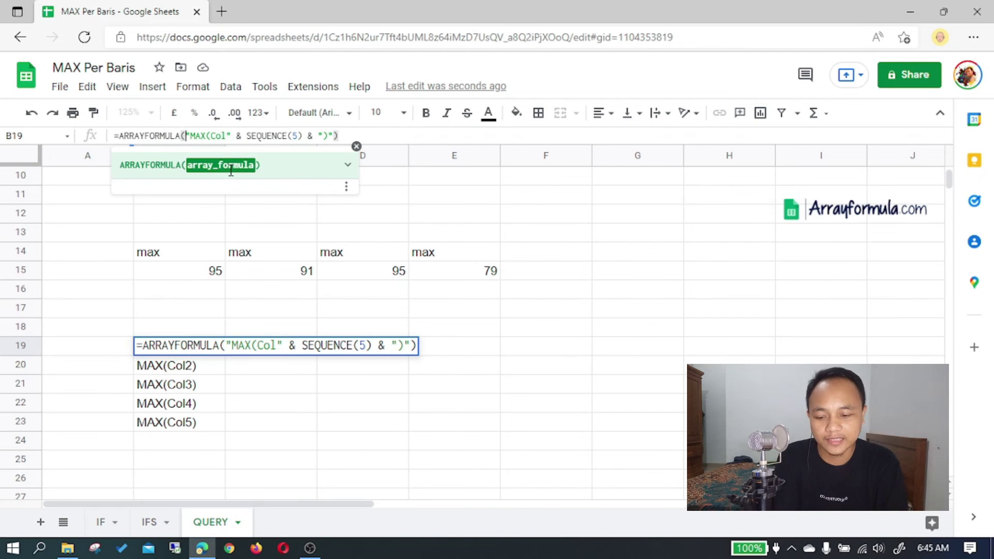
{"action": "type", "text": "TEXT"}
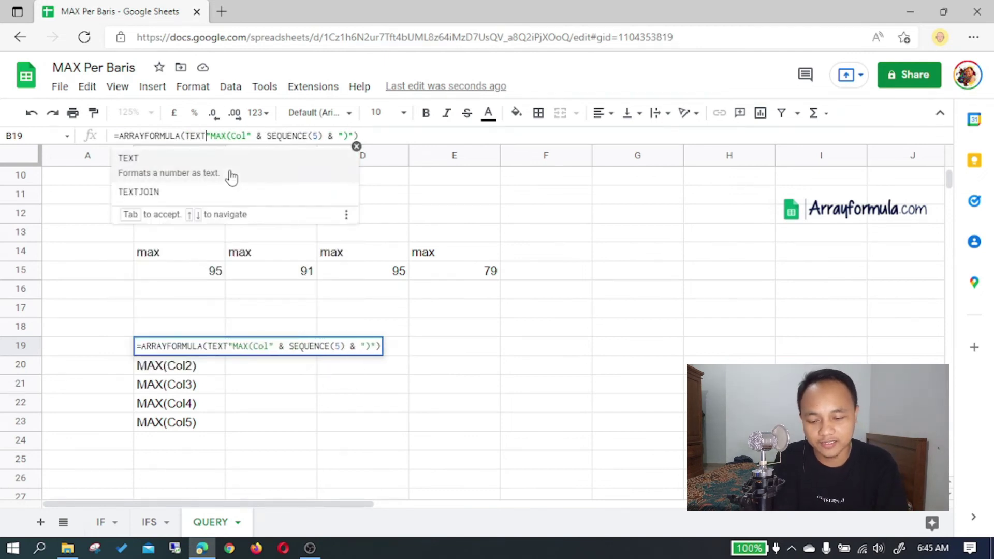
{"action": "type", "text": "JOIN"}
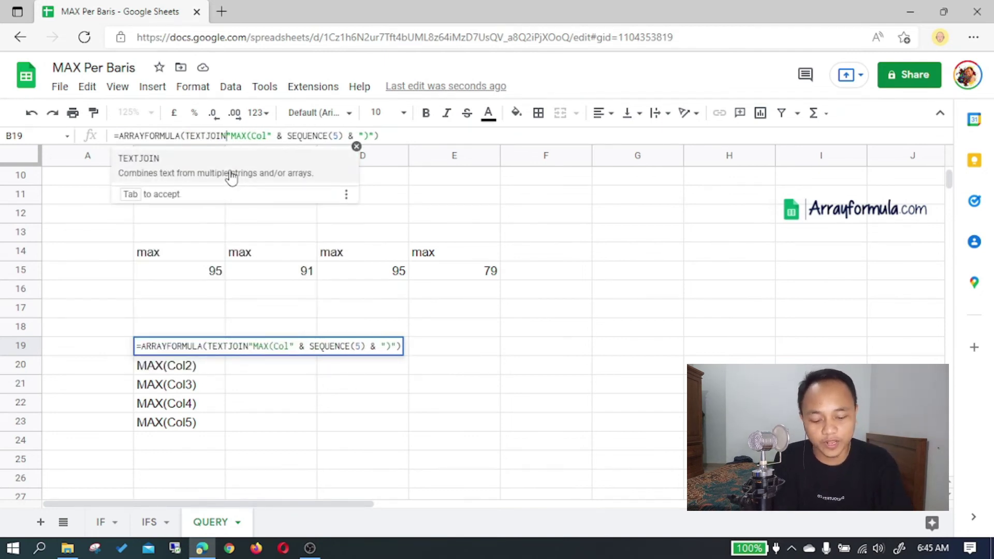
{"action": "type", "text": "(\",\","}
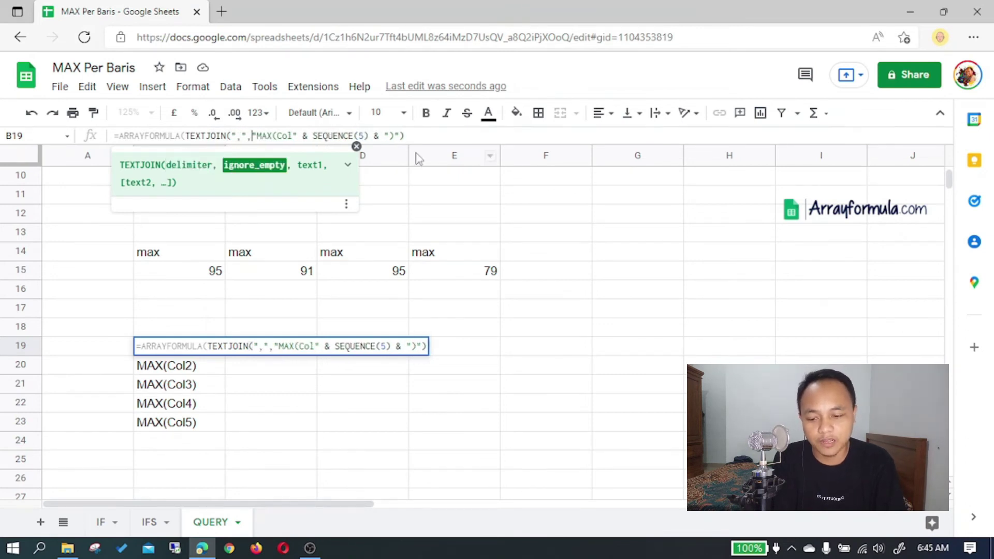
{"action": "type", "text": "1,"}
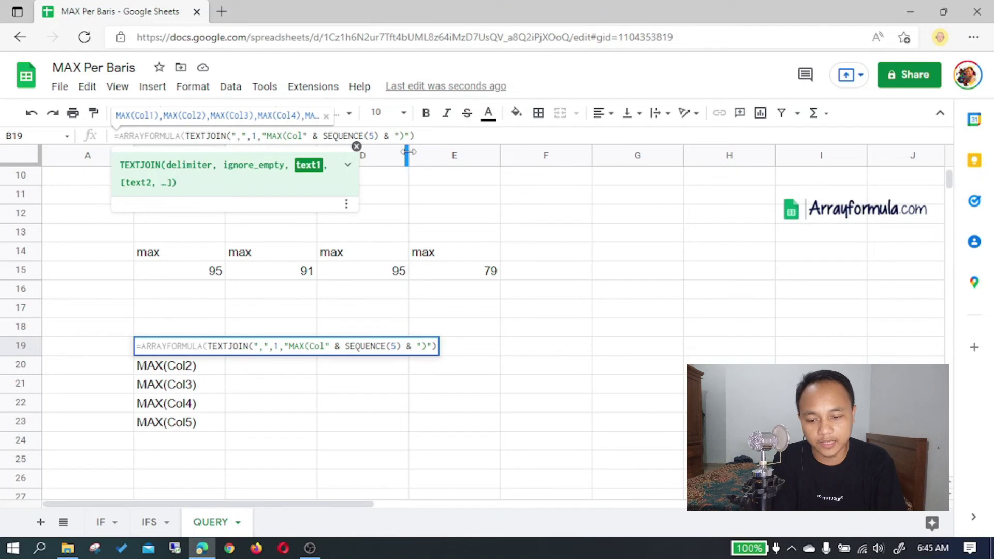
{"action": "left_click", "coordinate": [441, 134]}
{"action": "type", "text": ")"}
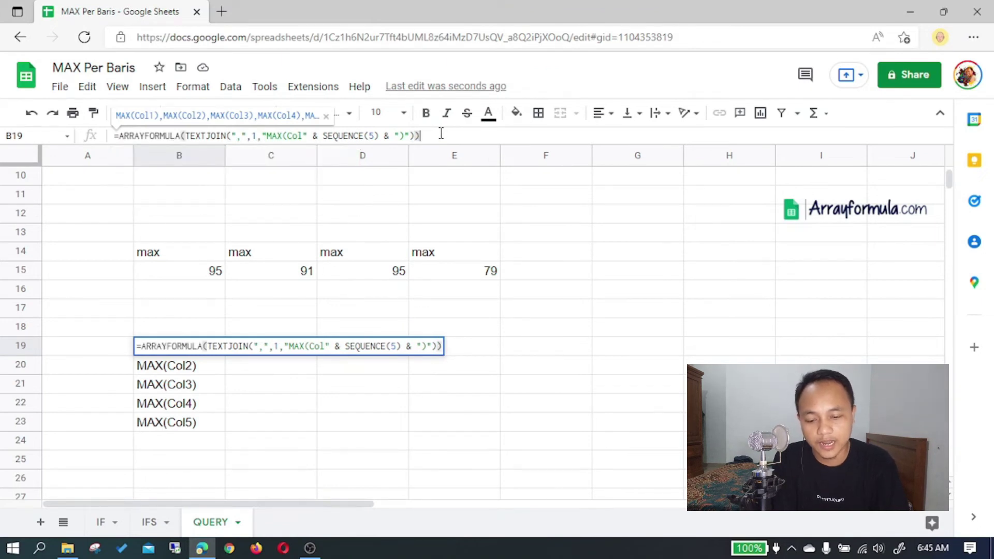
{"action": "key", "text": "Return"}
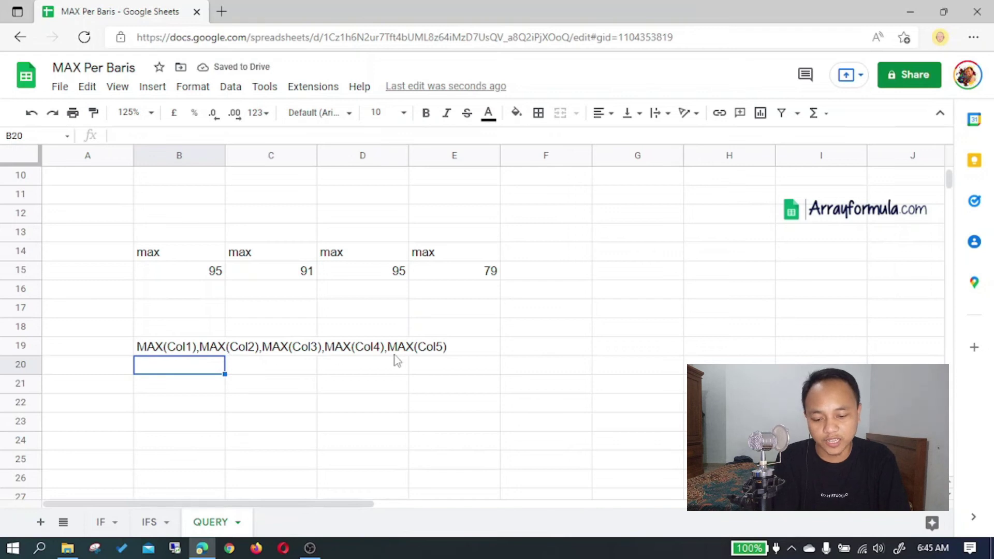
Change B19's SEQUENCE count from 5 to 6
{"action": "left_click", "coordinate": [205, 353]}
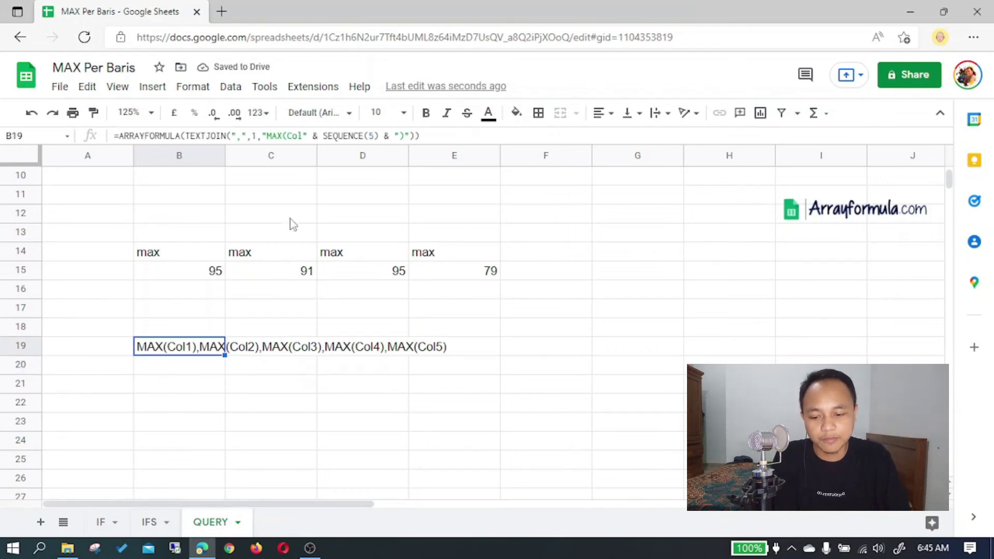
{"action": "double_click", "coordinate": [370, 135]}
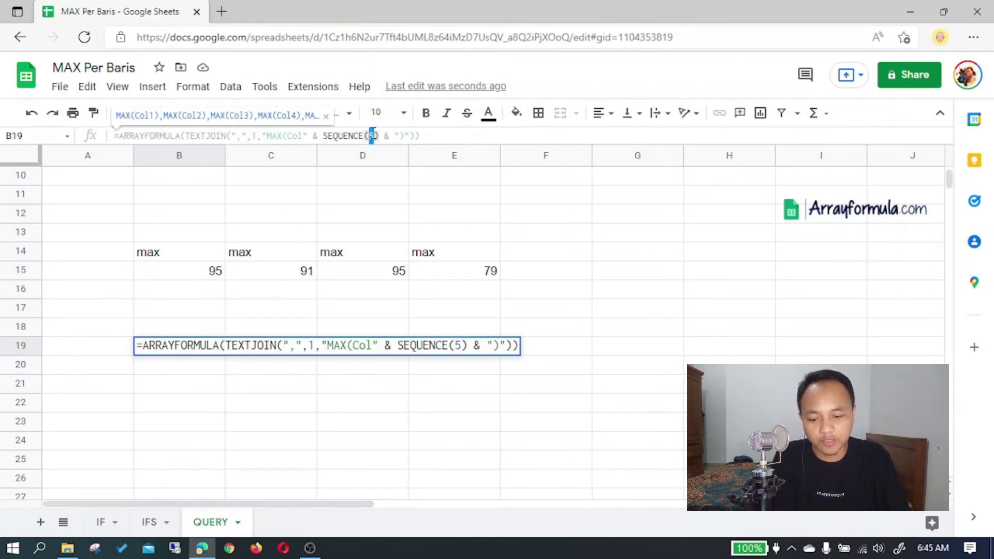
{"action": "type", "text": "6"}
{"action": "key", "text": "Return"}
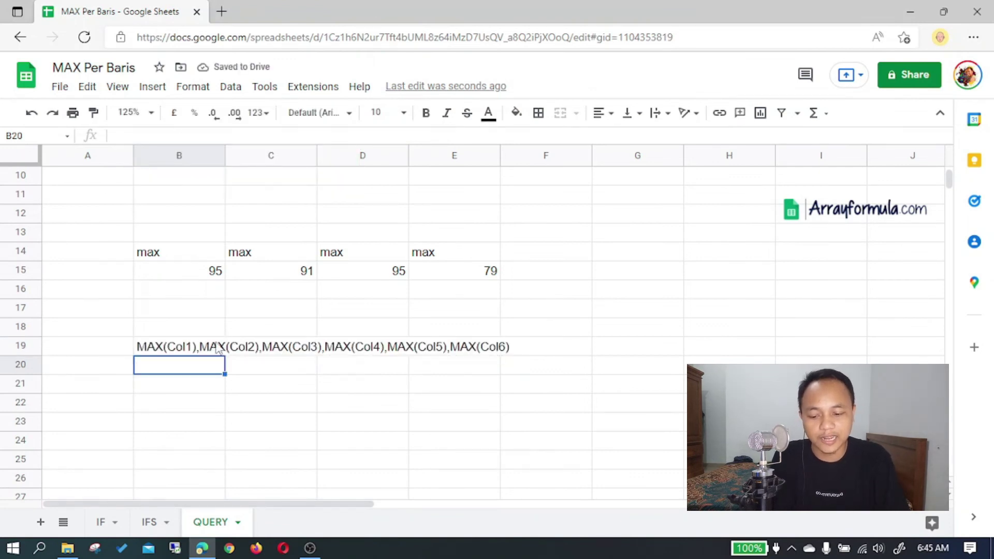
Replace the hard-coded 6 with COUNT(B2:B9) in B19's SEQUENCE
{"action": "left_click", "coordinate": [198, 348]}
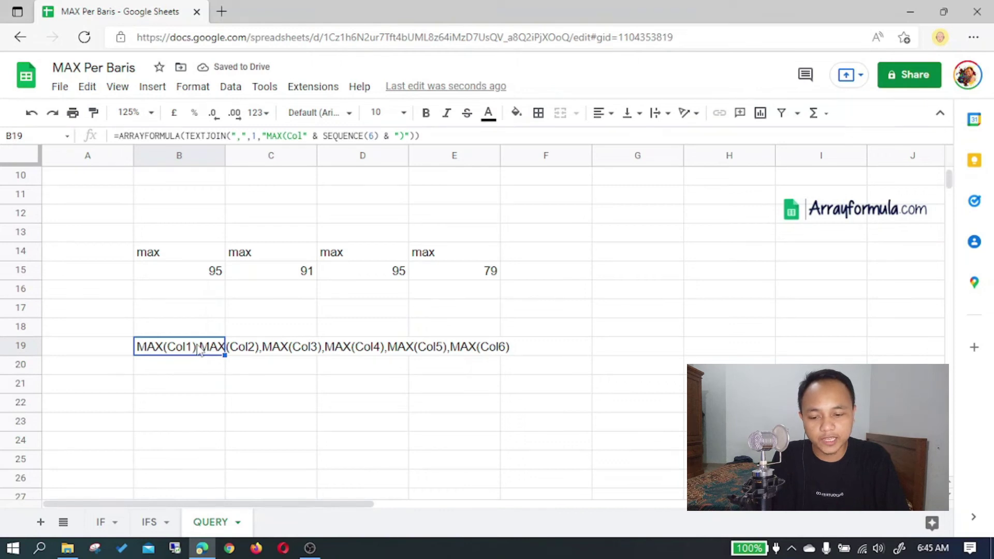
{"action": "double_click", "coordinate": [371, 135]}
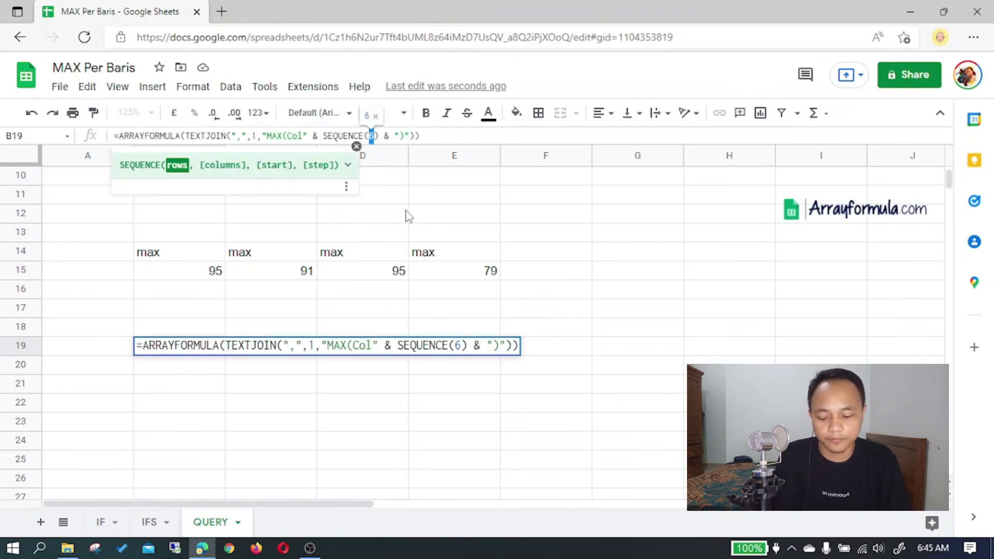
{"action": "key", "text": "Right"}
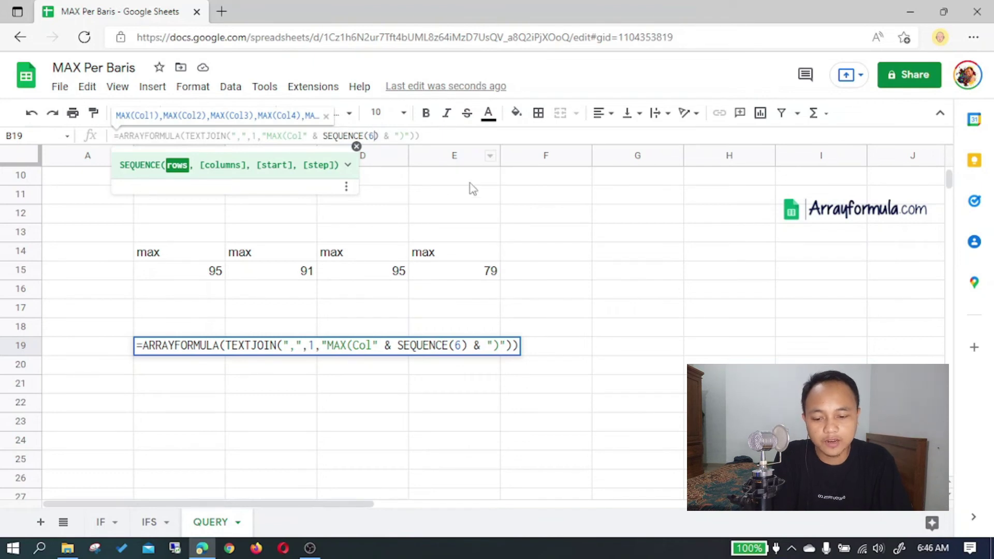
{"action": "key", "text": "BackSpace"}
{"action": "type", "text": "COUNT"}
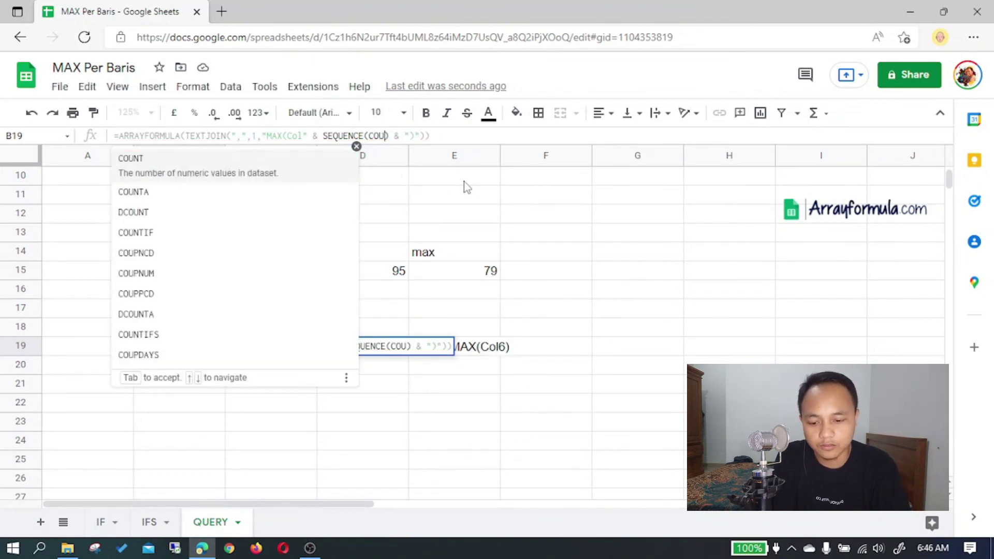
{"action": "type", "text": "("}
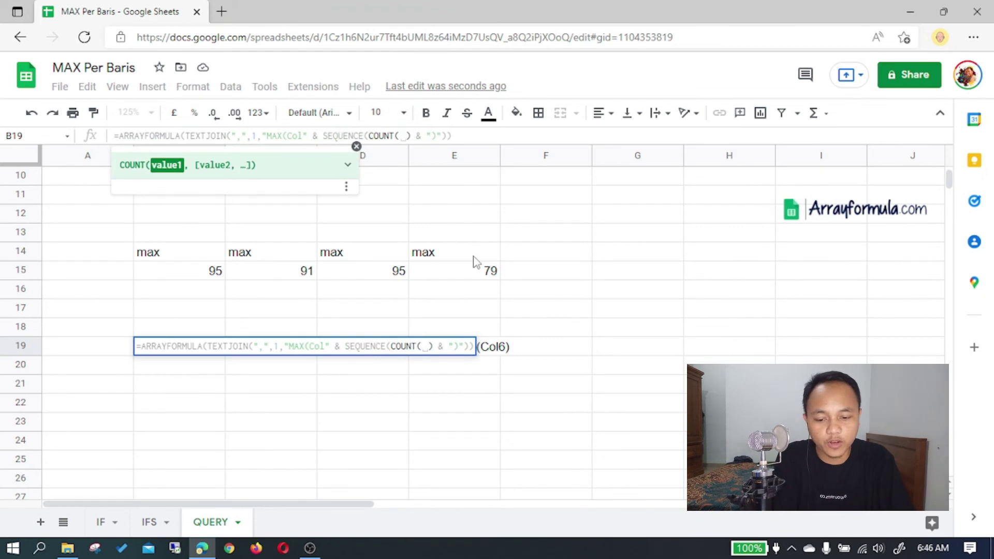
{"action": "scroll", "coordinate": [472, 264], "scroll_direction": "up", "scroll_amount": 3}
{"action": "mouse_move", "coordinate": [188, 201]}
{"action": "left_mouse_down"}
{"action": "mouse_move", "coordinate": [799, 205]}
{"action": "mouse_move", "coordinate": [196, 327]}
{"action": "left_mouse_up"}
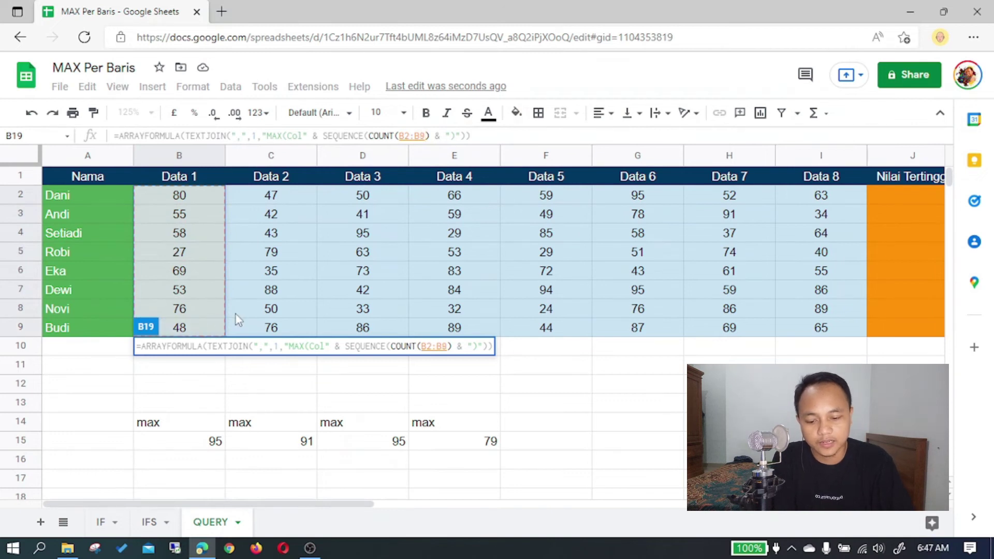
{"action": "key", "text": "Return"}
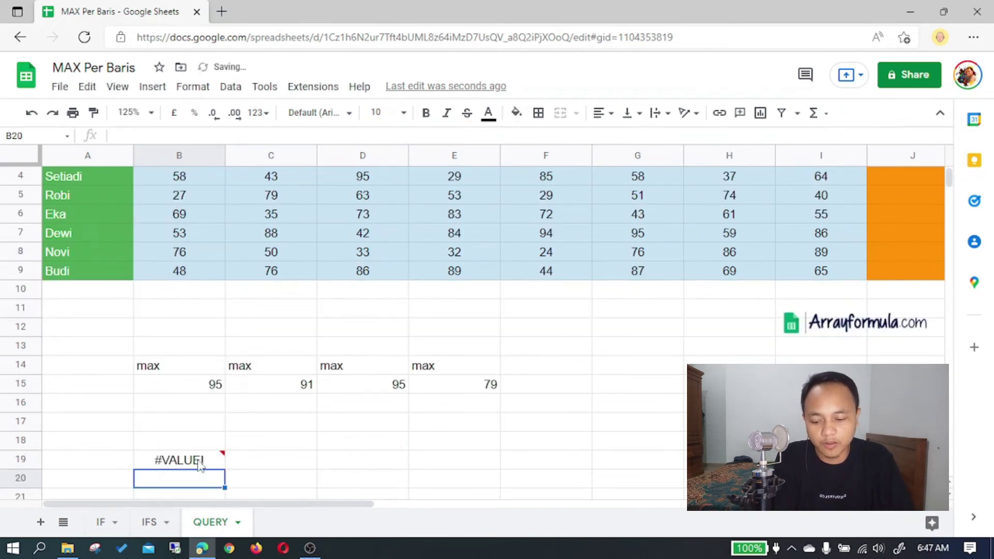
Fix B19's closing brackets so the list runs MAX(Col1) to MAX(Col8)
{"action": "left_click", "coordinate": [430, 135]}
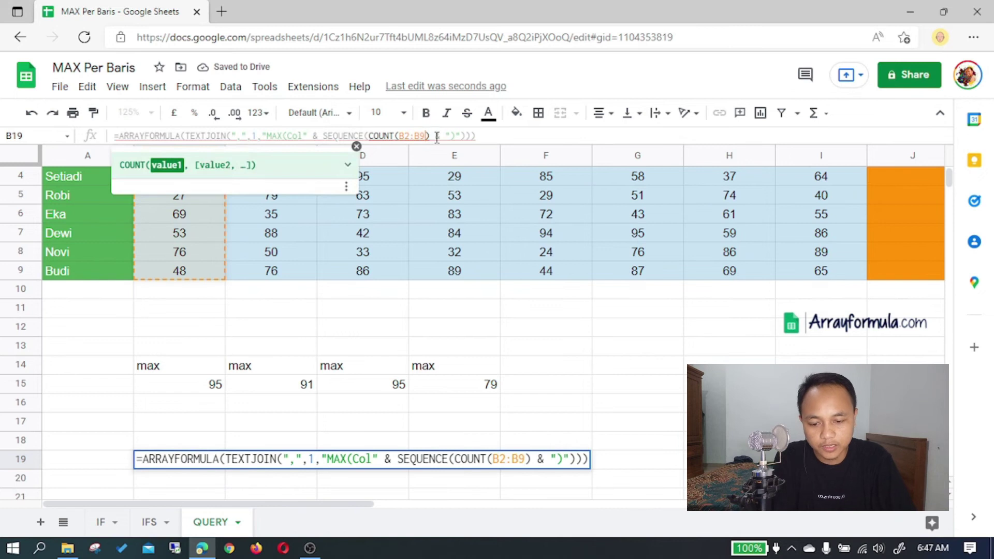
{"action": "type", "text": ")"}
{"action": "key", "text": "Return"}
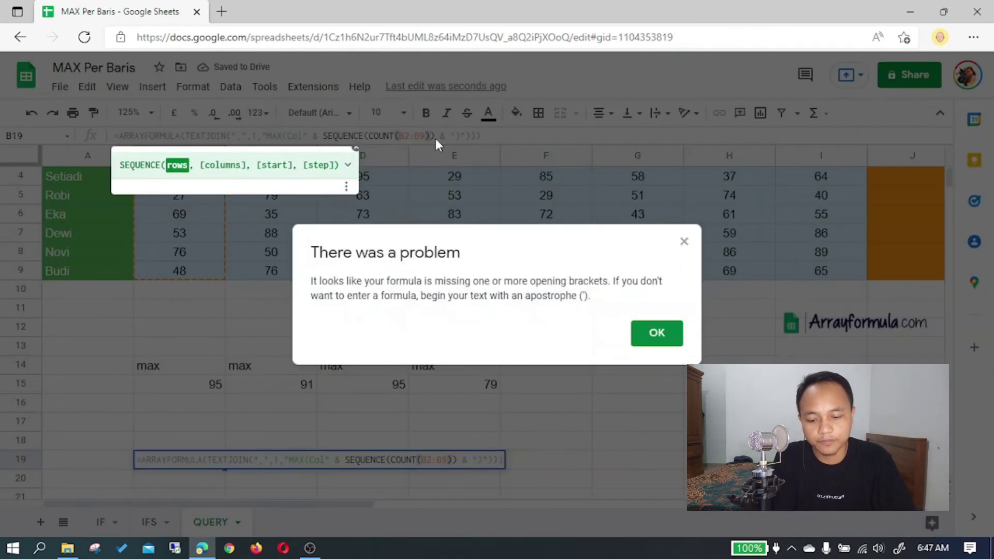
{"action": "left_click", "coordinate": [657, 332]}
{"action": "left_click", "coordinate": [524, 132]}
{"action": "key", "text": "BackSpace"}
{"action": "key", "text": "Return"}
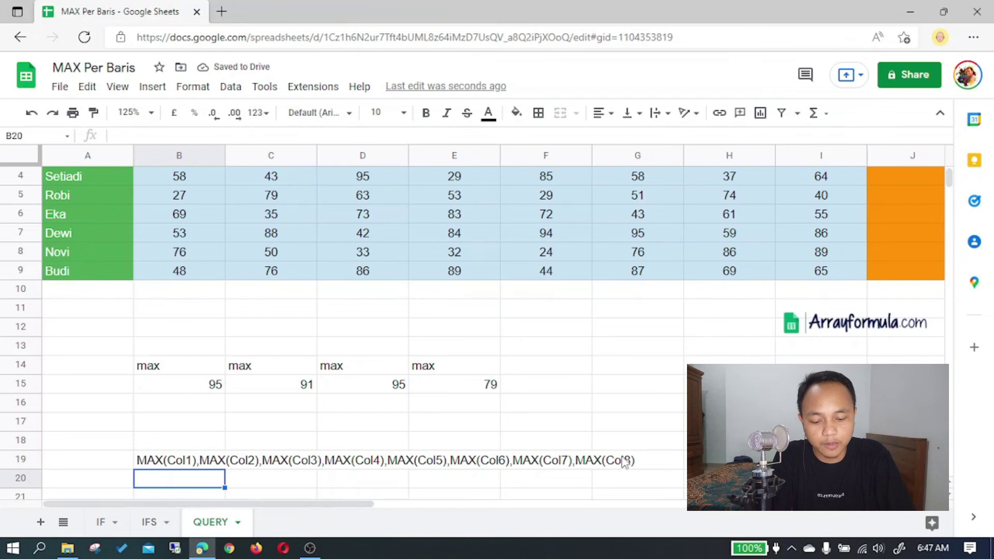
Select B19's TEXTJOIN expression, then highlight MAX(Col1)–MAX(Col4) in B14's QUERY formula
{"action": "left_click", "coordinate": [188, 458]}
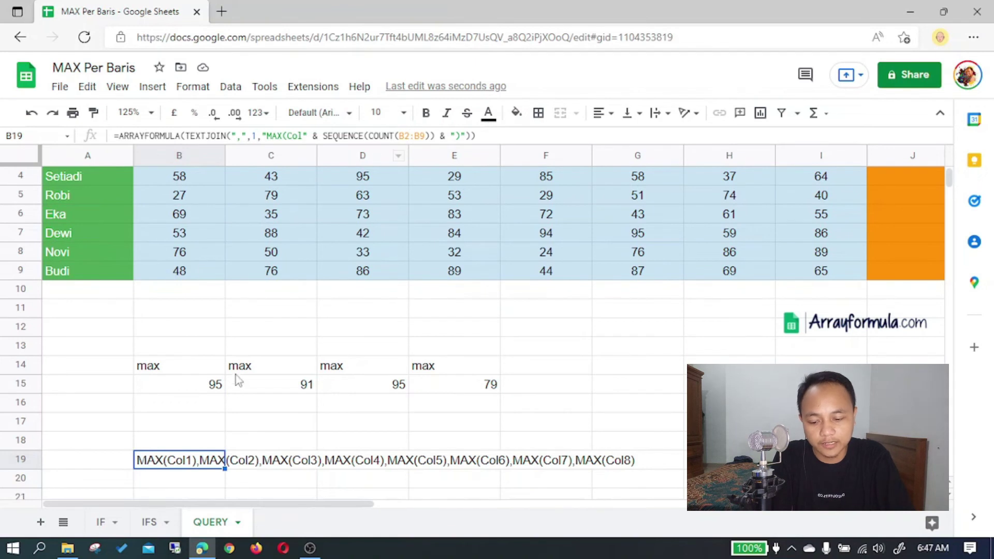
{"action": "left_click", "coordinate": [184, 370]}
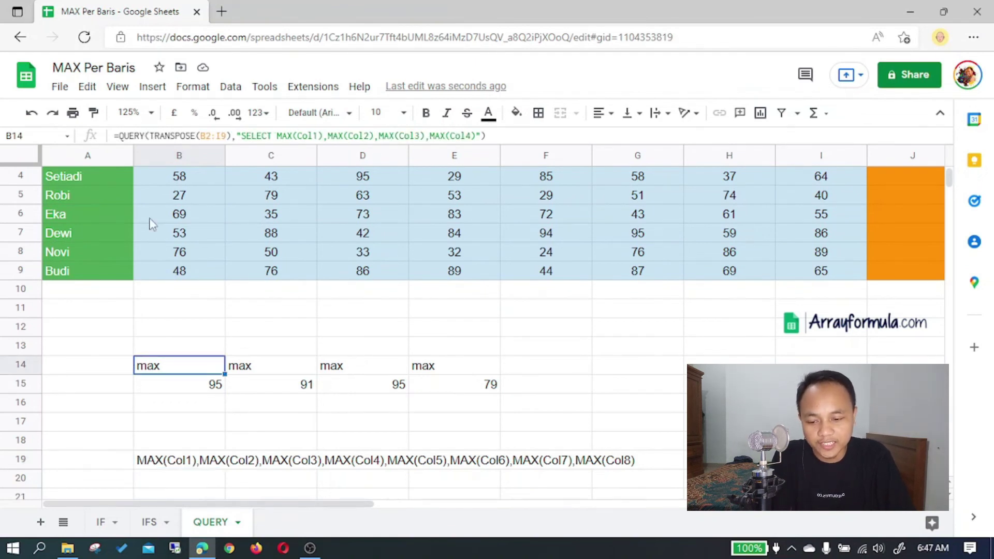
{"action": "left_click", "coordinate": [162, 461]}
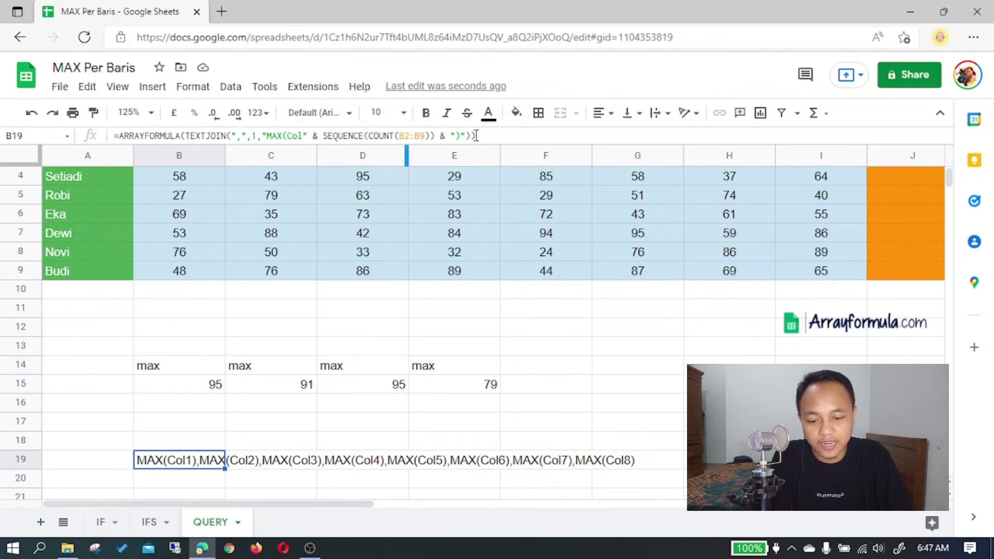
{"action": "left_click_drag", "start_coordinate": [472, 134], "coordinate": [191, 135]}
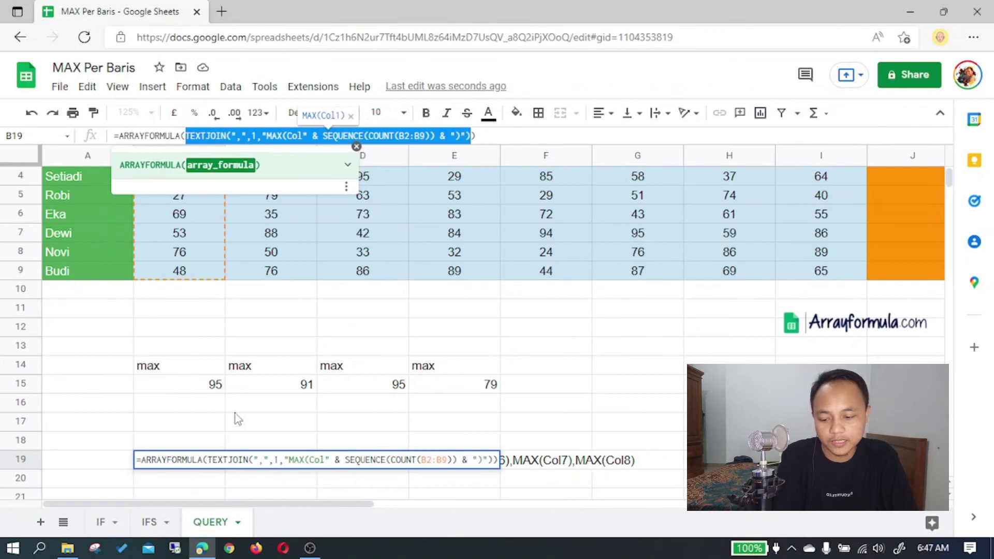
{"action": "left_click", "coordinate": [184, 368]}
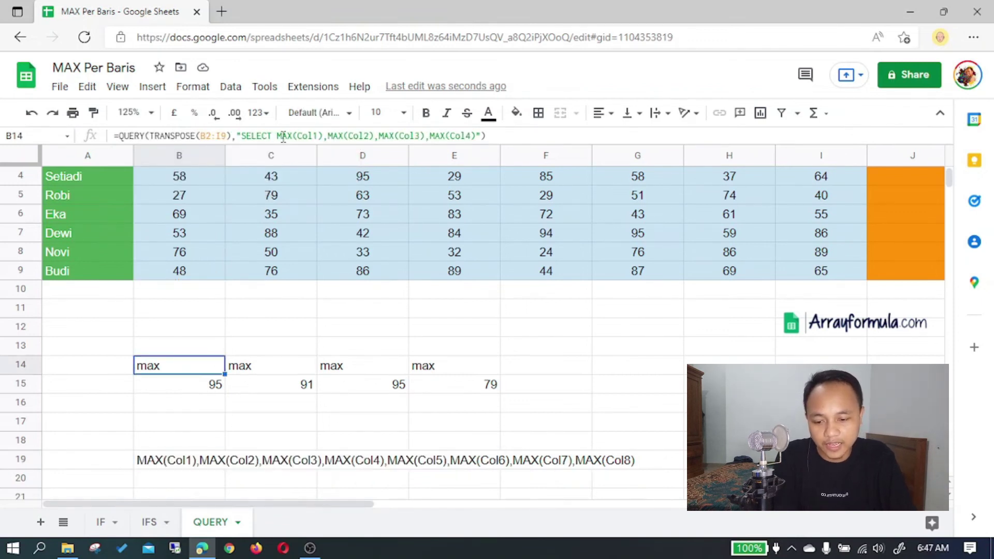
{"action": "left_click_drag", "start_coordinate": [286, 136], "coordinate": [486, 161]}
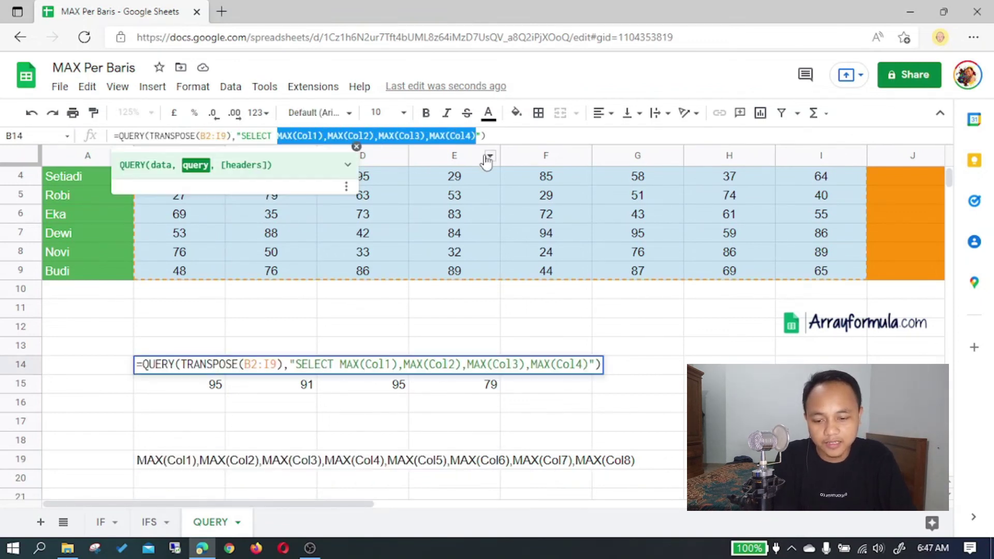
{"action": "key", "text": "BackSpace"}
{"action": "type", "text": "\" \""}
{"action": "key", "text": "BackSpace"}
{"action": "key", "text": "BackSpace"}
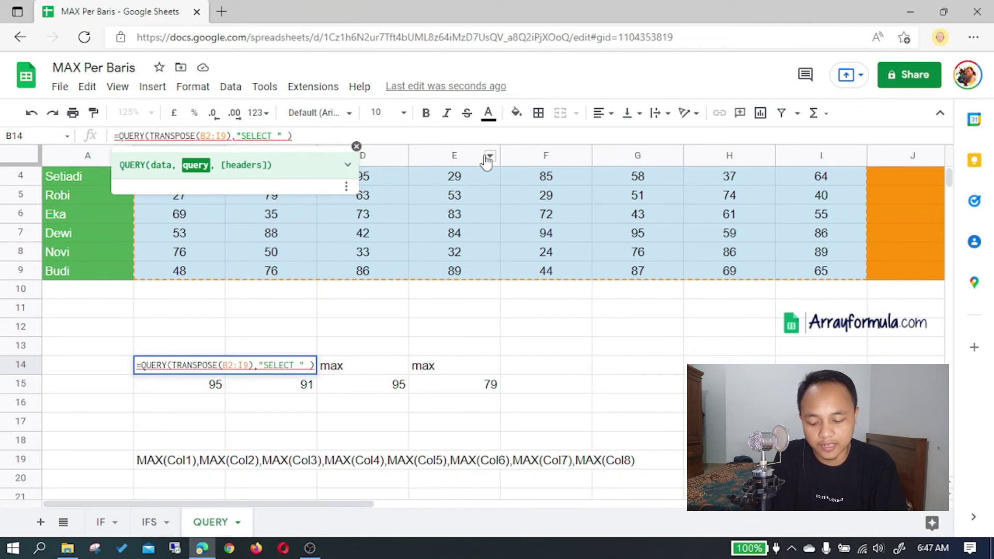
{"action": "type", "text": "&"}
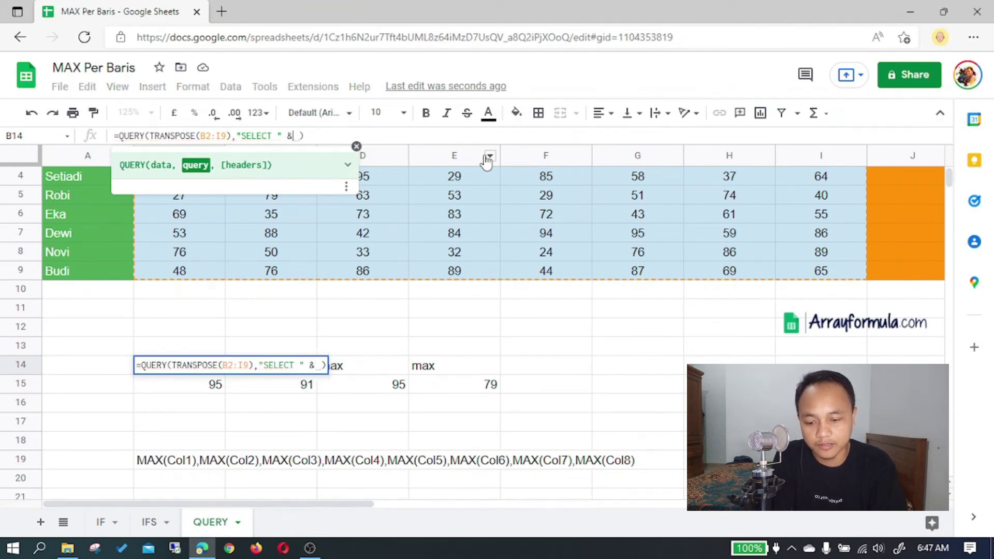
{"action": "type", "text": "TEXTJOIN(\",\",1,\"MAX(Col\" & SEQUENCE(COUNT(B2:B9)) & \")\")"}
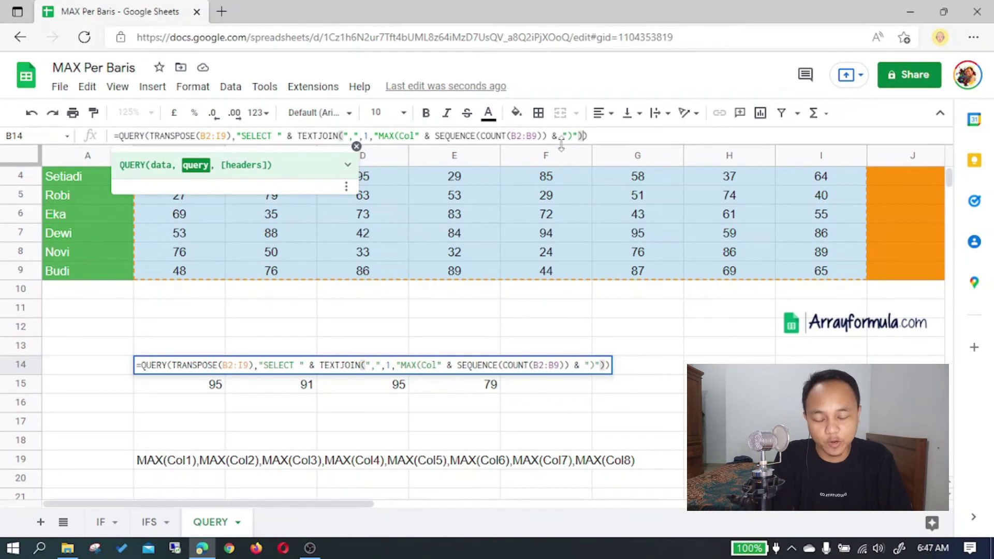
{"action": "left_click", "coordinate": [119, 136]}
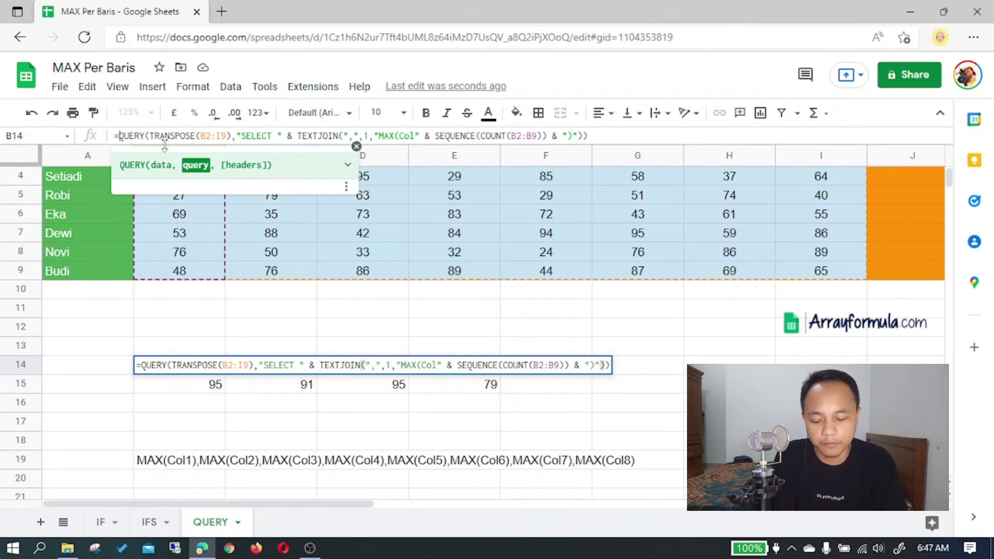
{"action": "type", "text": "ARRAYFORMULA("}
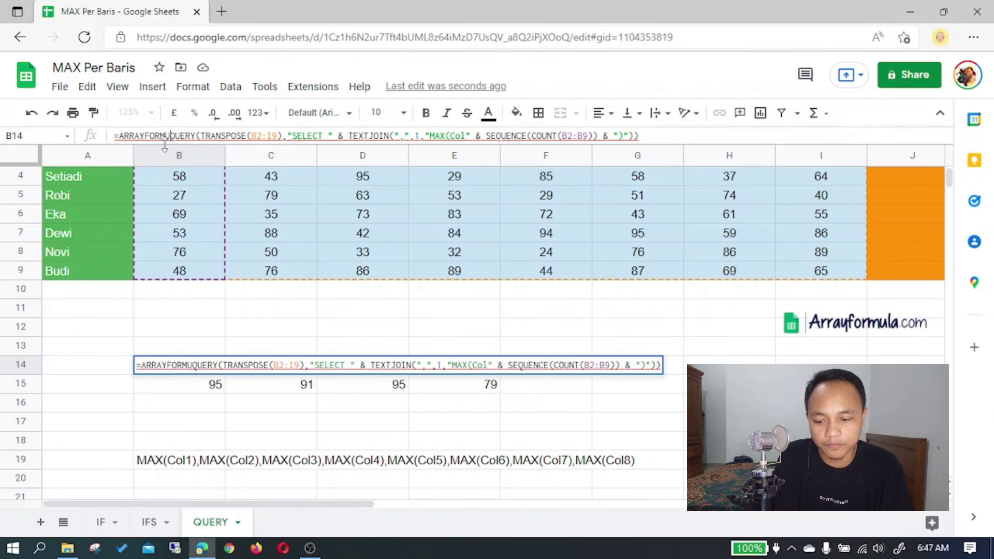
{"action": "key", "text": "BackSpace"}
{"action": "type", "text": "("}
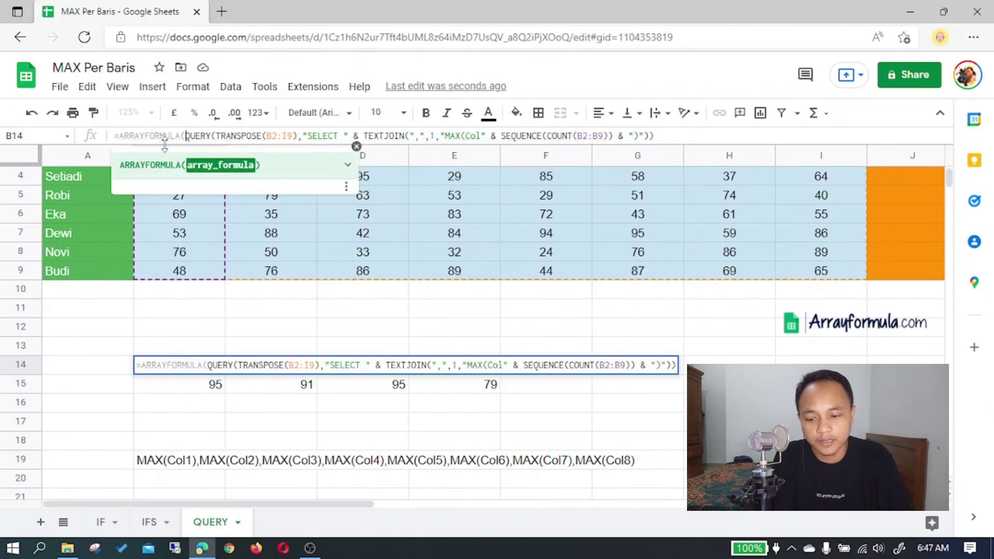
{"action": "key", "text": "End"}
{"action": "type", "text": ")"}
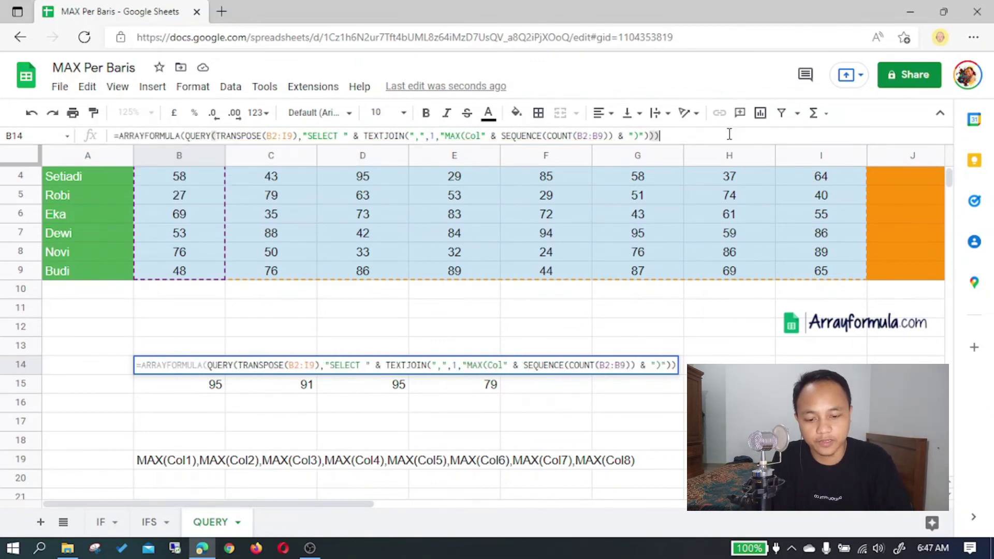
{"action": "key", "text": "Return"}
{"action": "mouse_move", "coordinate": [728, 155]}
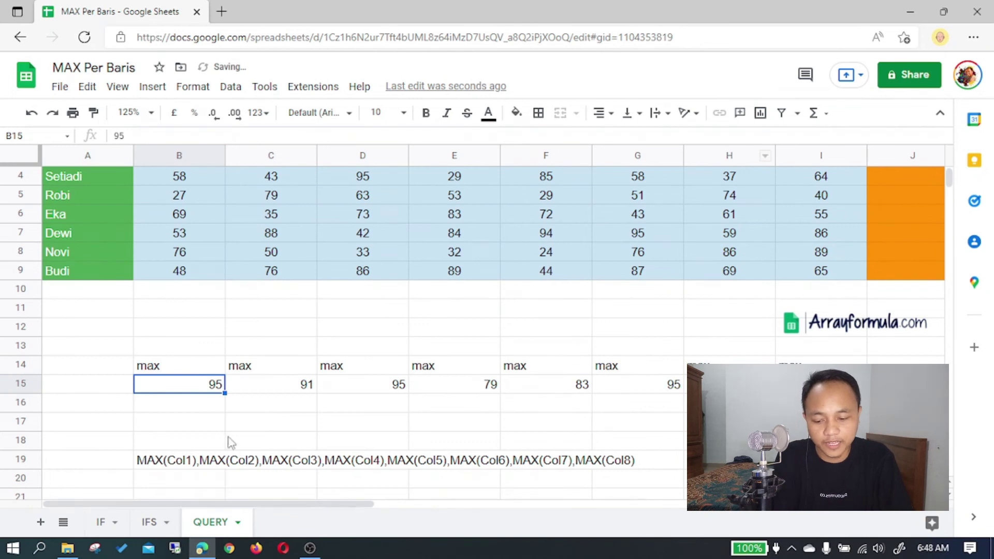
{"action": "left_click", "coordinate": [168, 459]}
{"action": "key", "text": "Delete"}
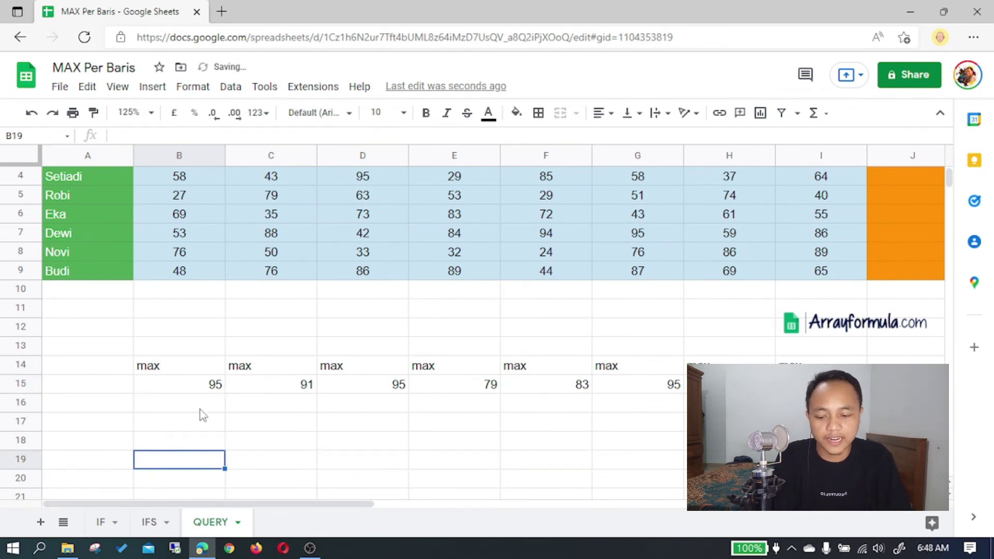
{"action": "left_click", "coordinate": [206, 402]}
{"action": "left_click", "coordinate": [305, 387]}
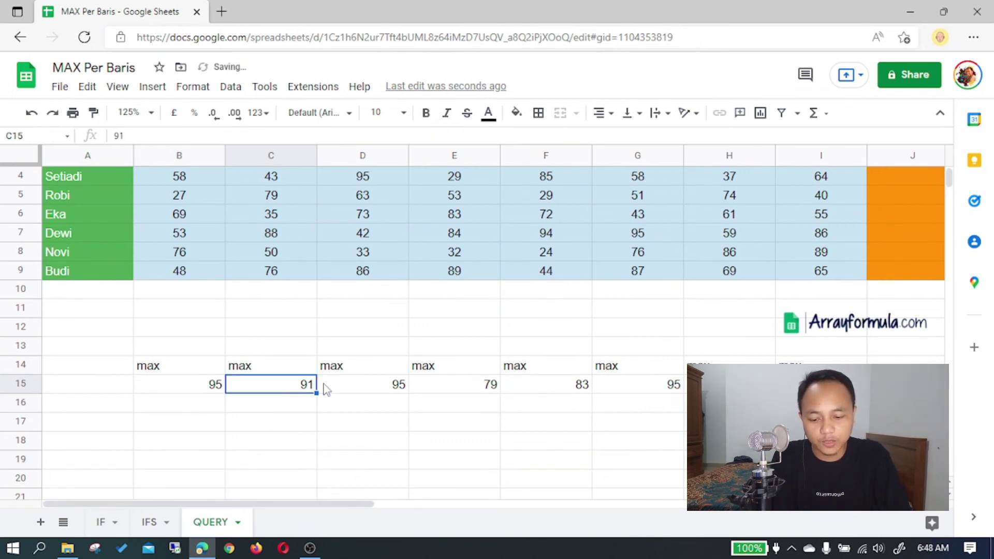
{"action": "left_click", "coordinate": [399, 389]}
{"action": "left_click", "coordinate": [484, 388]}
{"action": "scroll", "coordinate": [352, 369], "scroll_direction": "up", "scroll_amount": 1}
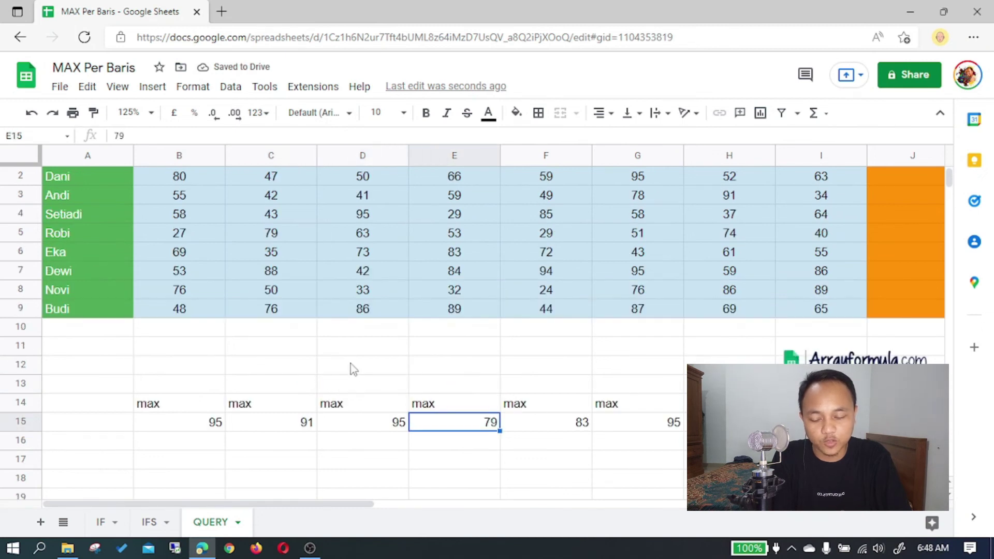
{"action": "scroll", "coordinate": [222, 337], "scroll_direction": "up", "scroll_amount": 1}
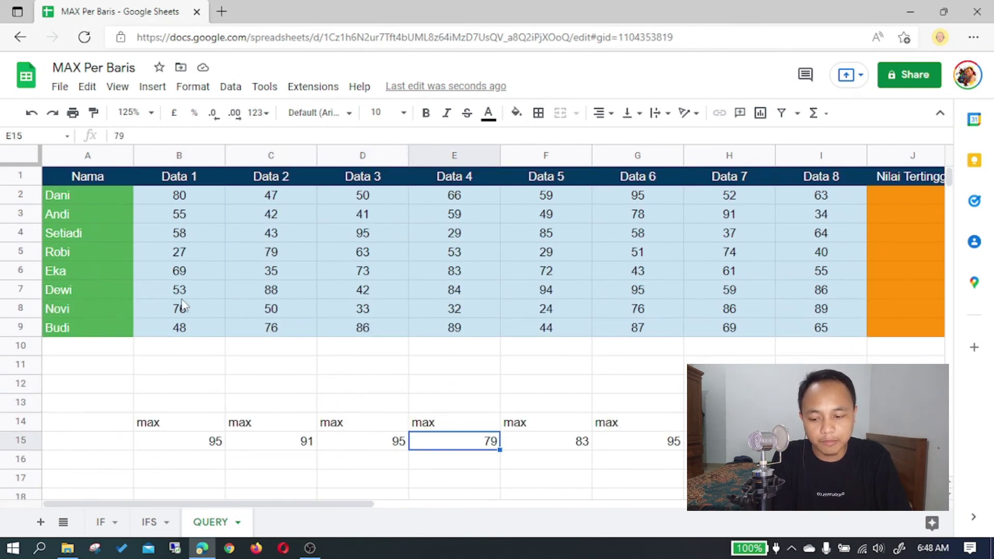
{"action": "scroll", "coordinate": [232, 306], "scroll_direction": "down", "scroll_amount": 1}
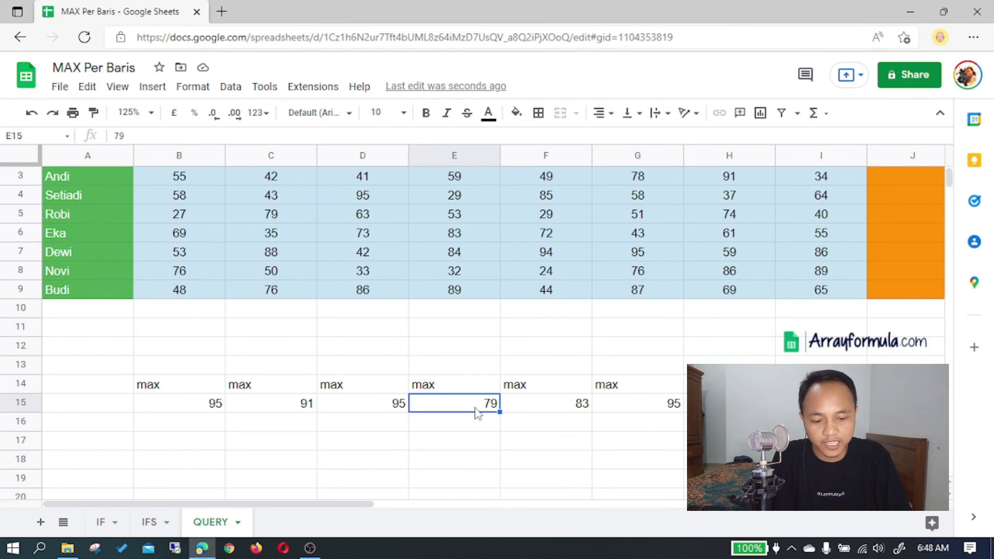
{"action": "scroll", "coordinate": [930, 254], "scroll_direction": "up", "scroll_amount": 1}
{"action": "left_click", "coordinate": [915, 196]}
{"action": "scroll", "coordinate": [244, 417], "scroll_direction": "down", "scroll_amount": 1}
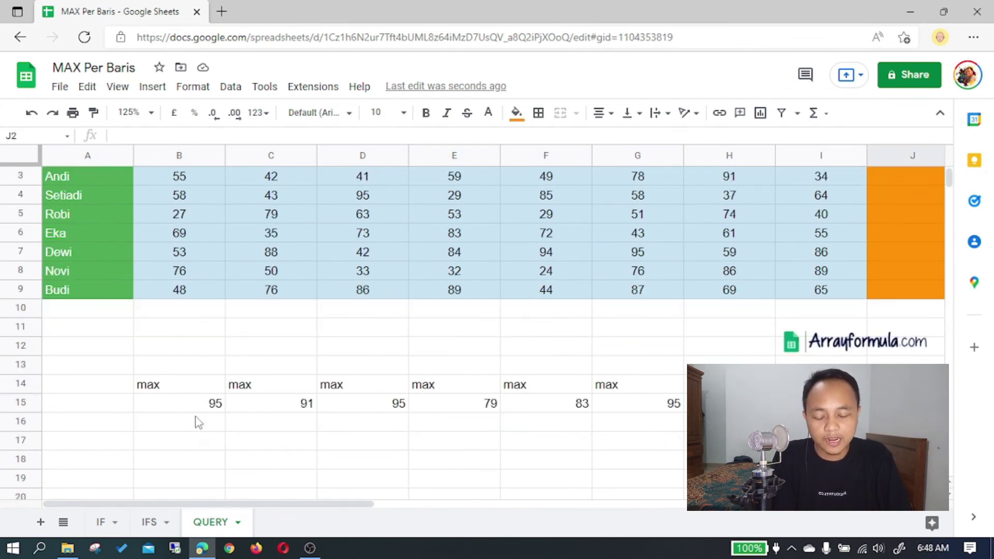
Wrap B14's QUERY inside ARRAYFORMULA with an outer TRANSPOSE
{"action": "left_click", "coordinate": [188, 384]}
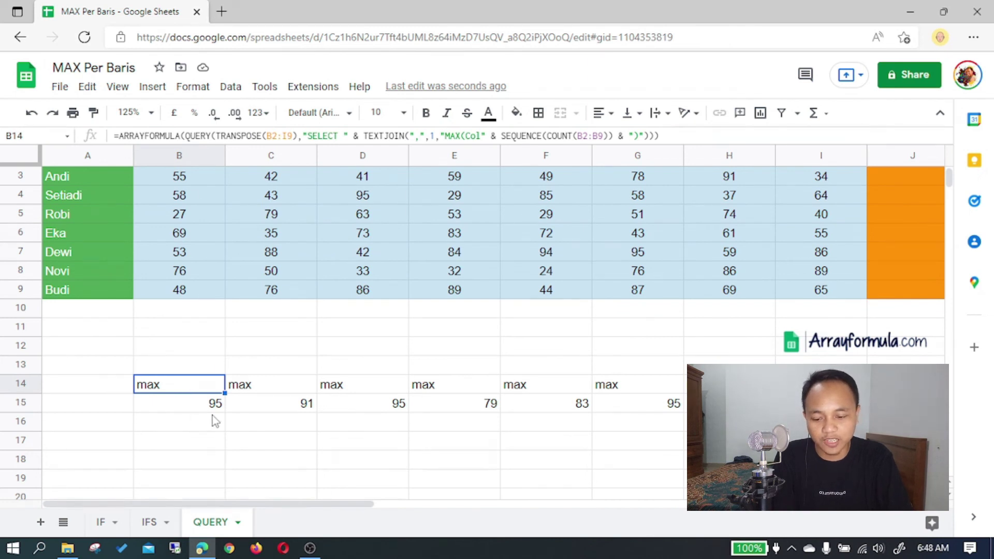
{"action": "left_click", "coordinate": [187, 136]}
{"action": "type", "text": "TRANSPOSE("}
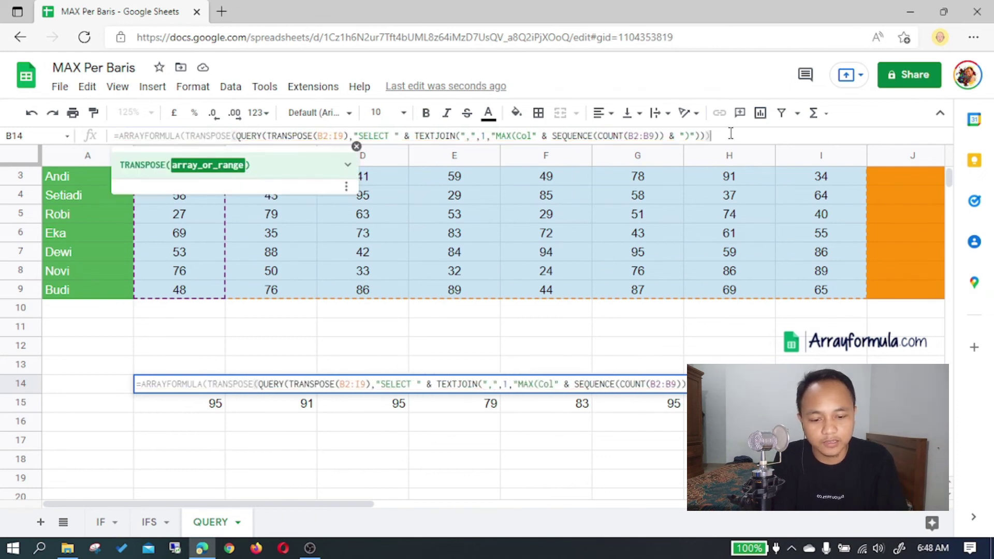
{"action": "key", "text": "Return"}
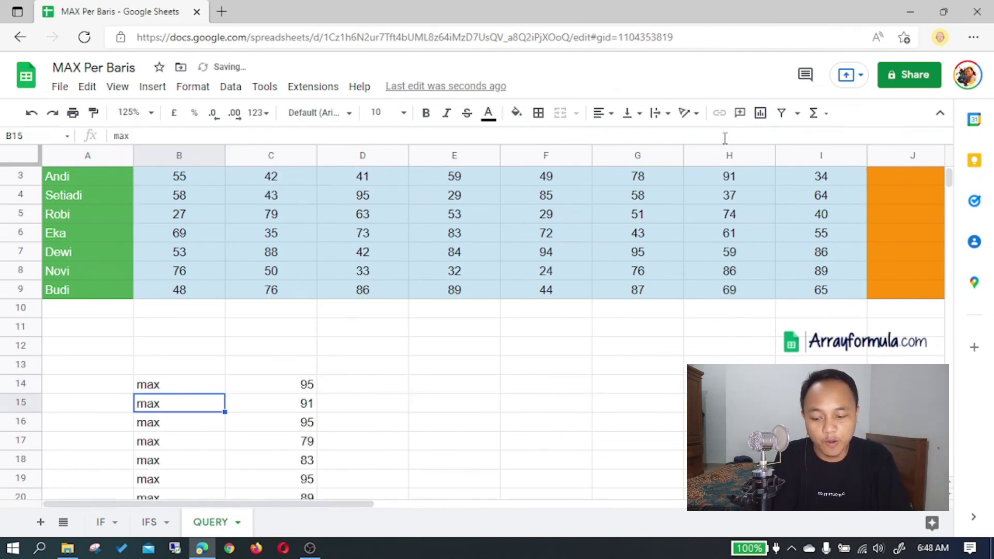
Review the transposed output: max labels in column B, maxima 95, 91, 95, 79… in column C
{"action": "scroll", "coordinate": [186, 361], "scroll_direction": "down", "scroll_amount": 2}
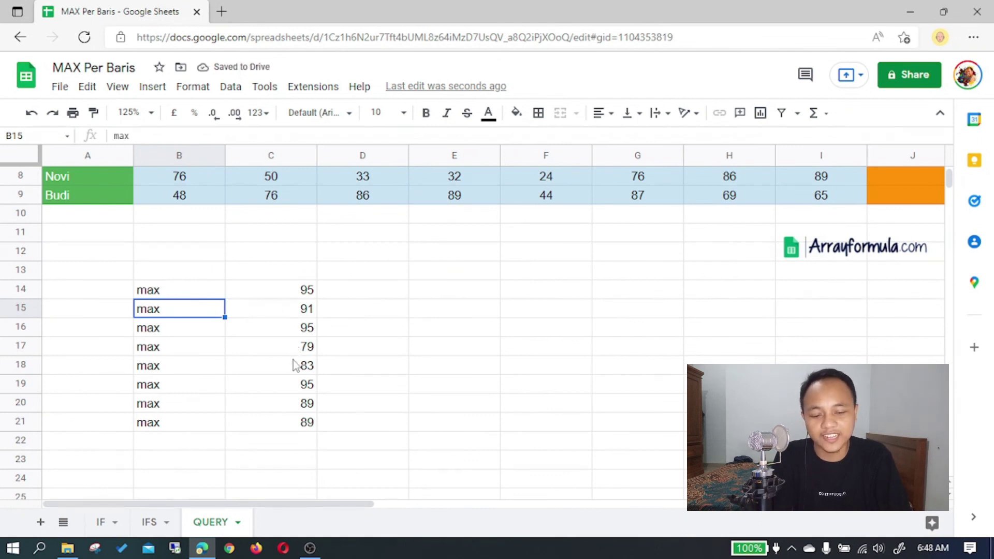
{"action": "left_click", "coordinate": [241, 293]}
{"action": "left_click", "coordinate": [210, 296]}
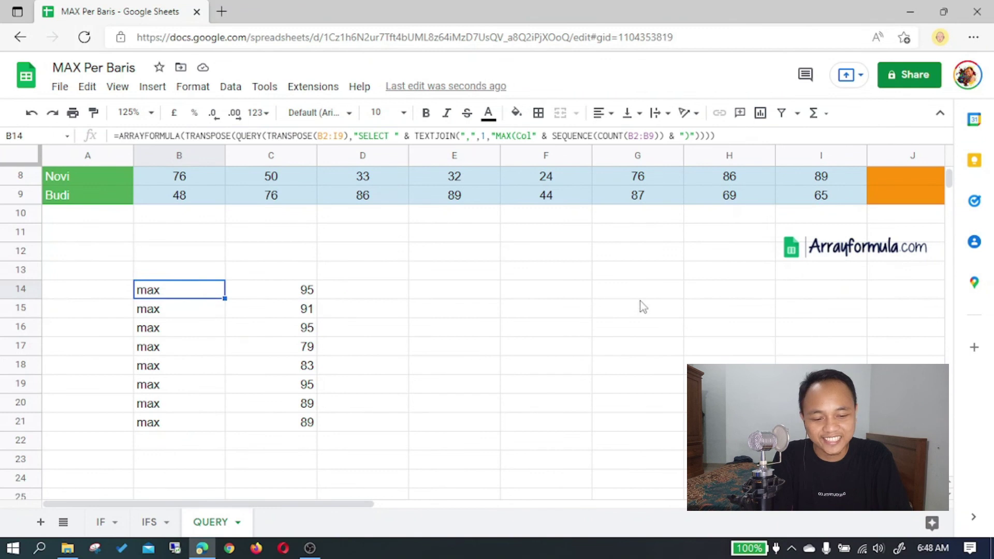
{"action": "scroll", "coordinate": [735, 269], "scroll_direction": "up", "scroll_amount": 3}
{"action": "scroll", "coordinate": [889, 205], "scroll_direction": "down", "scroll_amount": 2}
{"action": "left_click_drag", "start_coordinate": [297, 331], "coordinate": [304, 461]}
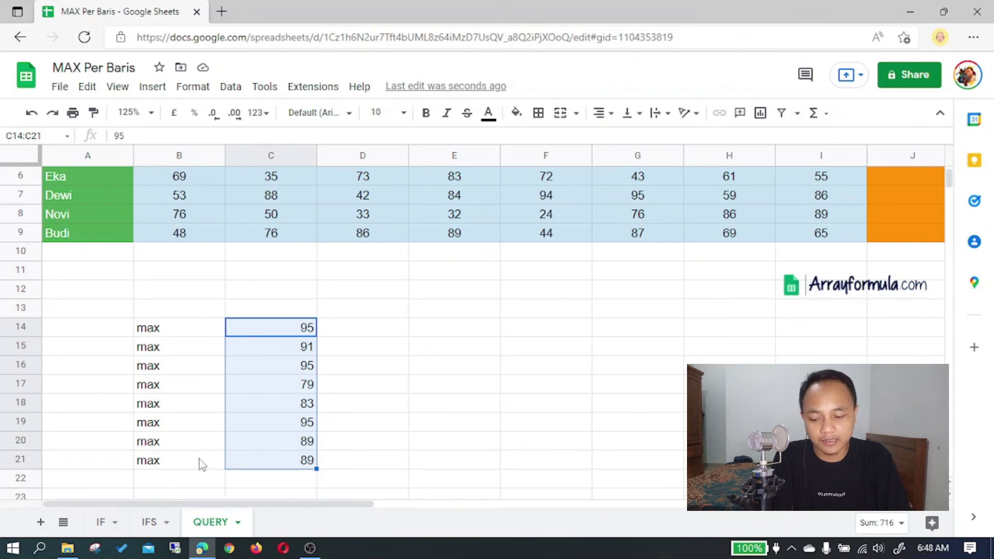
{"action": "left_click_drag", "start_coordinate": [197, 314], "coordinate": [203, 491]}
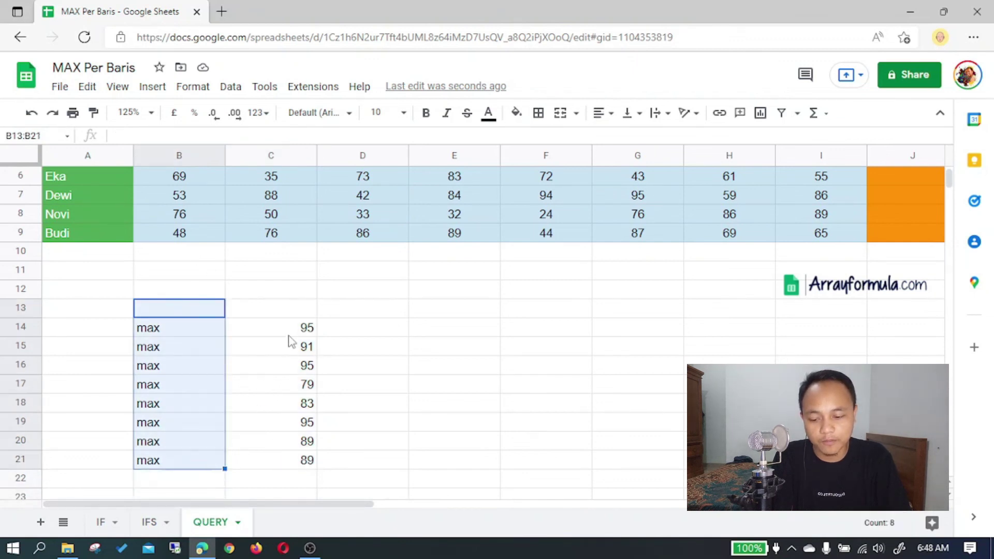
{"action": "left_click_drag", "start_coordinate": [290, 310], "coordinate": [298, 445]}
{"action": "left_click", "coordinate": [189, 327]}
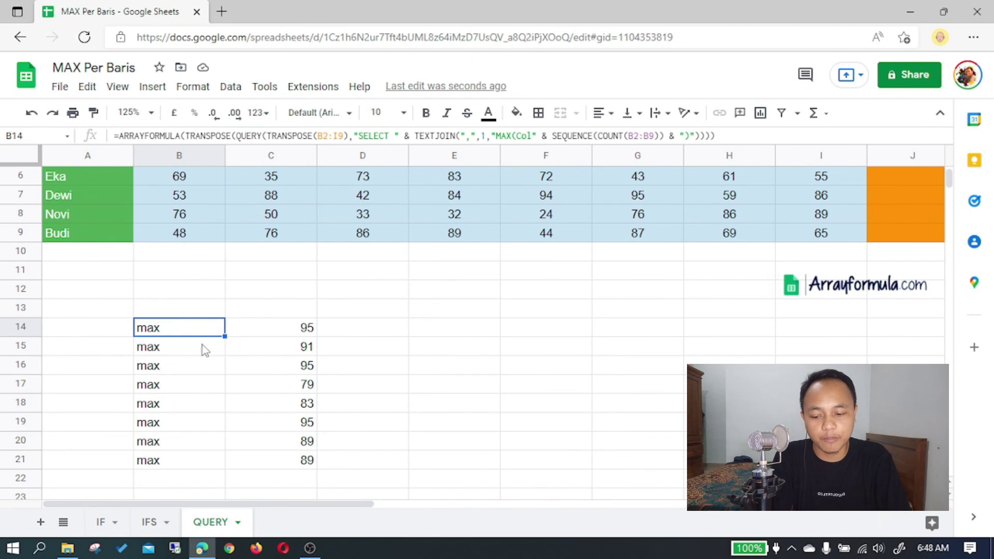
Wrap B14's formula in QUERY(…, "Select Col2") to keep only the maximums
{"action": "left_click", "coordinate": [187, 135]}
{"action": "type", "text": "QUERY"}
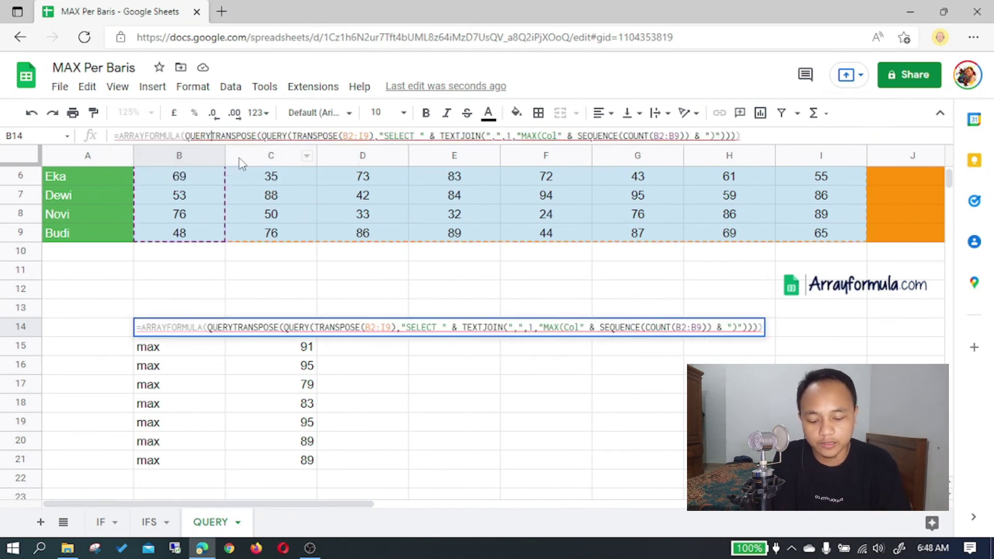
{"action": "type", "text": "("}
{"action": "left_click", "coordinate": [743, 135]}
{"action": "type", "text": ",\"Select Col2"}
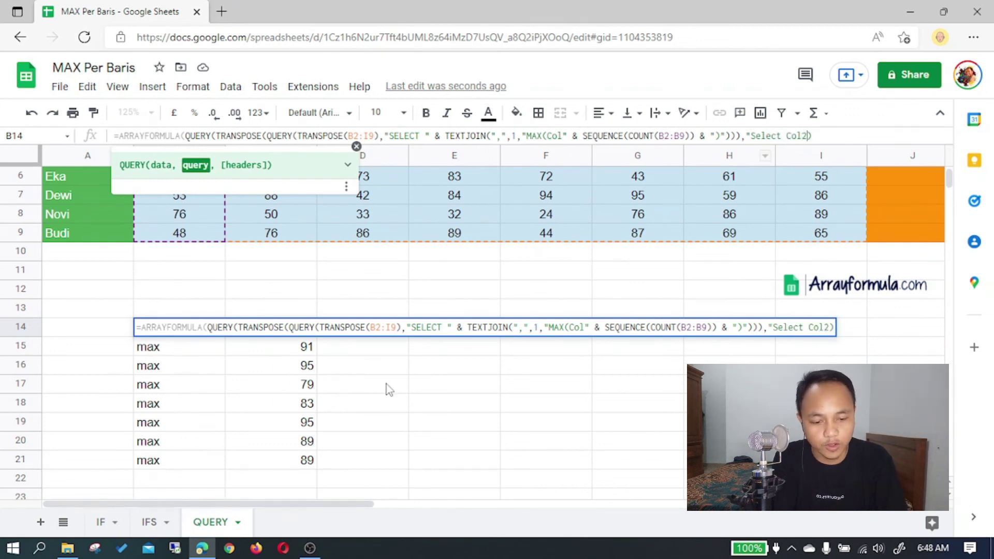
{"action": "type", "text": "\""}
{"action": "key", "text": "Return"}
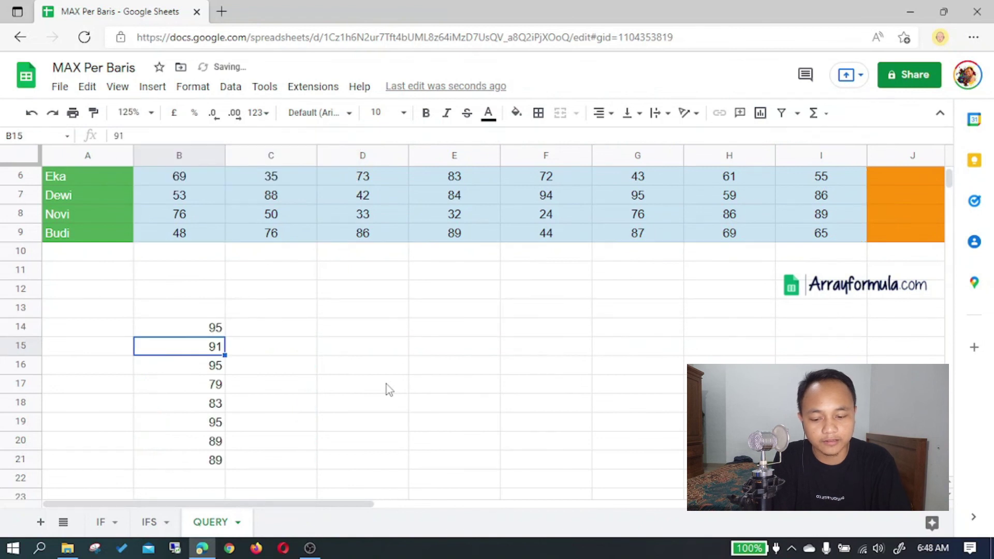
Select the entire B14 formula text for copying
{"action": "left_click", "coordinate": [212, 332]}
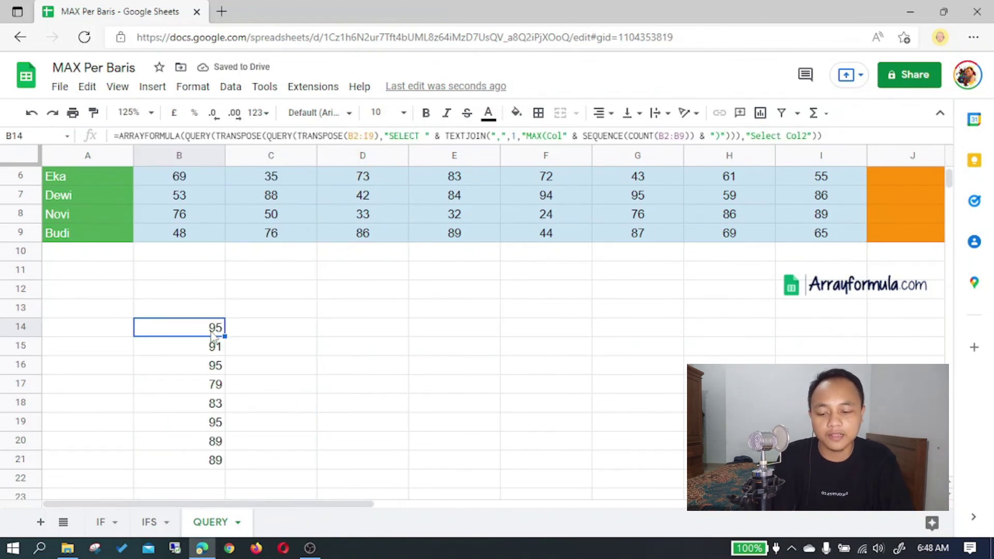
{"action": "left_click_drag", "start_coordinate": [834, 136], "coordinate": [6, 97]}
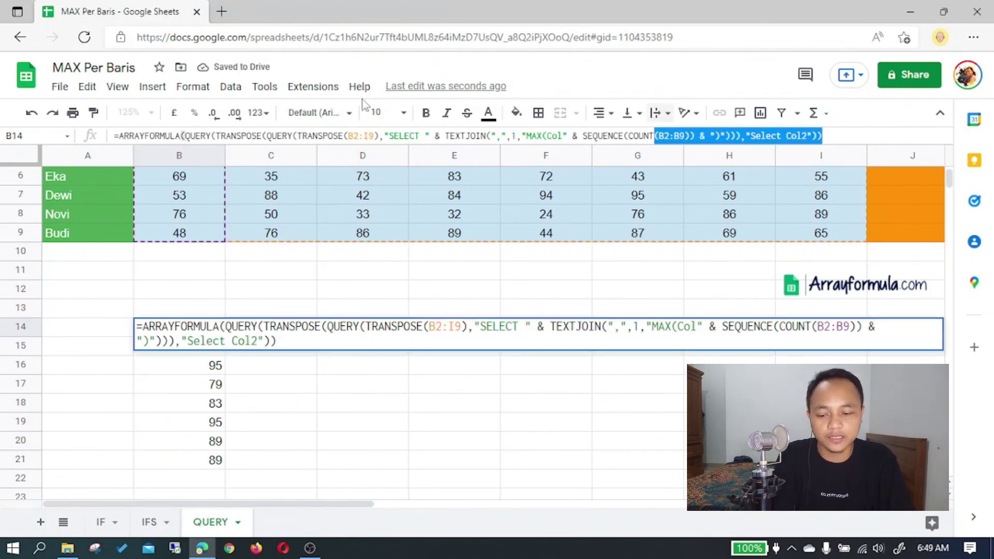
{"action": "key", "text": "Escape"}
Paste the copied formula into J2 so J2:J9 fill with each row's maximum
{"action": "scroll", "coordinate": [754, 304], "scroll_direction": "up", "scroll_amount": 2}
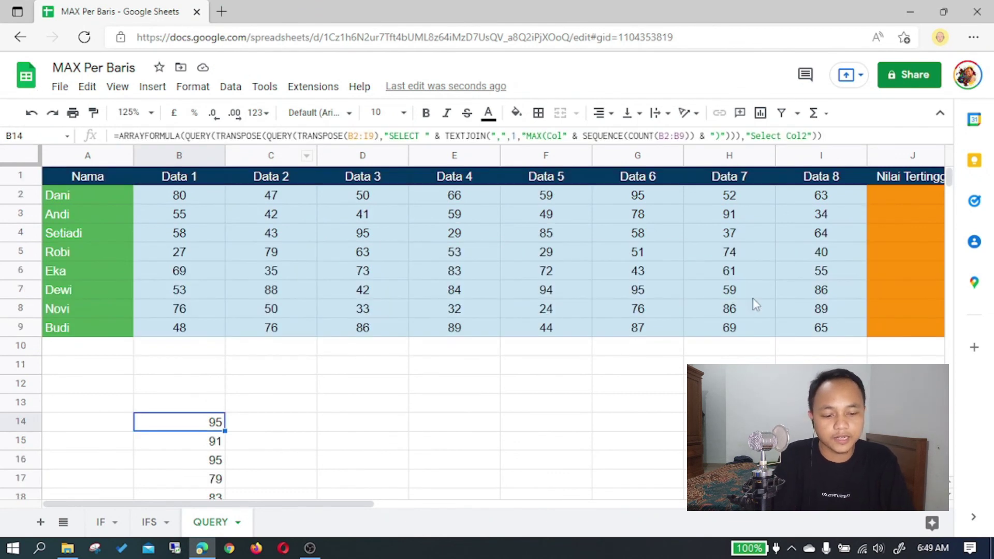
{"action": "left_click", "coordinate": [878, 202]}
{"action": "left_click", "coordinate": [305, 135]}
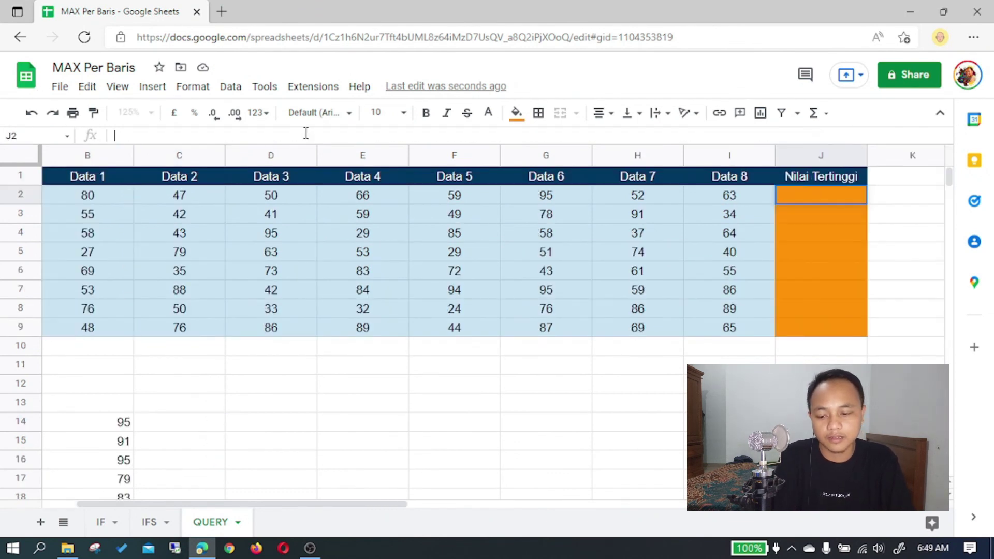
{"action": "type", "text": "=ARRAYFORMULA(QUERY(TRANSPOSE(QUERY(TRANSPOSE(B2:I9),\"SELECT \" & TEXTJOIN(\",\",1,\"MAX(Col\" & SEQUENCE(COUNT(B2:B9)) & \")\"))),\"Select Col2\"))"}
{"action": "key", "text": "Return"}
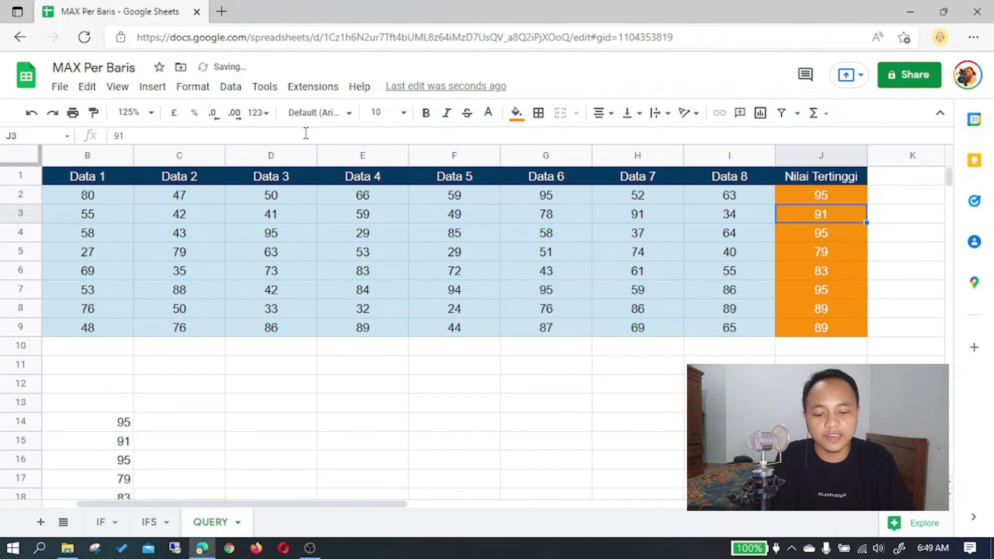
Verify the J column maxima (95, 91, 95, 79) against each row's scores
{"action": "mouse_move", "coordinate": [371, 504]}
{"action": "left_mouse_down"}
{"action": "mouse_move", "coordinate": [337, 505]}
{"action": "mouse_move", "coordinate": [363, 505]}
{"action": "left_mouse_up"}
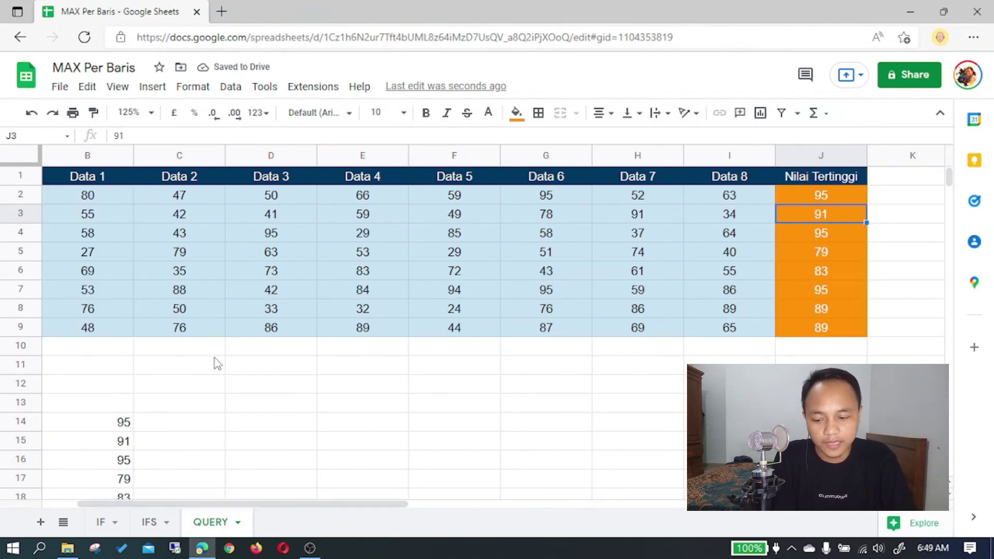
{"action": "left_click", "coordinate": [100, 195]}
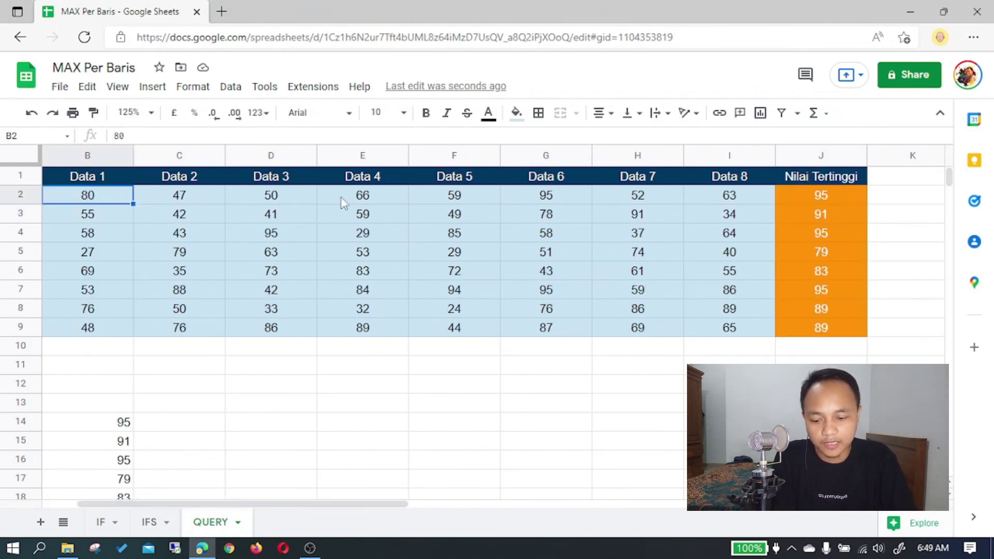
{"action": "left_click", "coordinate": [569, 194]}
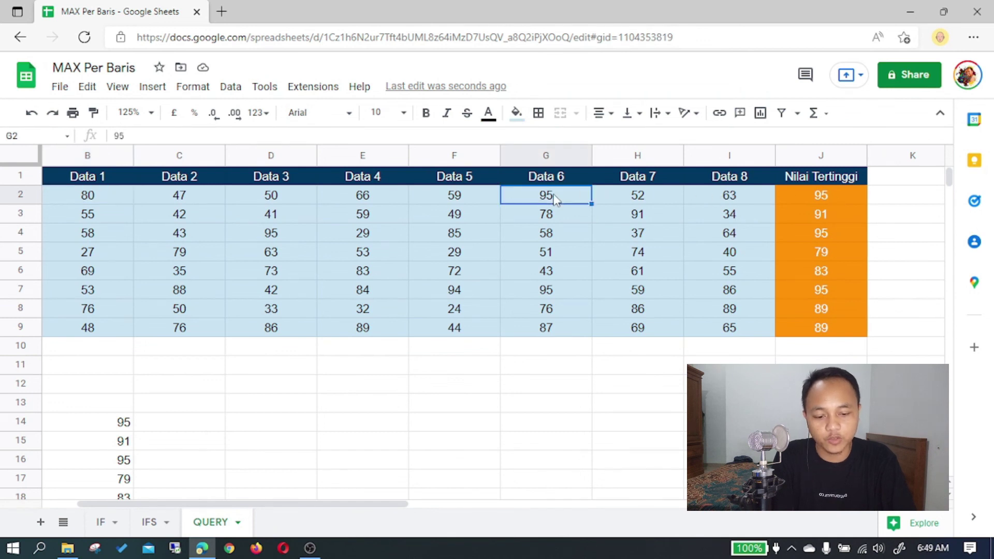
{"action": "left_click", "coordinate": [643, 220]}
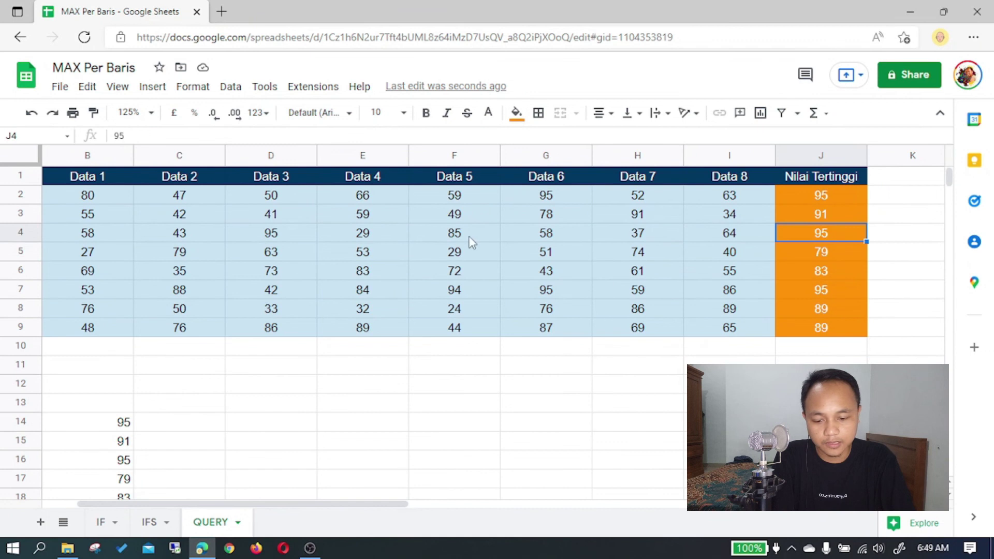
{"action": "left_click", "coordinate": [275, 238]}
{"action": "left_click", "coordinate": [831, 257]}
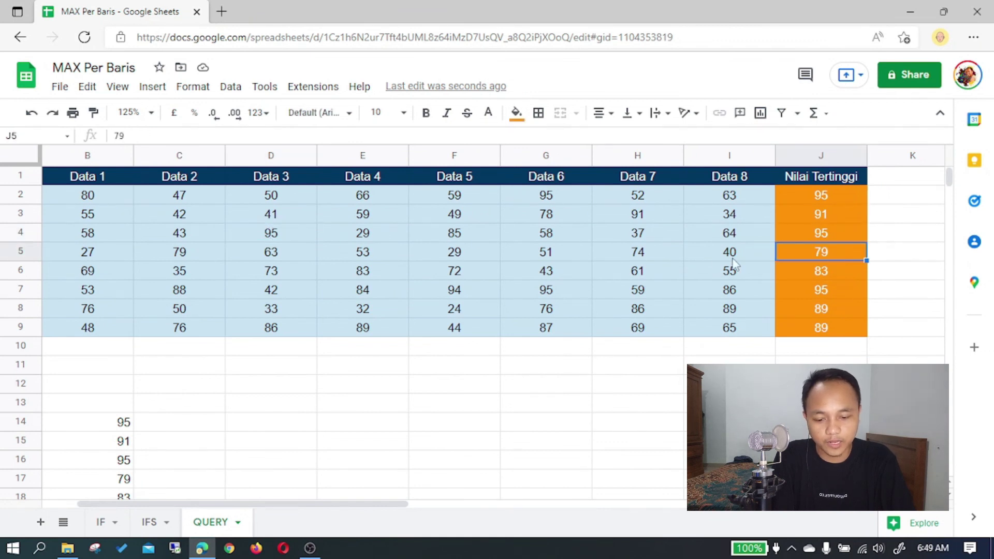
{"action": "left_click", "coordinate": [187, 257]}
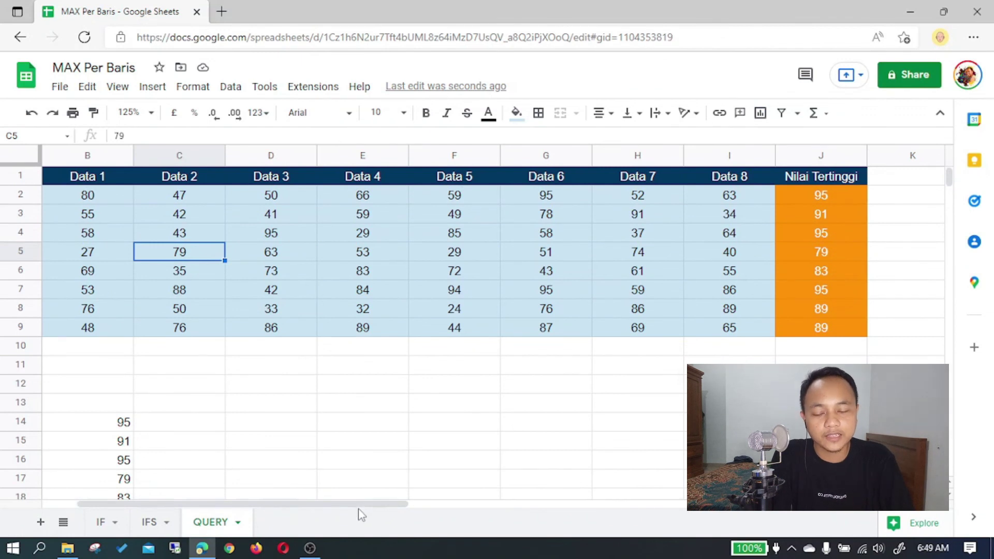
{"action": "scroll", "coordinate": [360, 513], "scroll_direction": "left", "scroll_amount": 2}
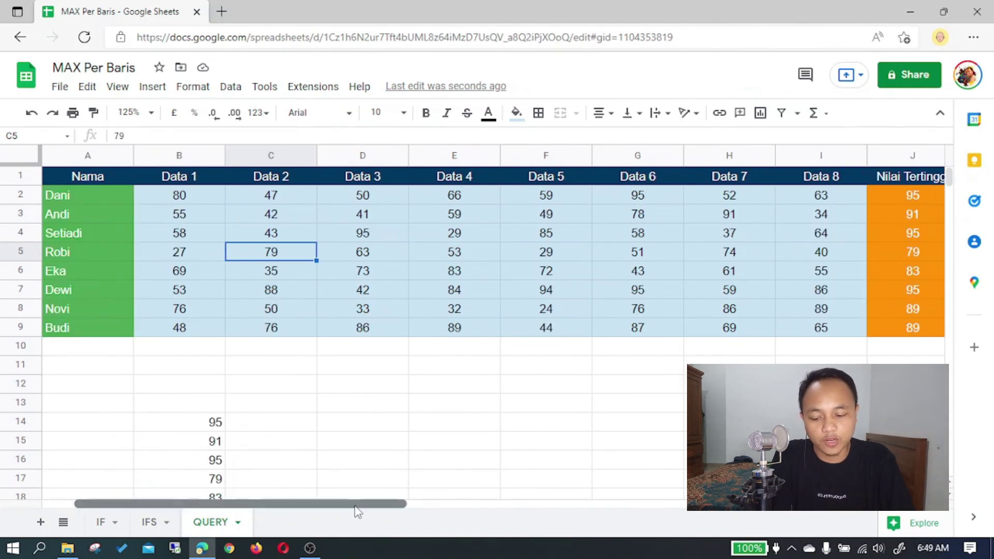
{"action": "scroll", "coordinate": [362, 512], "scroll_direction": "right", "scroll_amount": 2}
{"action": "left_click", "coordinate": [811, 197]}
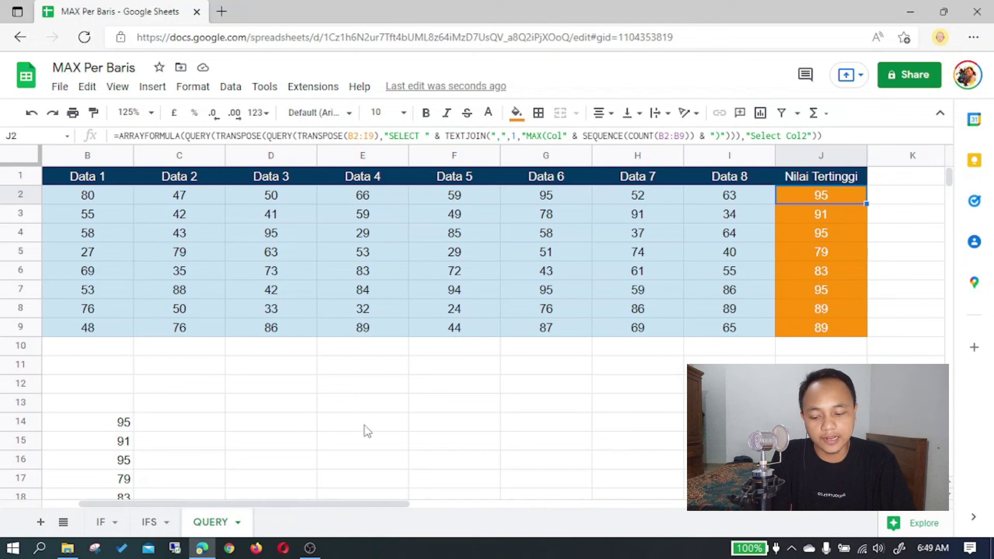
{"action": "left_click_drag", "start_coordinate": [340, 502], "coordinate": [305, 502]}
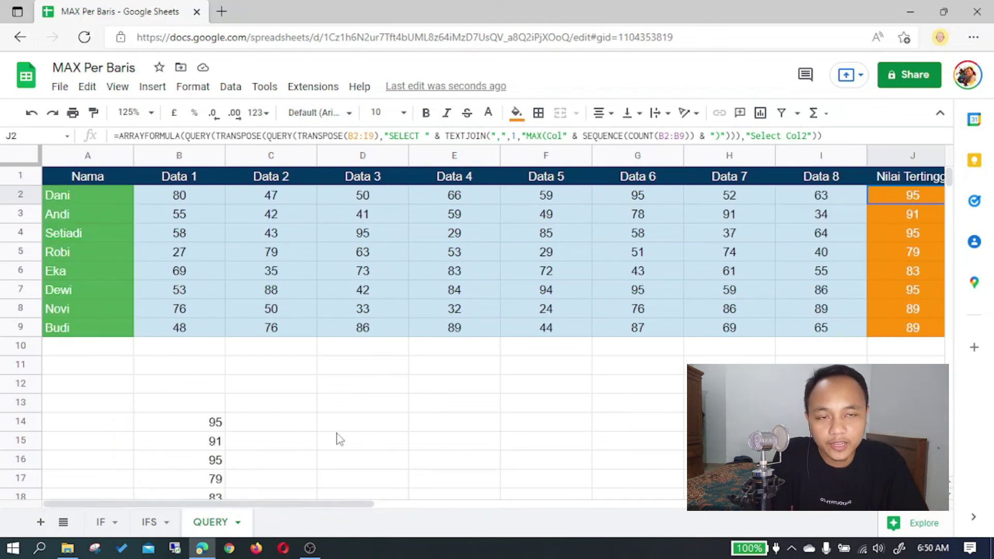